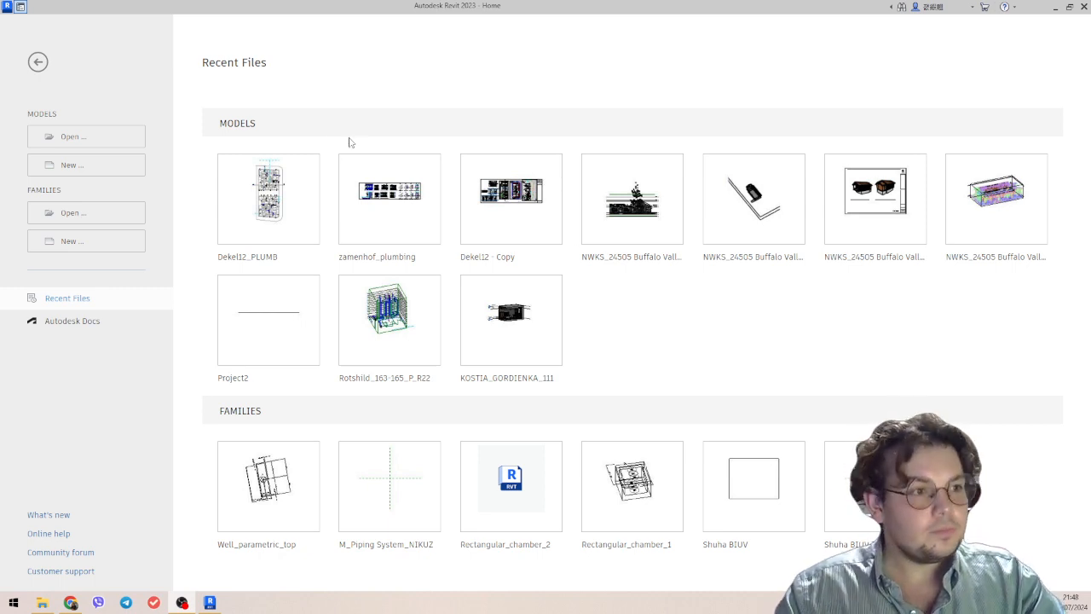
Create a new project from the Metric-Architectural Template and widen the Properties palette.
{"action": "left_click", "coordinate": [124, 165]}
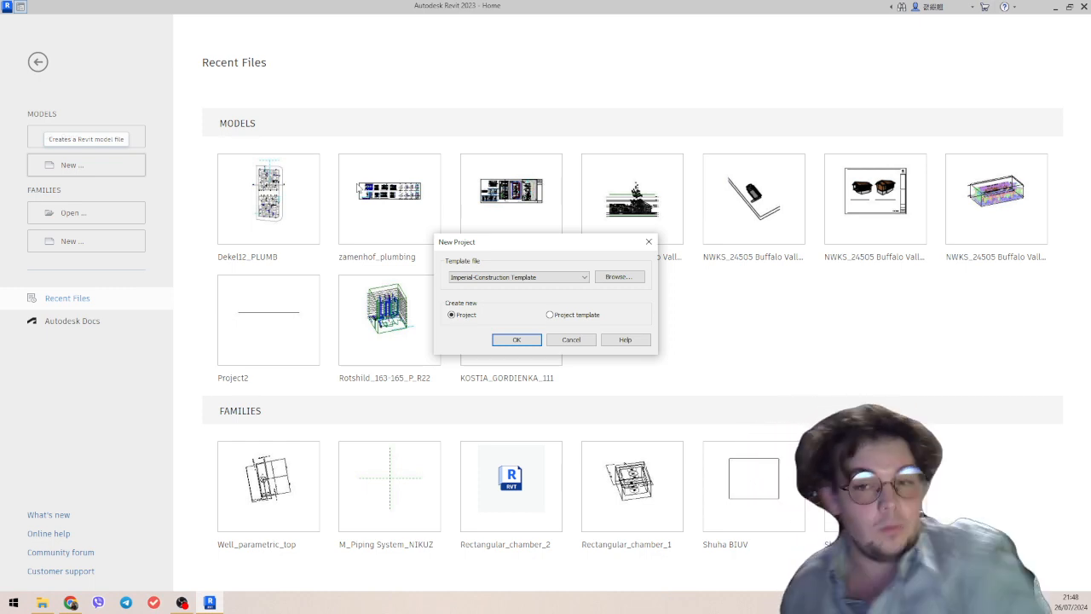
{"action": "left_click", "coordinate": [550, 277]}
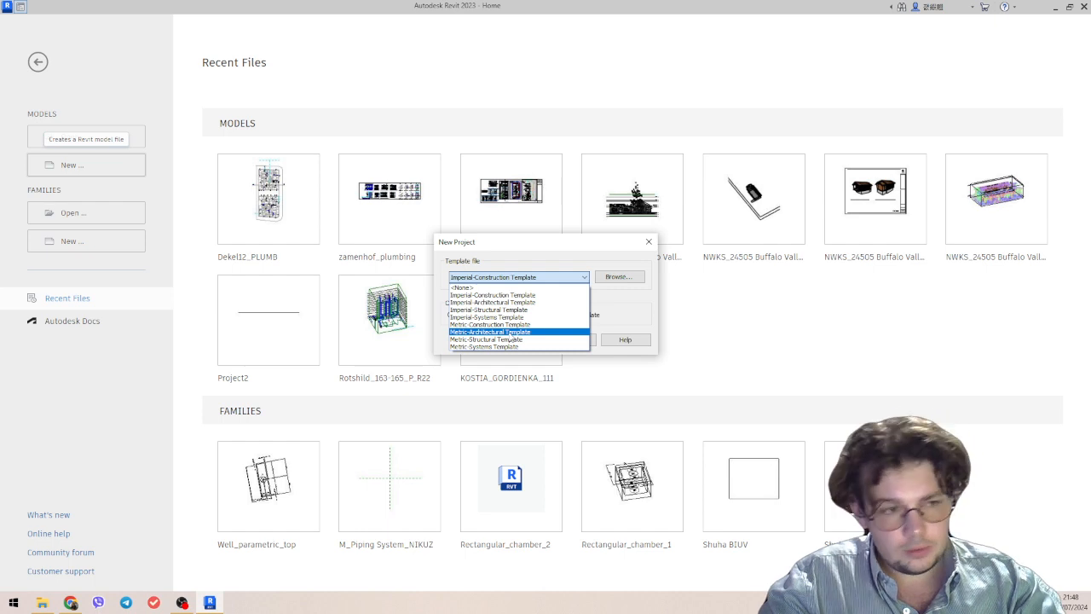
{"action": "left_click", "coordinate": [503, 333]}
{"action": "left_click", "coordinate": [517, 340]}
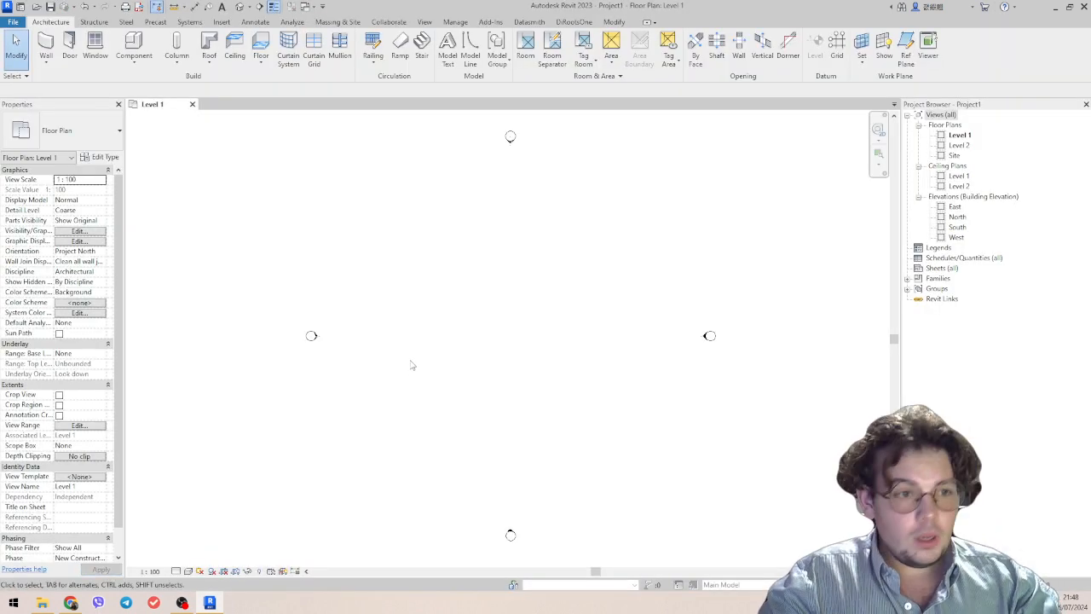
{"action": "scroll", "coordinate": [477, 284], "scroll_direction": "down", "scroll_amount": 2}
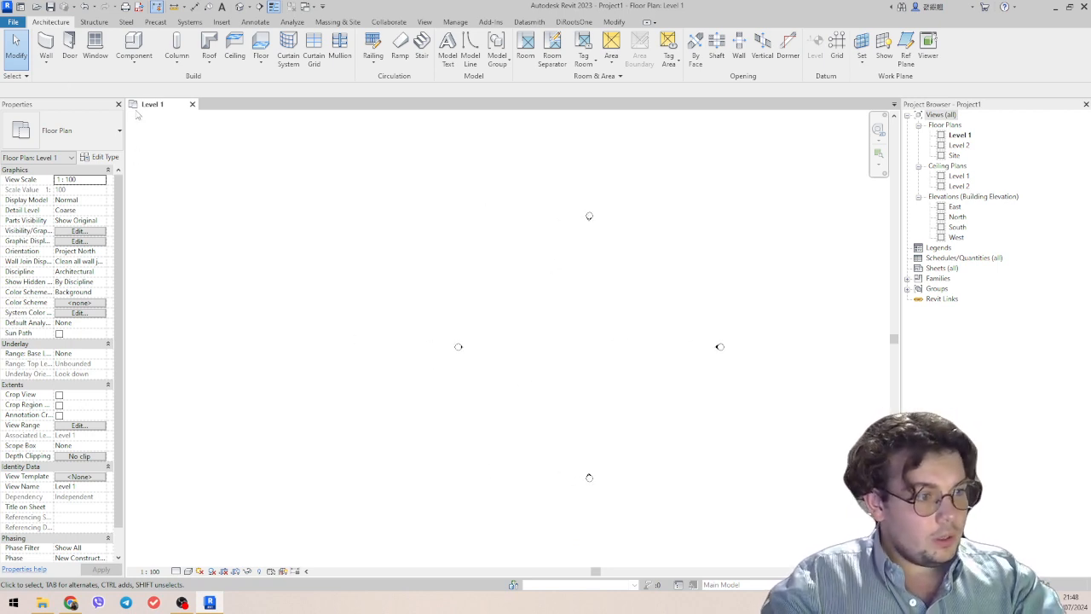
{"action": "left_click_drag", "start_coordinate": [125, 250], "coordinate": [185, 252]}
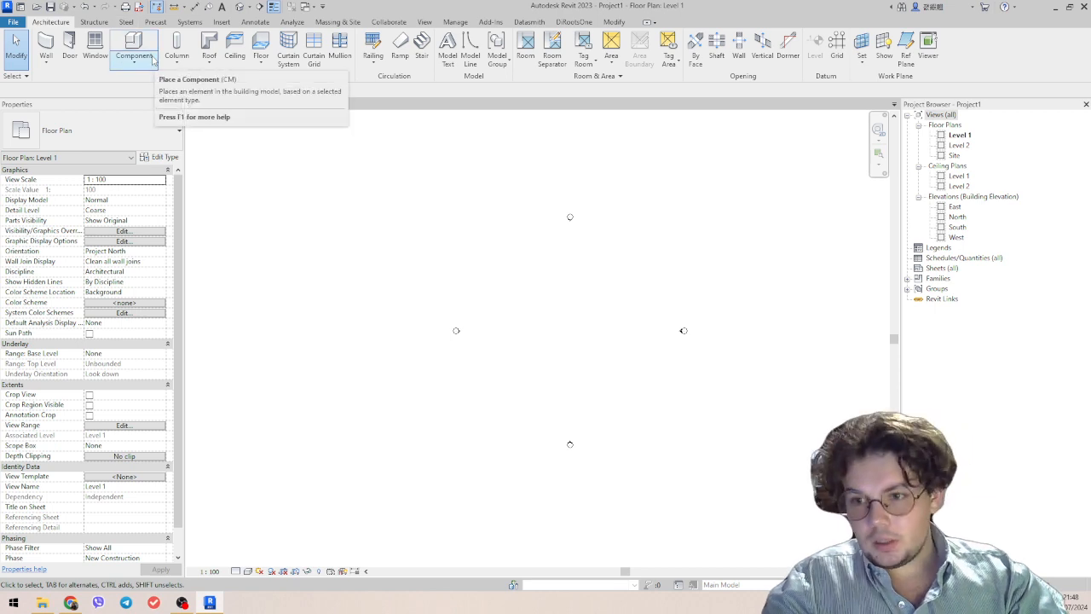
{"action": "left_click", "coordinate": [189, 22]}
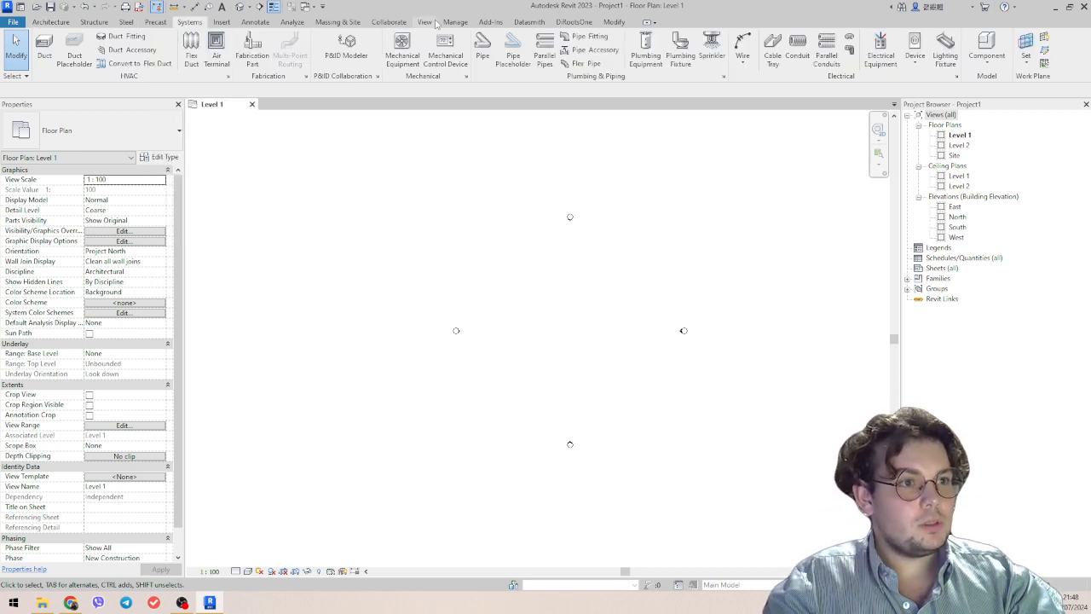
{"action": "left_click", "coordinate": [126, 23]}
{"action": "left_click", "coordinate": [155, 23]}
{"action": "left_click", "coordinate": [96, 23]}
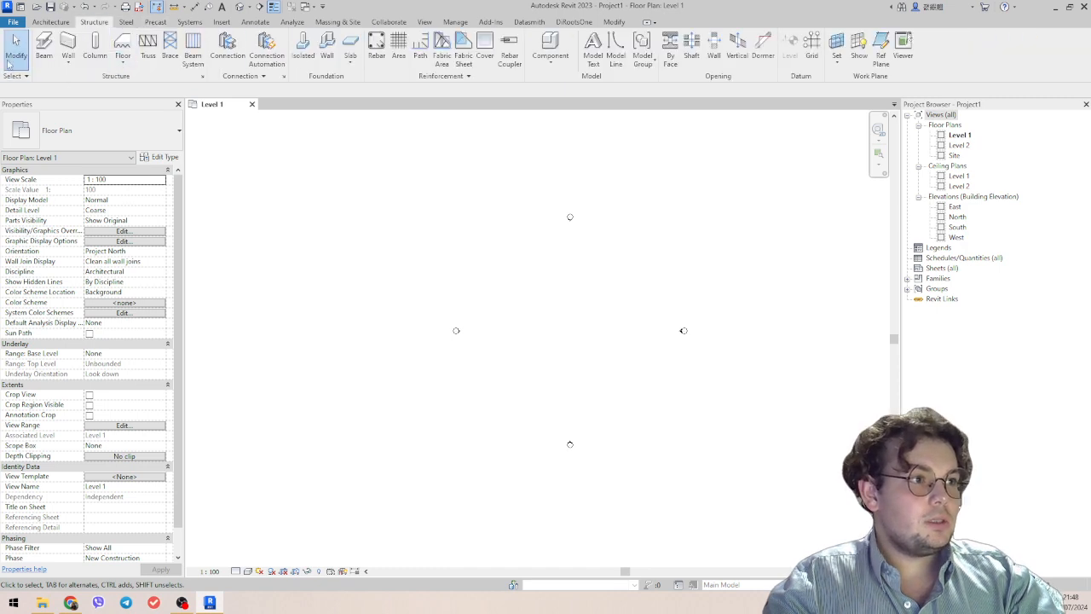
{"action": "left_click", "coordinate": [51, 22]}
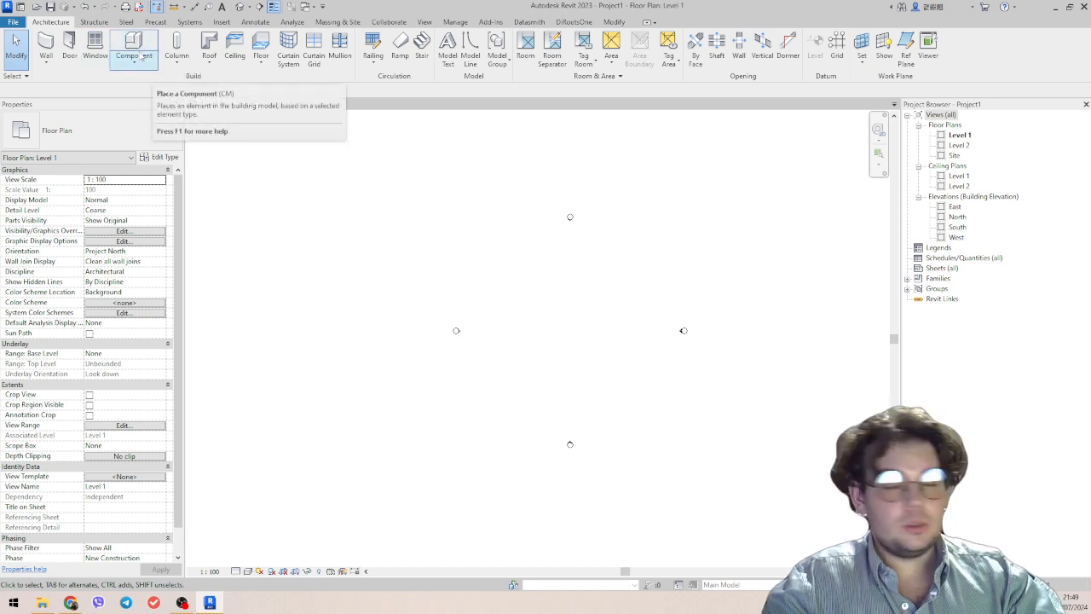
Place an M_Desk 1525 x 762mm component inside the area between the elevation markers on Level 1.
{"action": "middle_click_drag", "start_coordinate": [553, 350], "coordinate": [499, 351]}
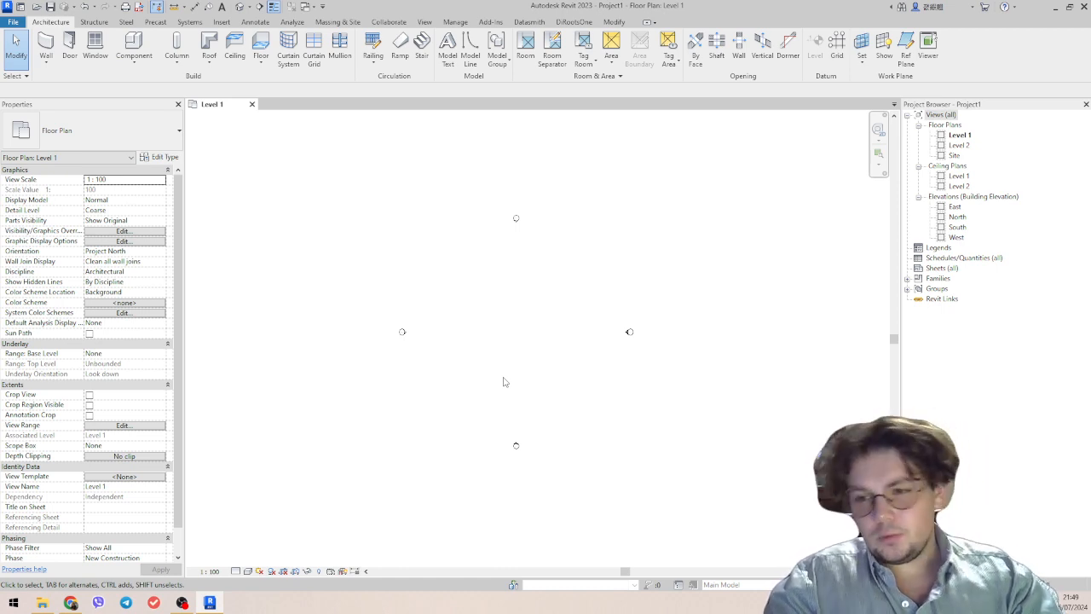
{"action": "left_click", "coordinate": [133, 44]}
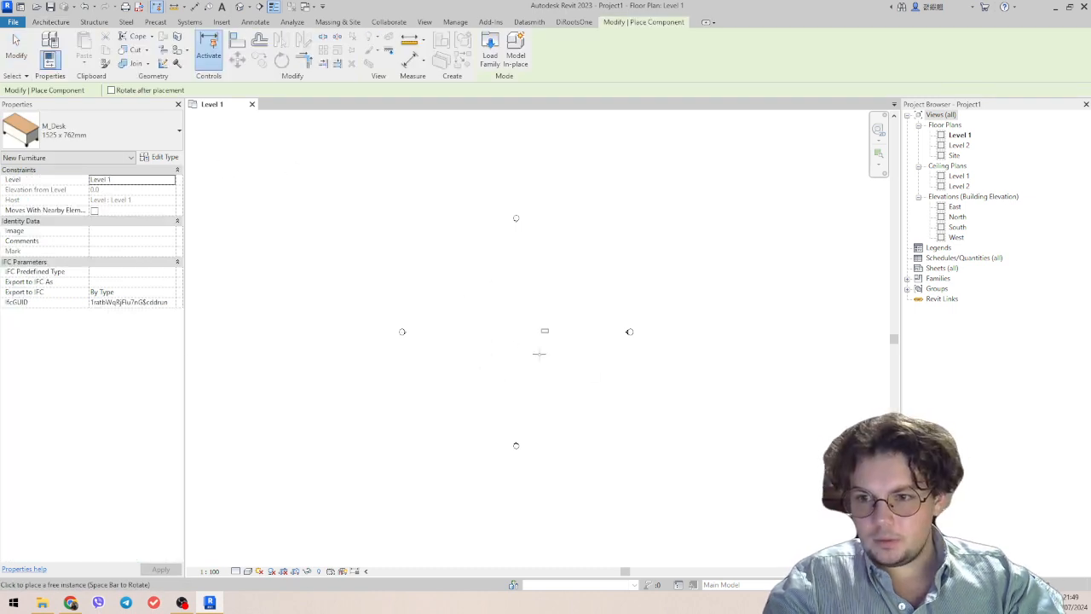
{"action": "left_click", "coordinate": [468, 353]}
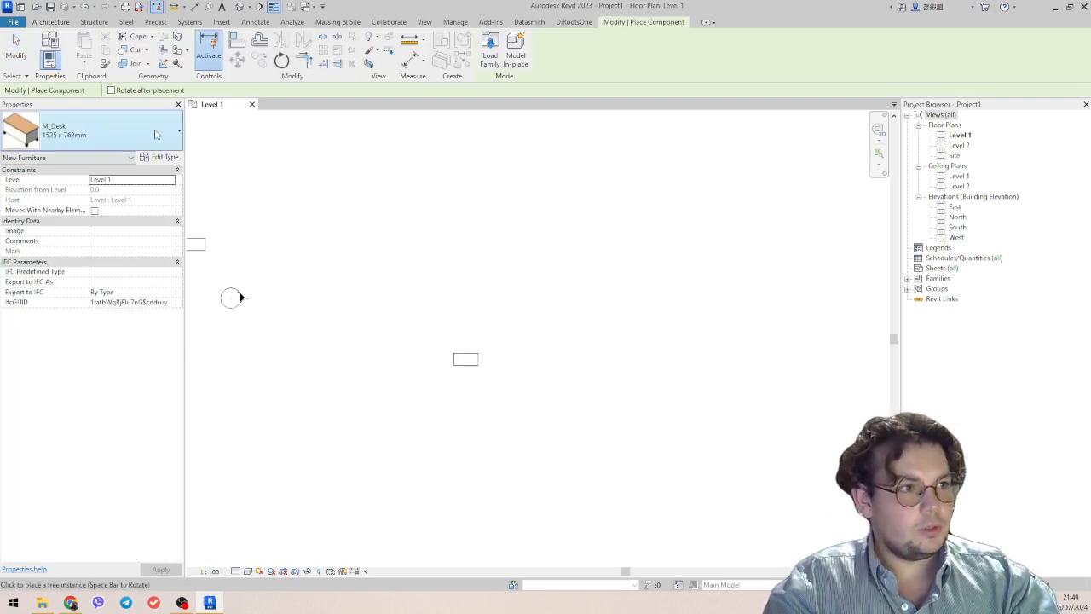
Examine the component types loaded in the project, and end component placement.
{"action": "left_click", "coordinate": [109, 133]}
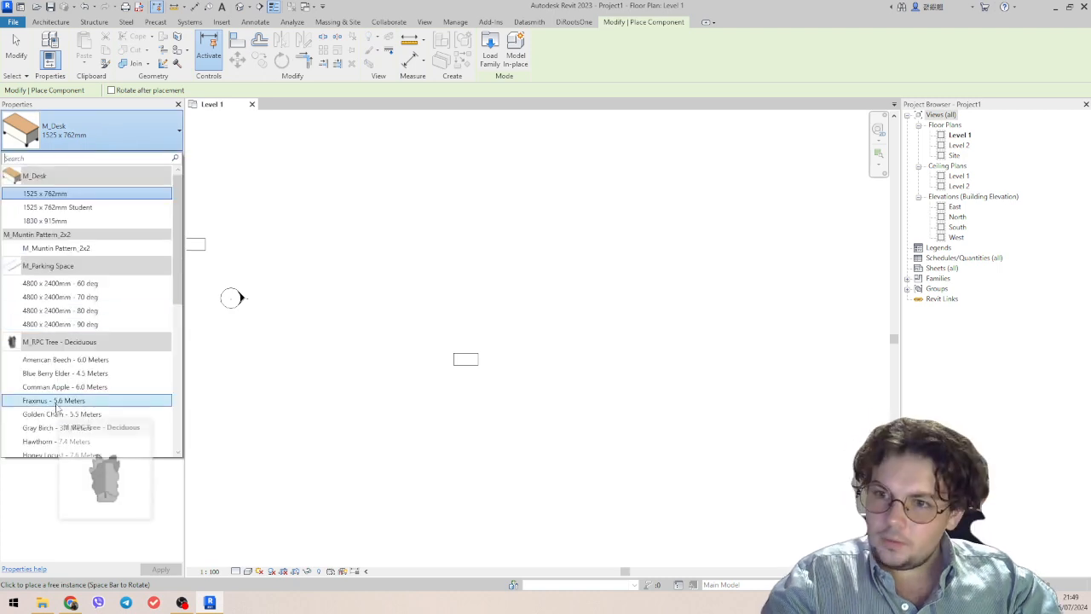
{"action": "scroll", "coordinate": [85, 324], "scroll_direction": "down", "scroll_amount": 10}
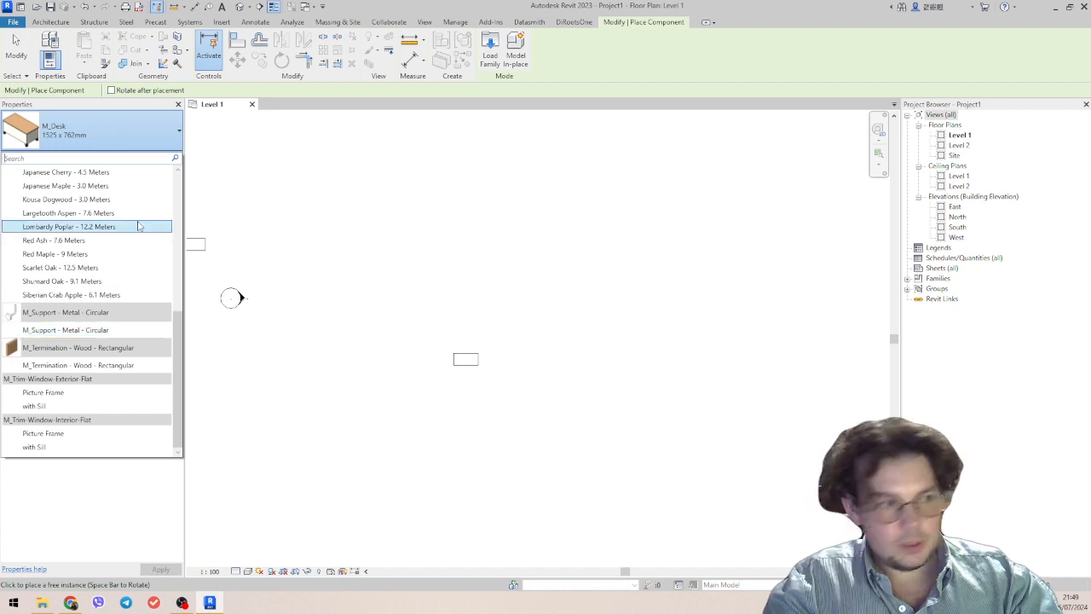
{"action": "scroll", "coordinate": [139, 226], "scroll_direction": "up", "scroll_amount": 10}
{"action": "mouse_move", "coordinate": [85, 417]}
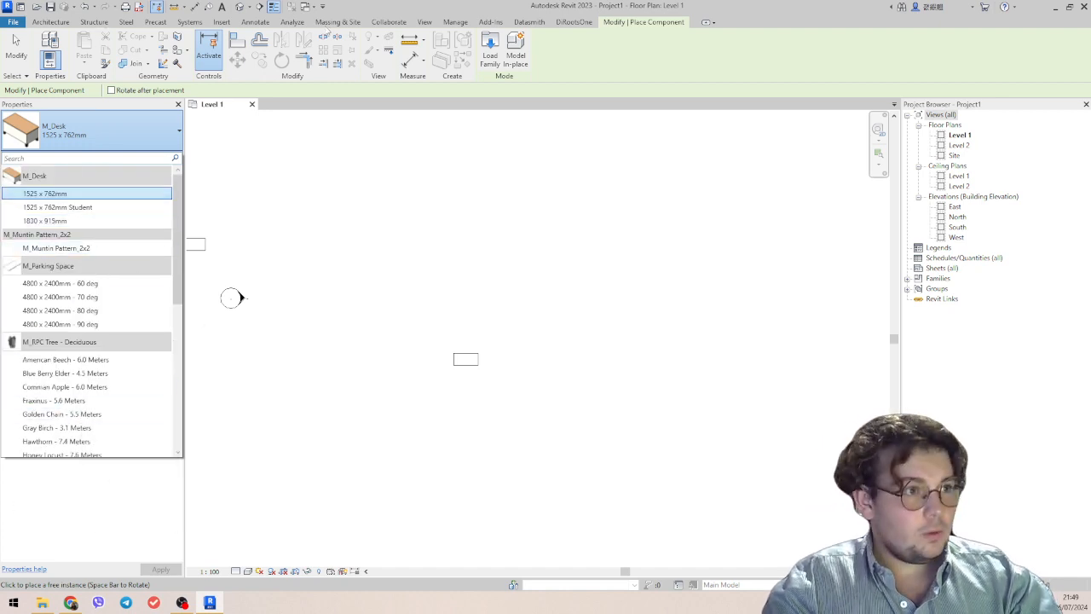
{"action": "left_click", "coordinate": [221, 23]}
{"action": "left_click", "coordinate": [220, 24]}
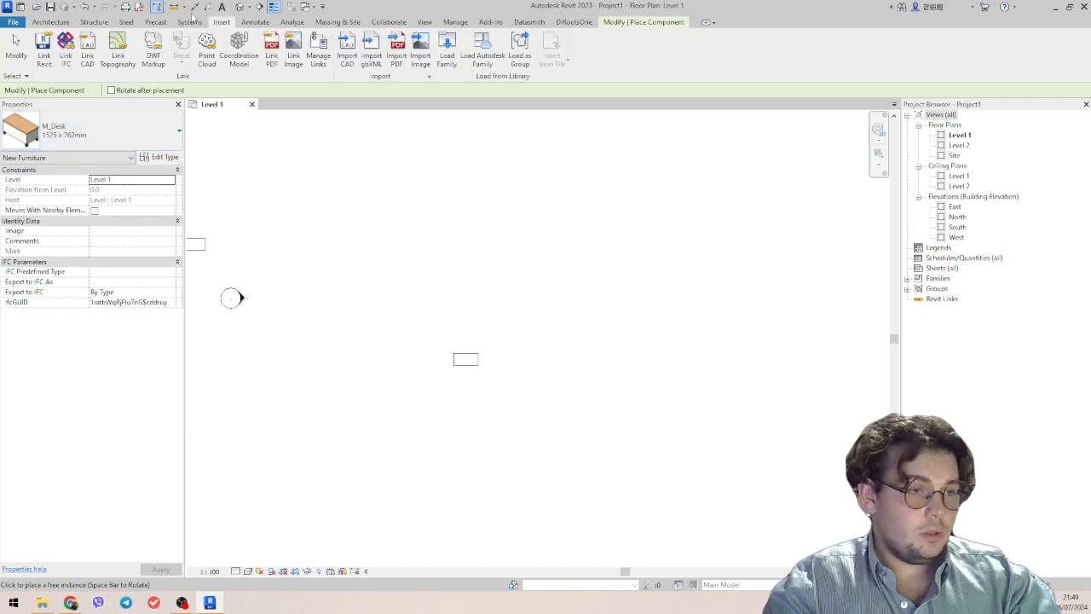
{"action": "key", "text": "Escape"}
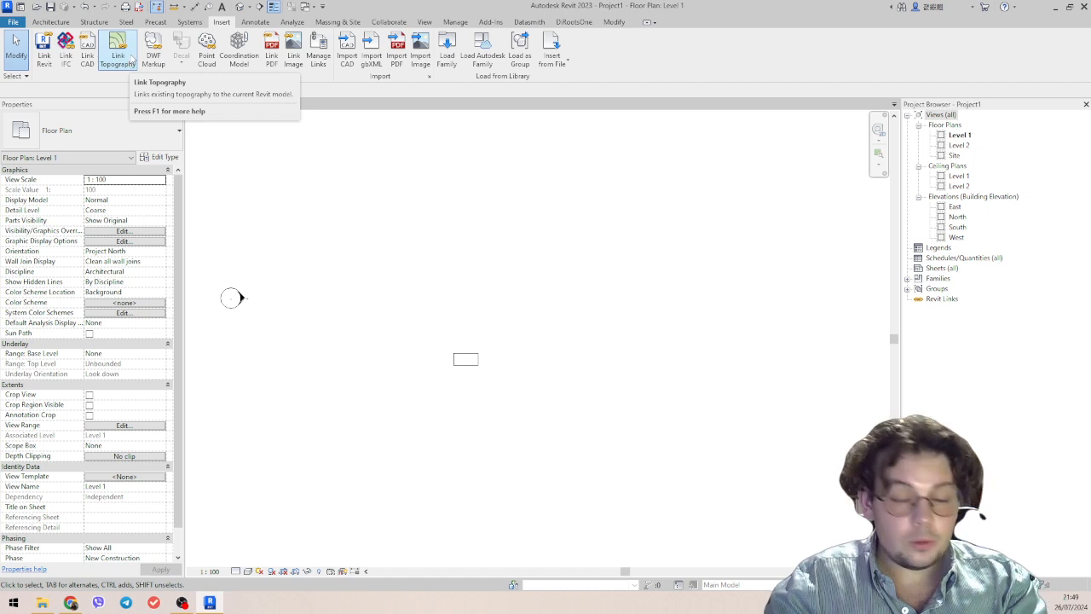
{"action": "left_click", "coordinate": [36, 23]}
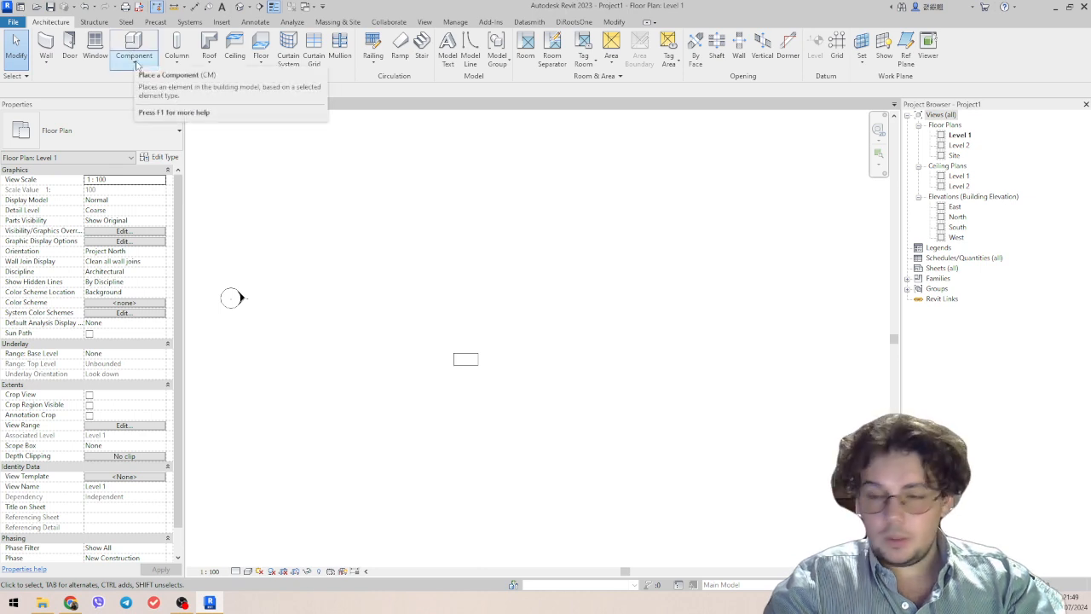
{"action": "left_click", "coordinate": [137, 63]}
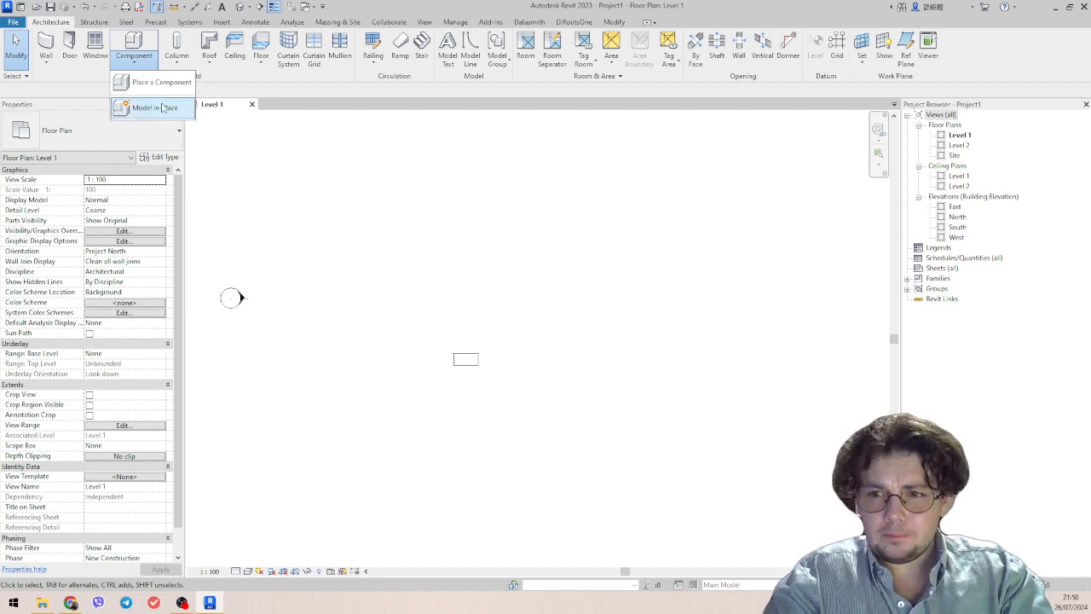
{"action": "left_click", "coordinate": [537, 308]}
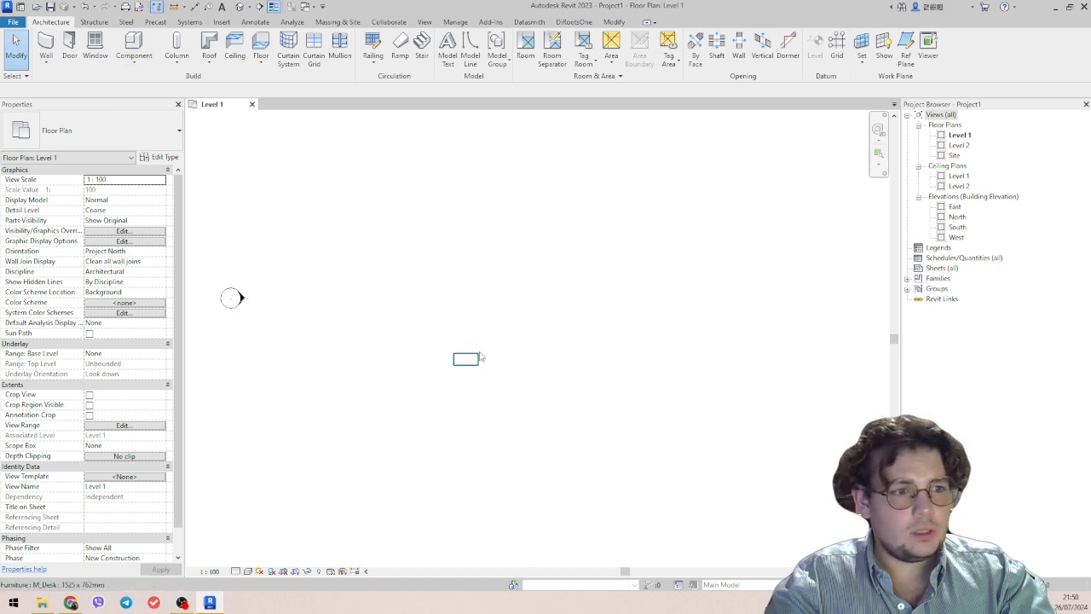
{"action": "middle_click_drag", "start_coordinate": [503, 358], "coordinate": [526, 359]}
Create an in-place model component in the Furniture category with the name Furniture 1.
{"action": "left_click", "coordinate": [134, 60]}
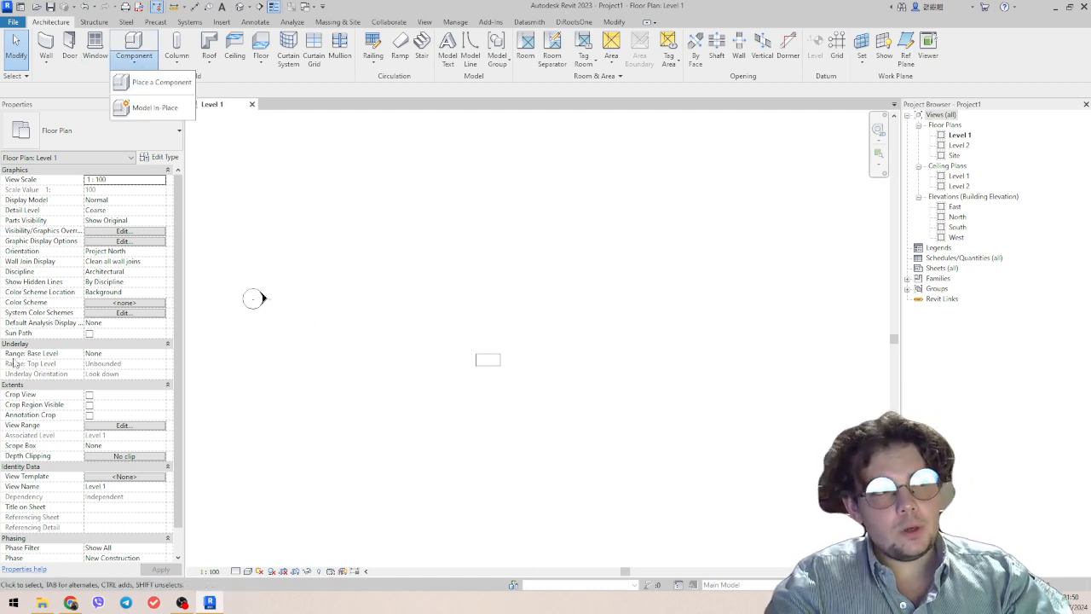
{"action": "left_click", "coordinate": [155, 108]}
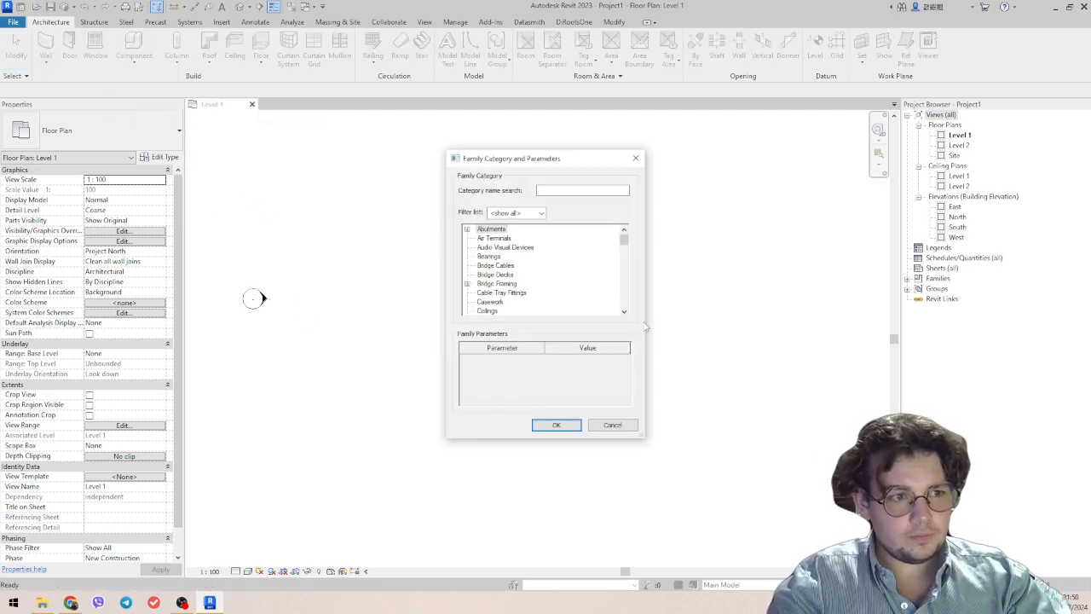
{"action": "left_click_drag", "start_coordinate": [642, 436], "coordinate": [827, 510]}
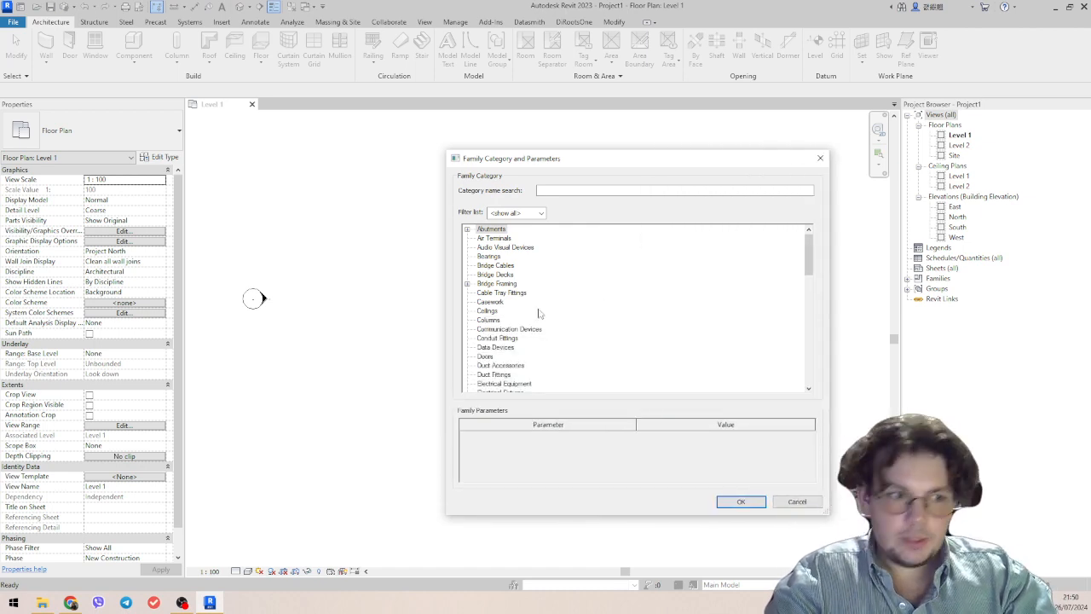
{"action": "scroll", "coordinate": [519, 319], "scroll_direction": "down", "scroll_amount": 3}
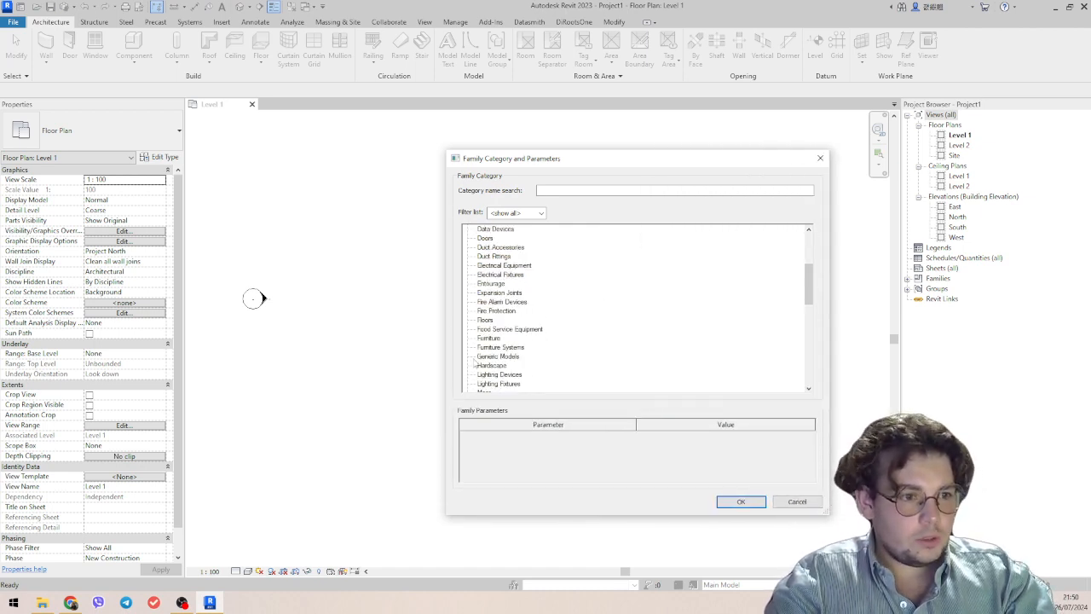
{"action": "double_click", "coordinate": [501, 337]}
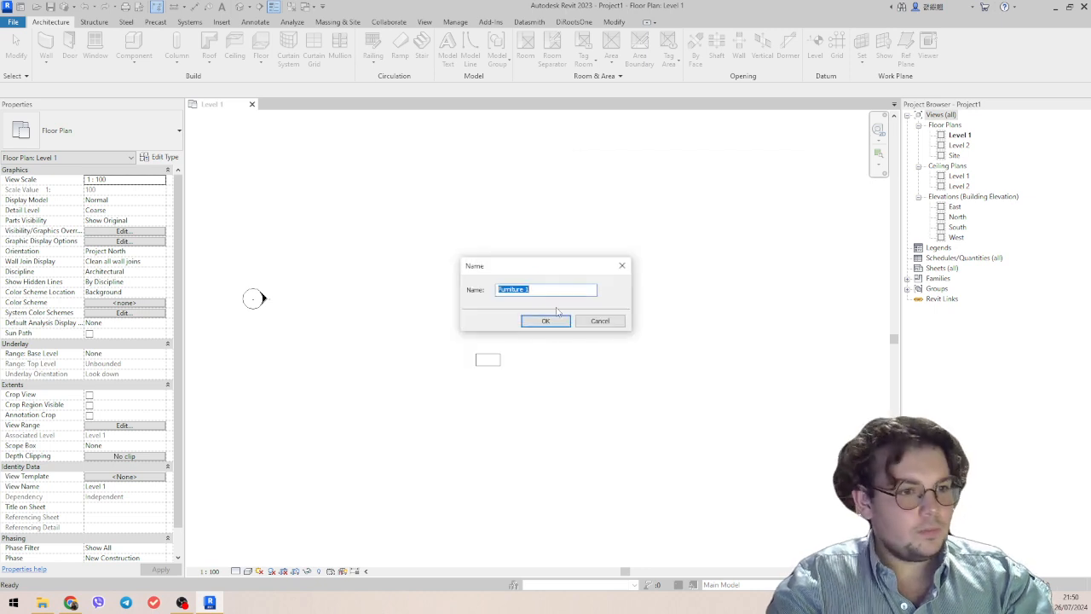
{"action": "left_click", "coordinate": [546, 321]}
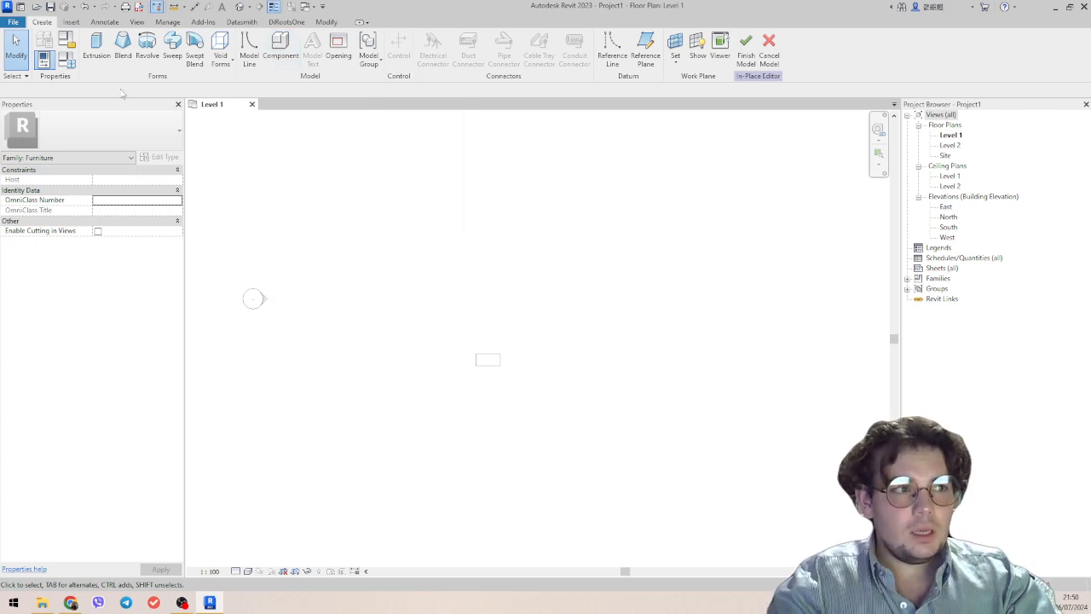
Extrude a rectangle sketched above the desk to a depth of 250 mm.
{"action": "left_click", "coordinate": [96, 47]}
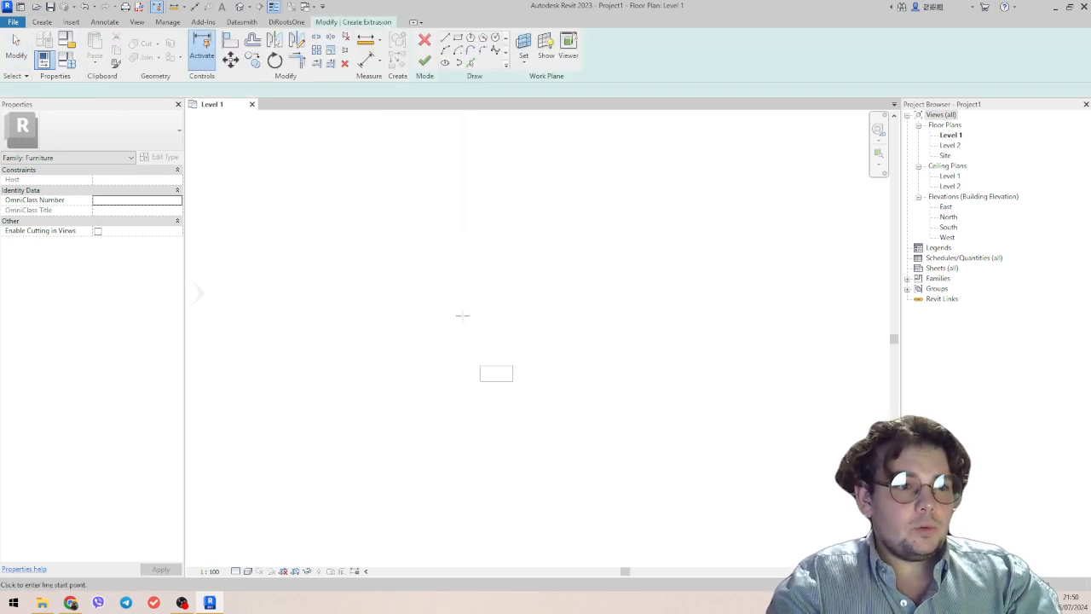
{"action": "left_click", "coordinate": [458, 38]}
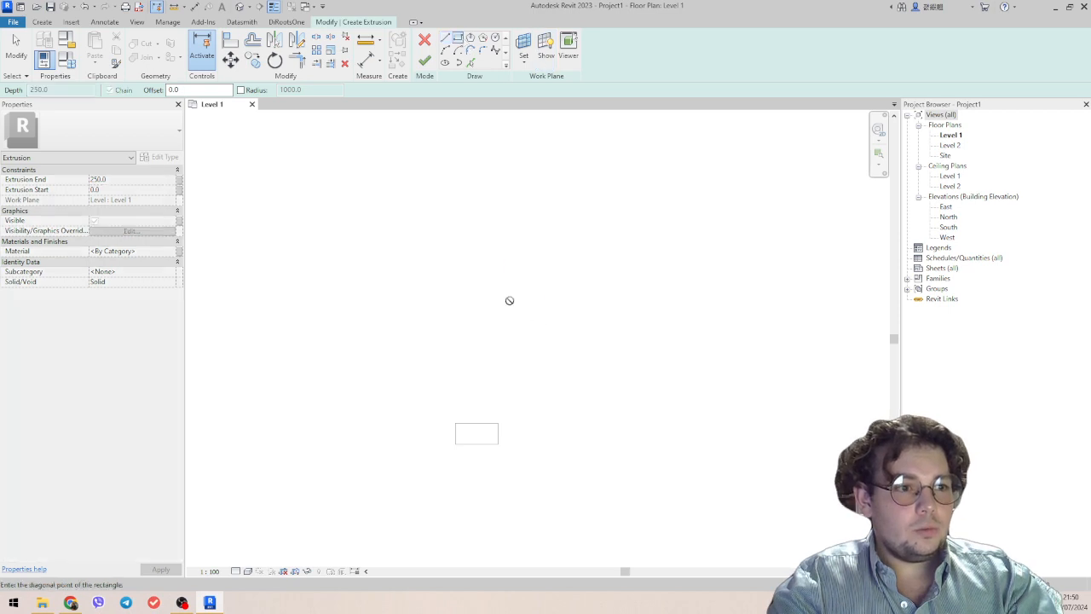
{"action": "left_click", "coordinate": [579, 351]}
{"action": "key", "text": "Escape"}
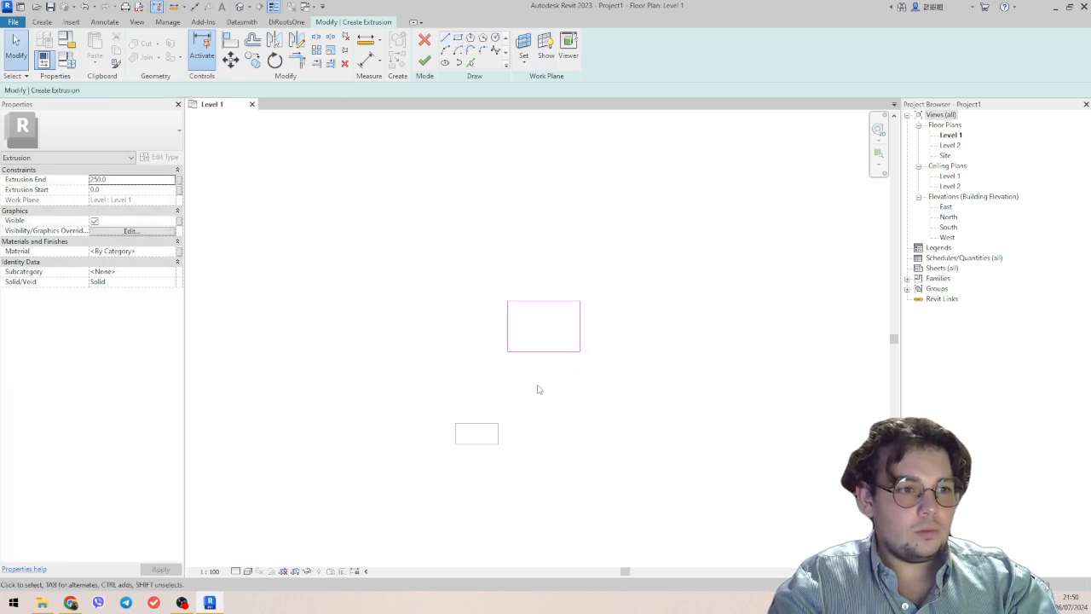
{"action": "left_click", "coordinate": [424, 62]}
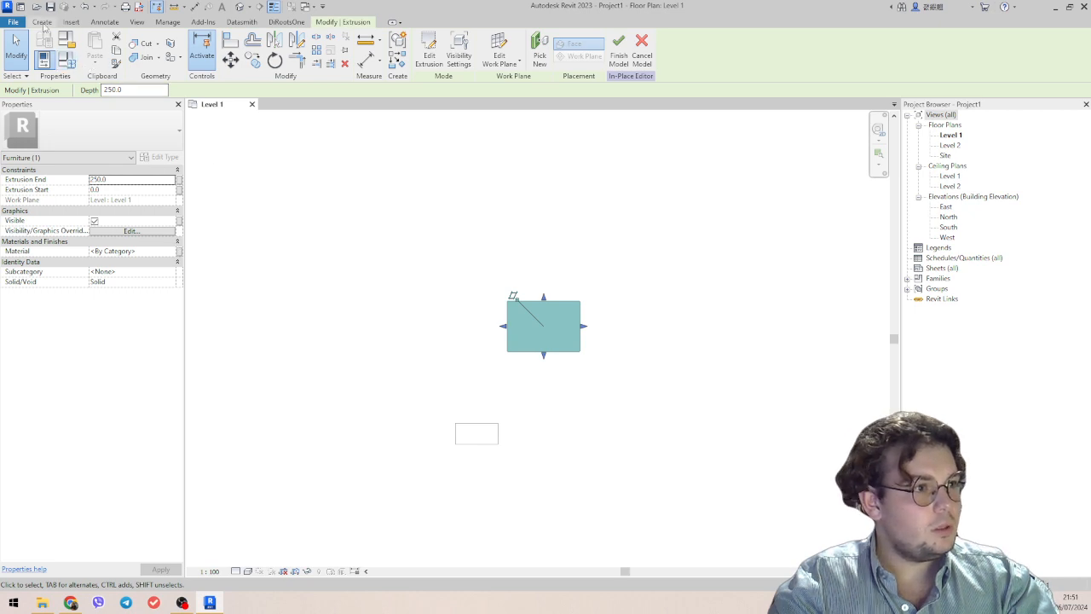
{"action": "left_click", "coordinate": [43, 22]}
{"action": "left_click", "coordinate": [96, 50]}
{"action": "left_click", "coordinate": [551, 376]}
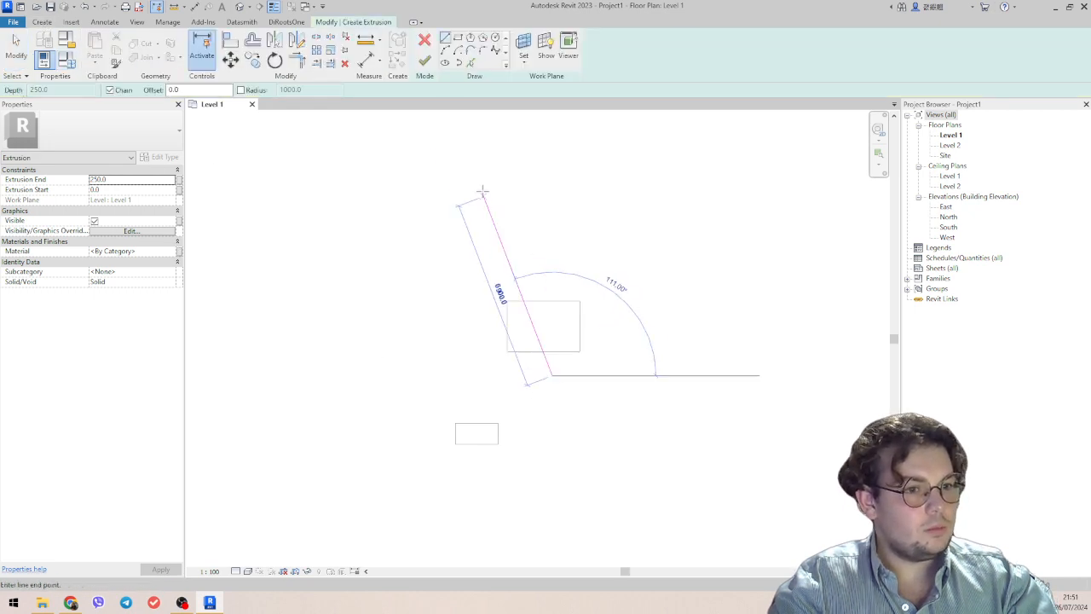
{"action": "left_click", "coordinate": [458, 38]}
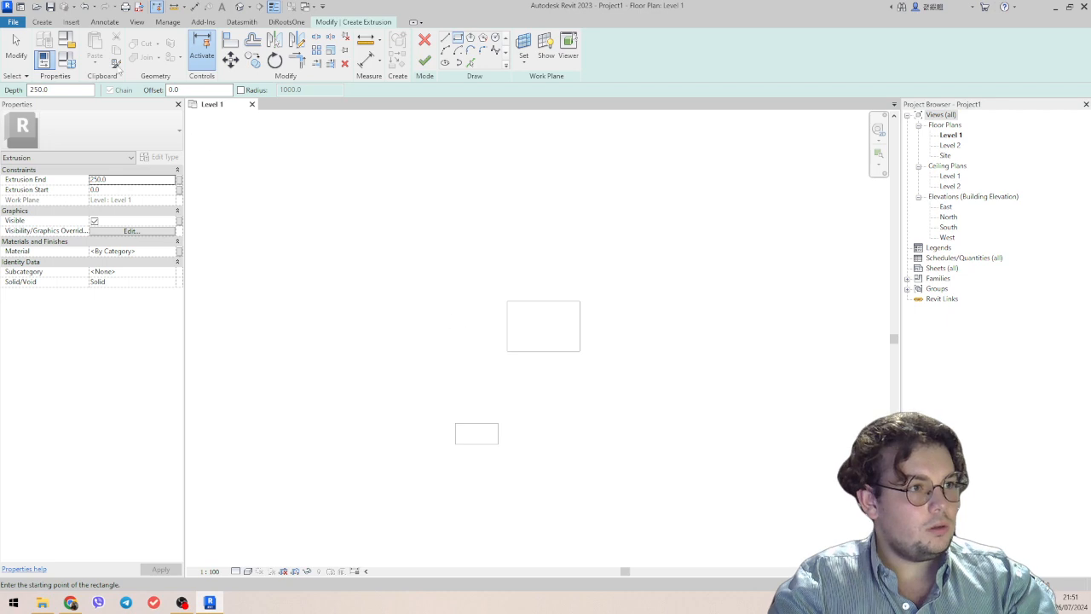
{"action": "left_click", "coordinate": [43, 23]}
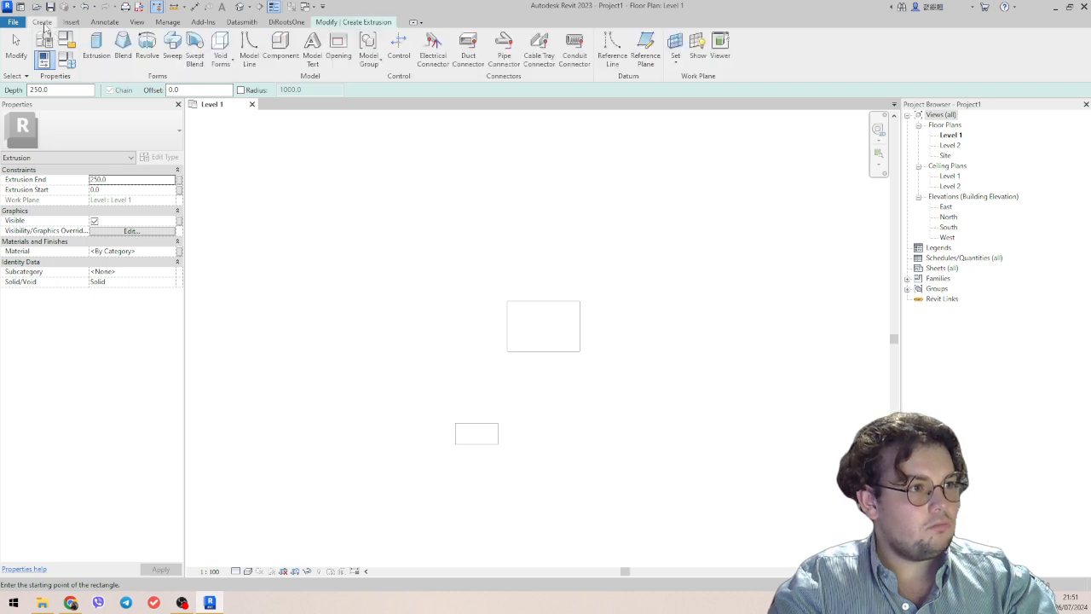
{"action": "left_click", "coordinate": [377, 22]}
{"action": "left_click", "coordinate": [425, 41]}
Start a blend and sketch its base boundary as a circle of 1600 mm radius overlapping the rectangular extrusion.
{"action": "left_click", "coordinate": [44, 23]}
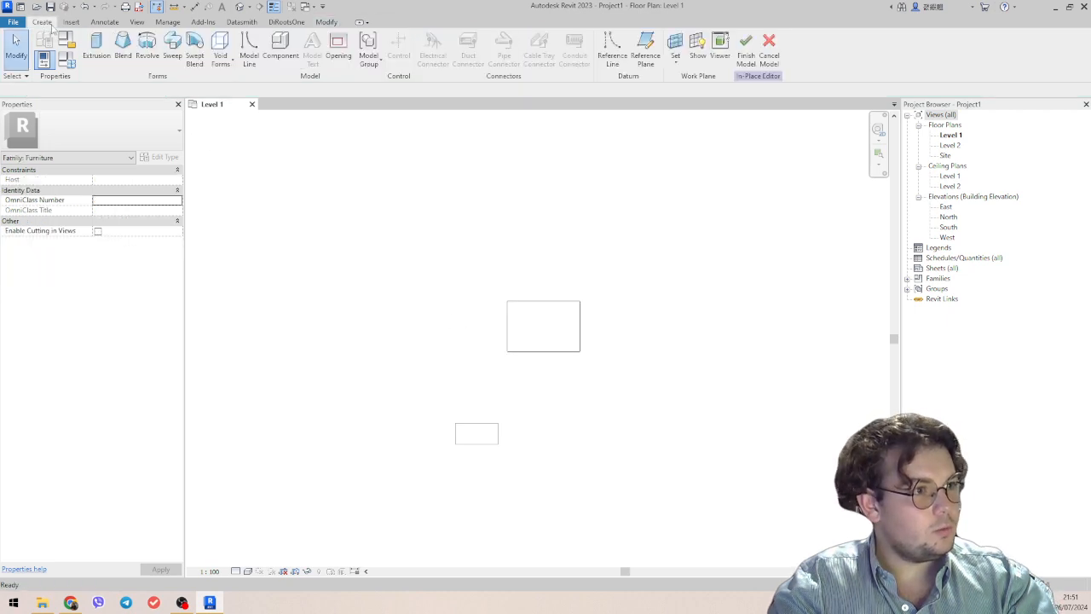
{"action": "left_click", "coordinate": [124, 60]}
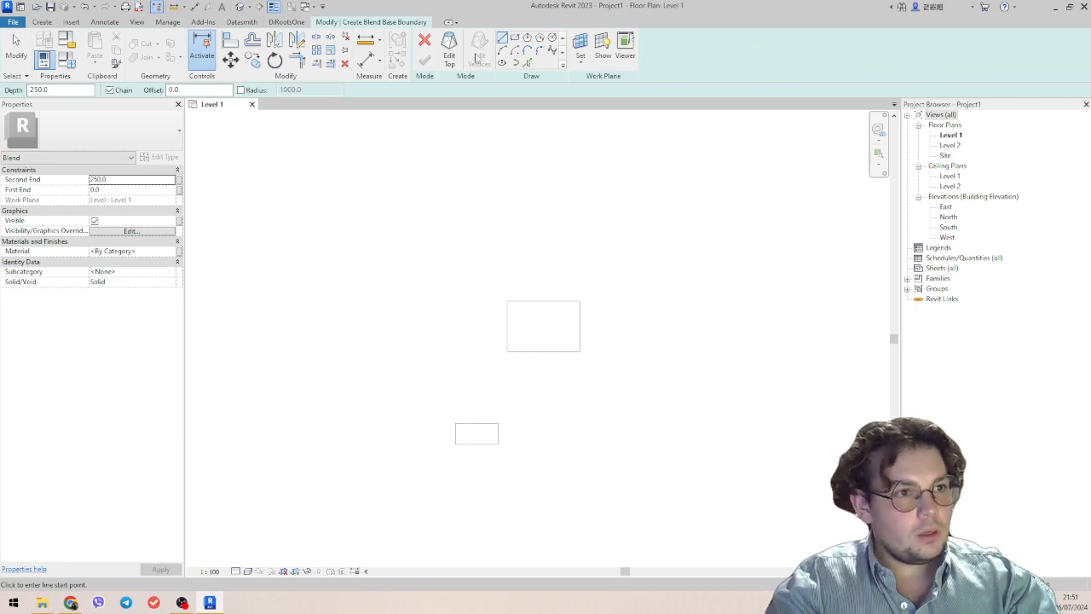
{"action": "left_click", "coordinate": [551, 38]}
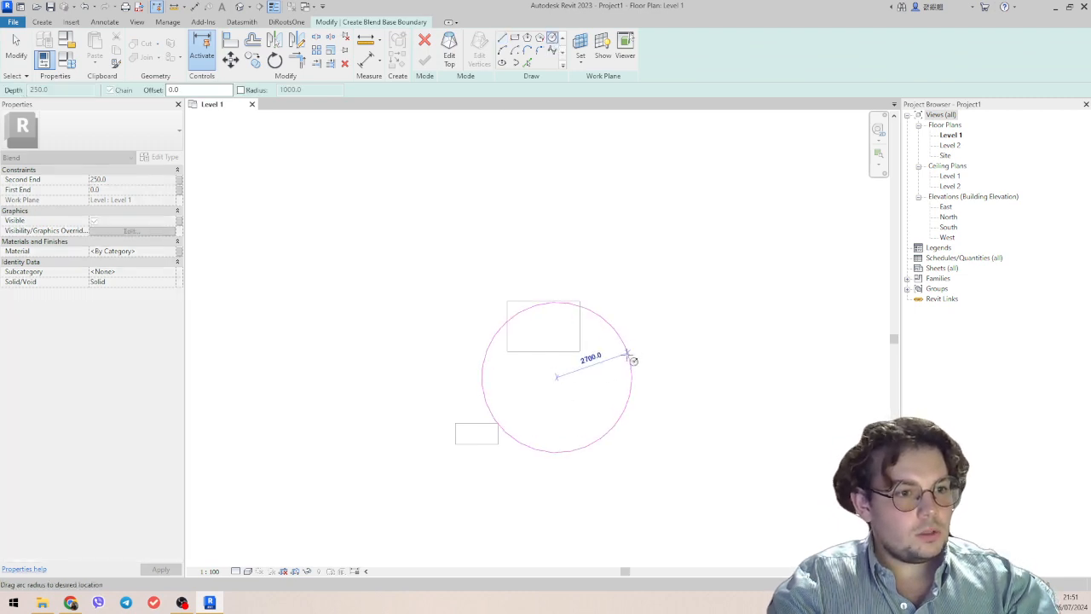
{"action": "left_click", "coordinate": [587, 346]}
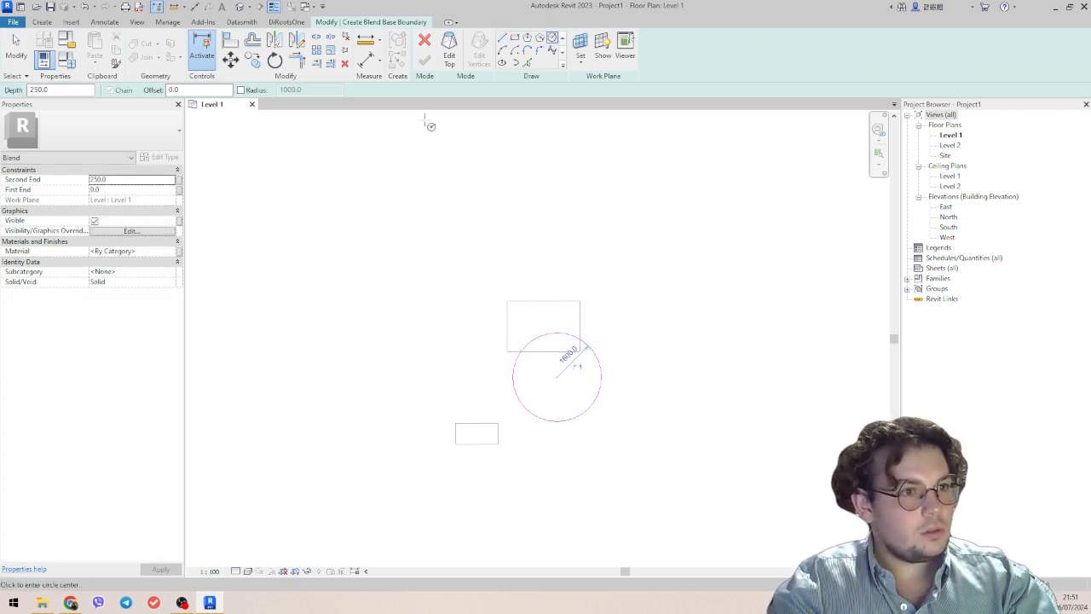
Sketch a six-sided polygon over the circle as the blend's top boundary, and finish the blend and the in-place model.
{"action": "left_click", "coordinate": [450, 51]}
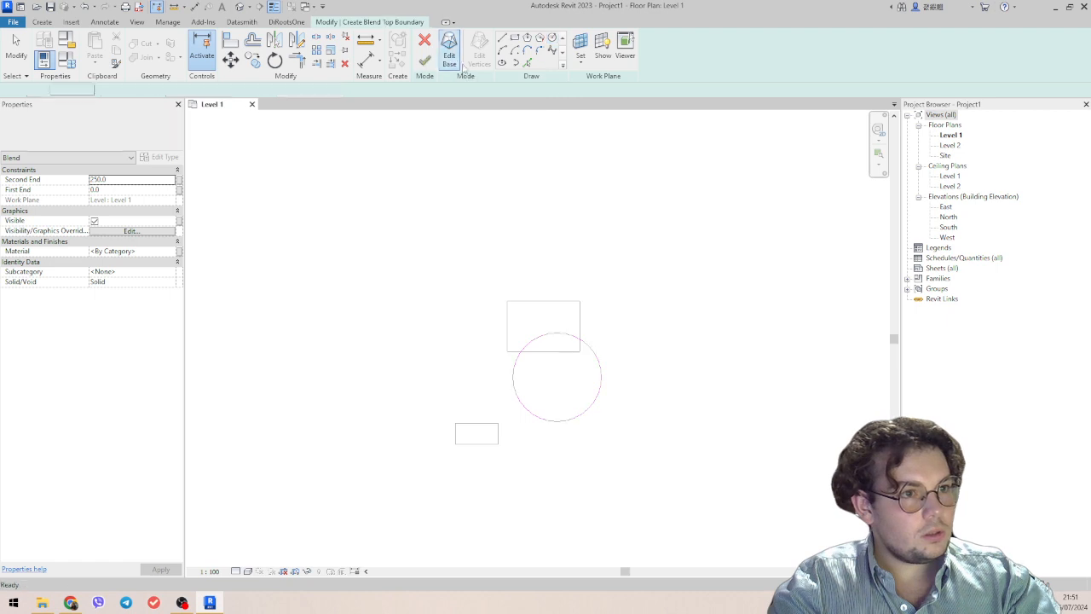
{"action": "left_click", "coordinate": [527, 38]}
{"action": "left_click", "coordinate": [567, 360]}
{"action": "left_click", "coordinate": [613, 377]}
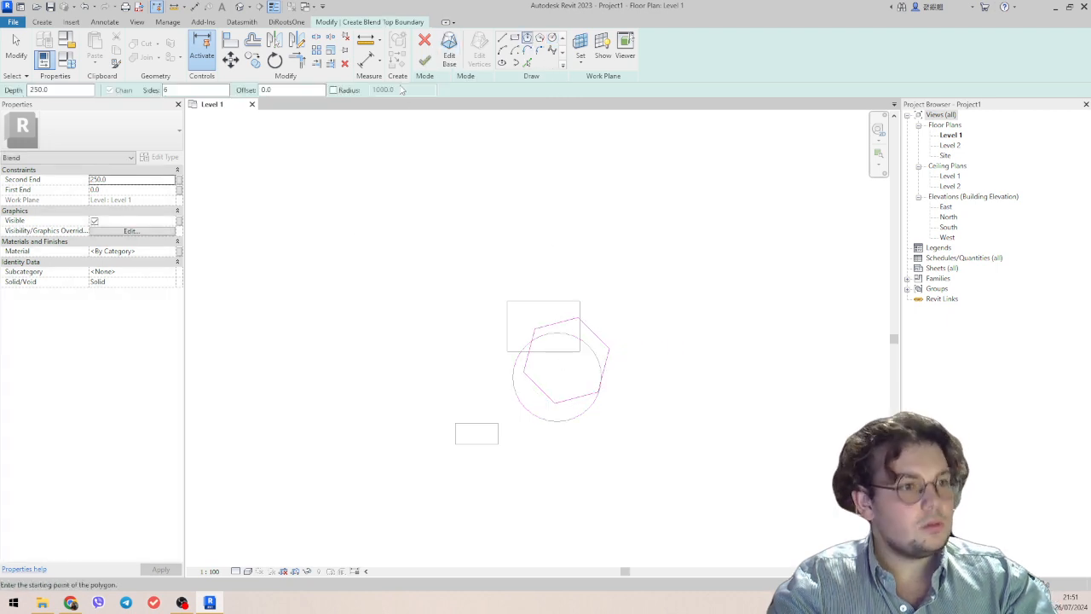
{"action": "left_click", "coordinate": [425, 60]}
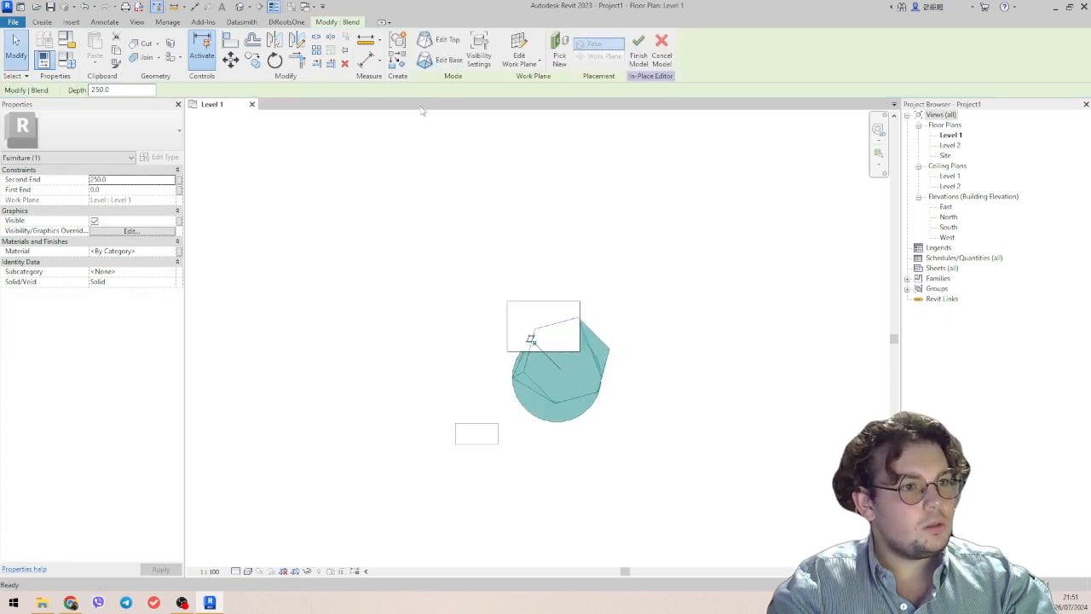
{"action": "left_click", "coordinate": [639, 53]}
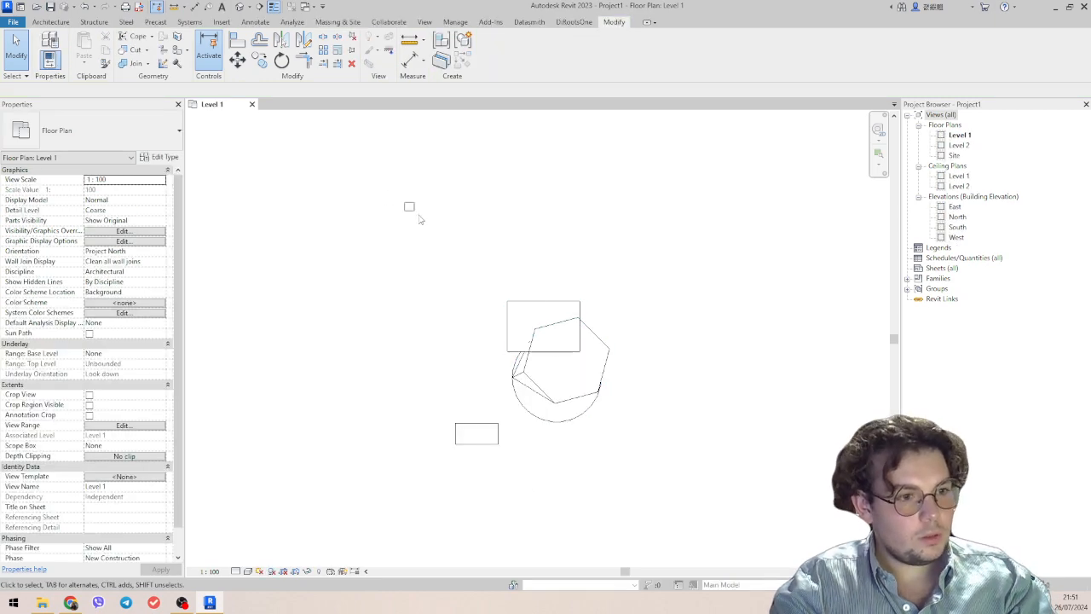
Show the desk and the furniture model in a 3D view with a section box around them.
{"action": "left_click_drag", "start_coordinate": [409, 206], "coordinate": [665, 482]}
{"action": "key", "text": "3"}
{"action": "key", "text": "d"}
{"action": "scroll", "coordinate": [517, 345], "scroll_direction": "up", "scroll_amount": 3}
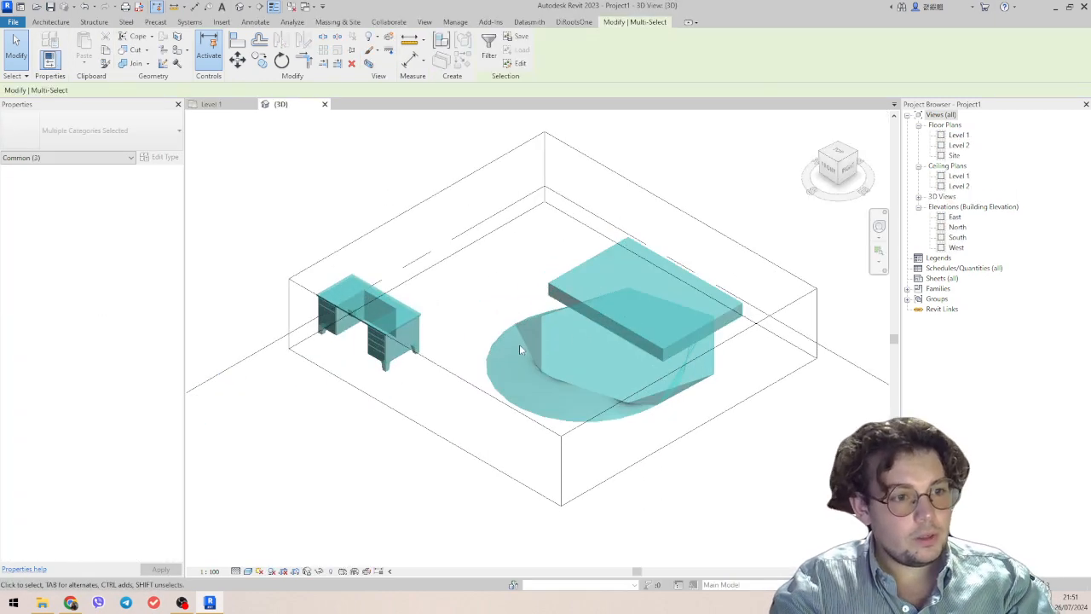
{"action": "middle_click_drag", "start_coordinate": [596, 447], "coordinate": [674, 464], "text": "shift"}
{"action": "left_click", "coordinate": [697, 447]}
Raise the top face of the furniture model's blend well above the rectangular slab using its shape handle.
{"action": "left_click", "coordinate": [616, 336]}
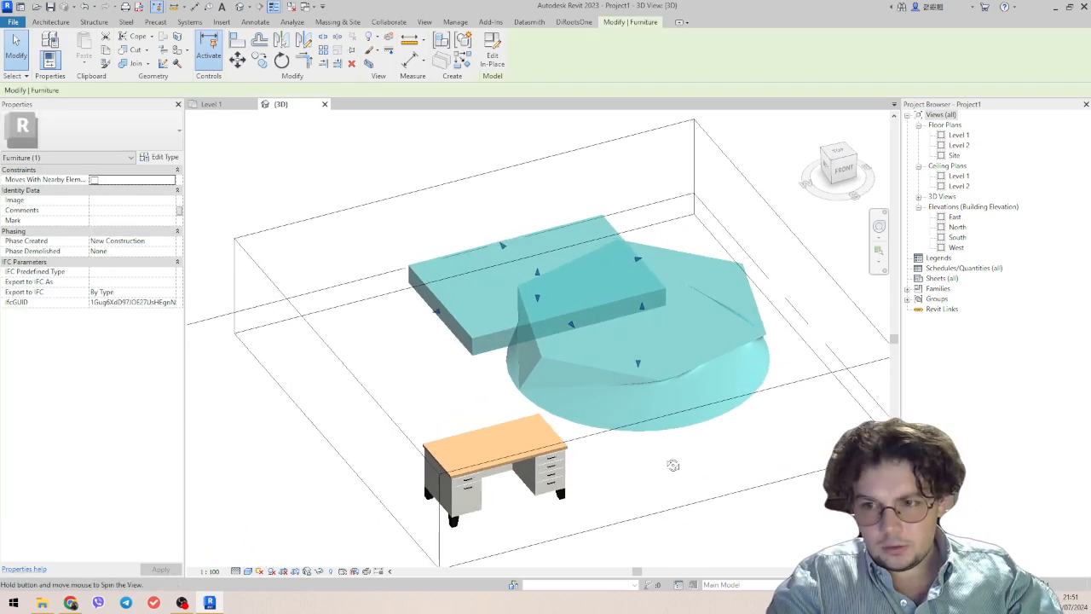
{"action": "middle_click_drag", "start_coordinate": [676, 340], "coordinate": [694, 345], "text": "shift"}
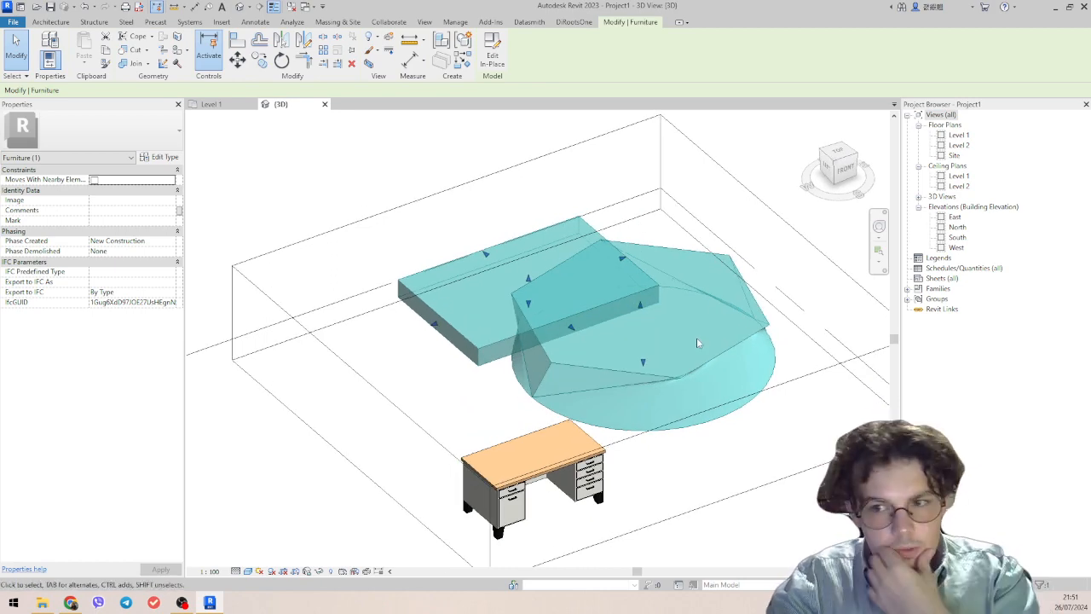
{"action": "key", "text": "Escape"}
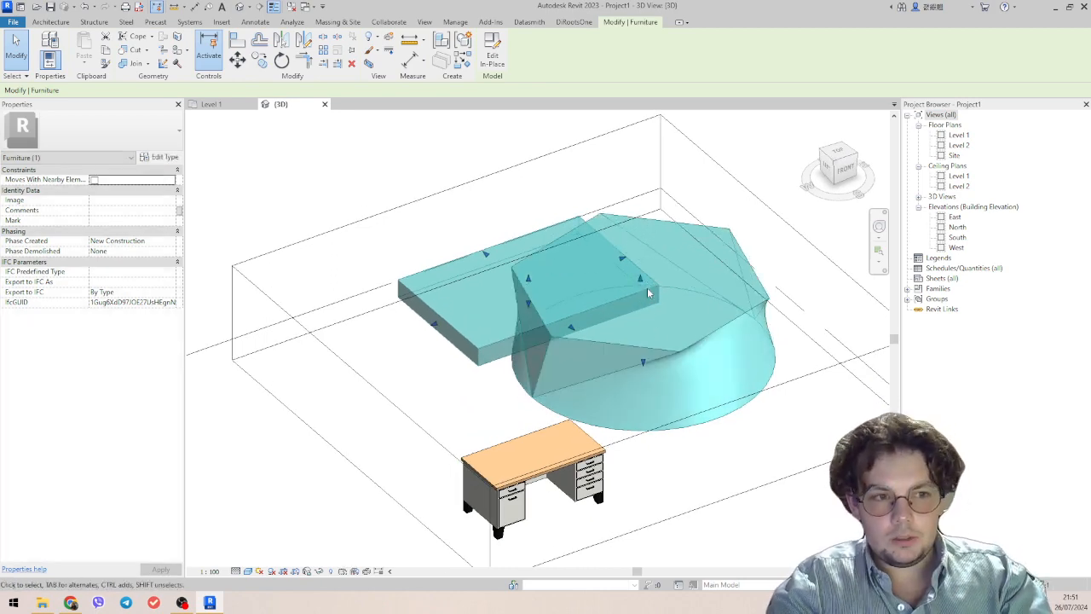
{"action": "left_click", "coordinate": [639, 348]}
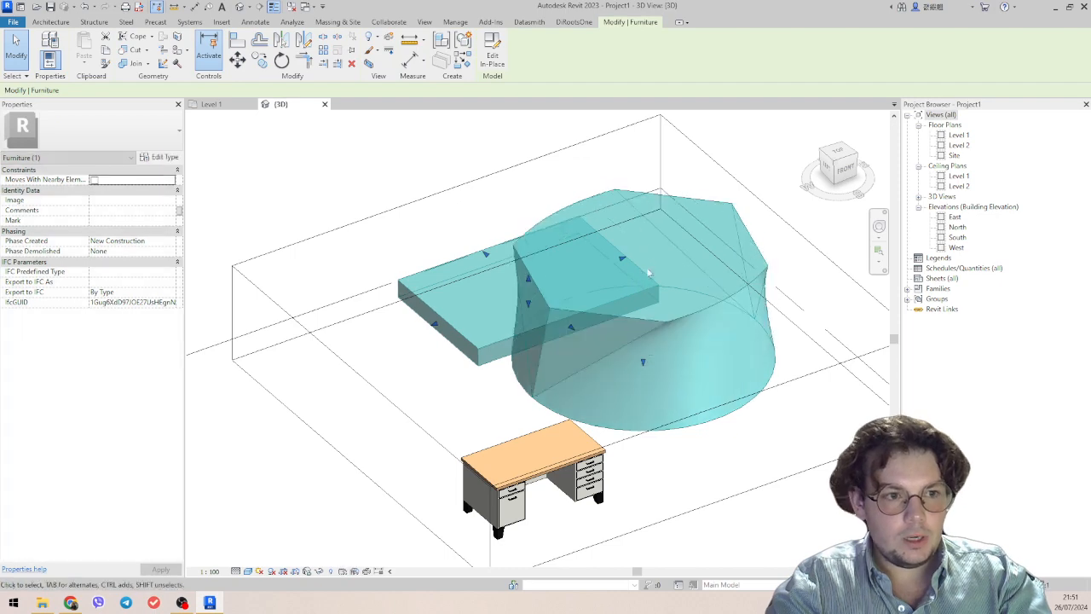
{"action": "middle_click_drag", "start_coordinate": [672, 315], "coordinate": [741, 317], "text": "shift"}
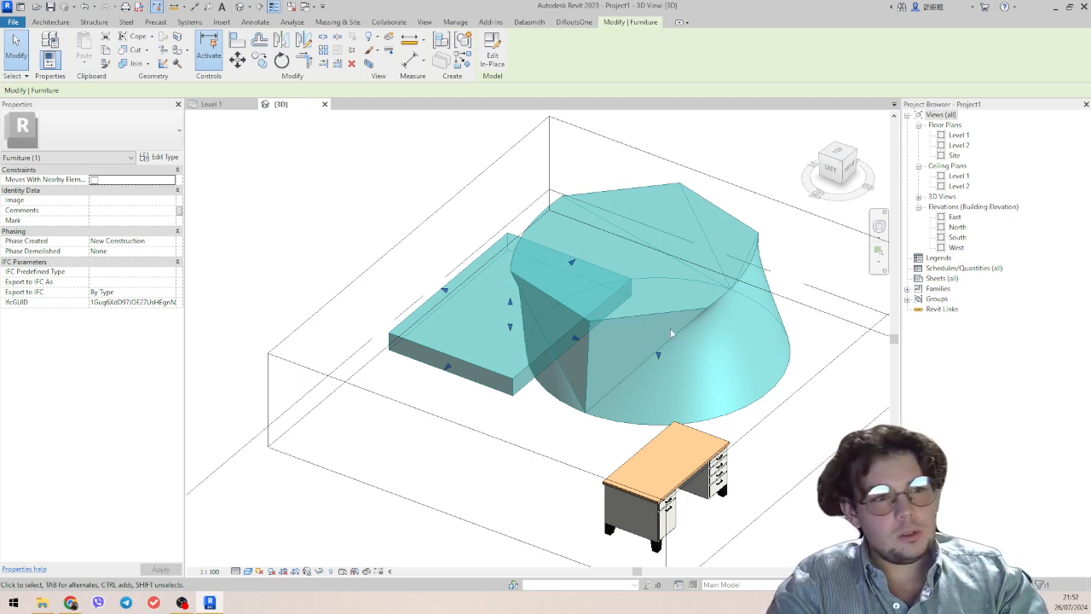
Reopen the in-place furniture model, examine its rectangular extrusion and the available form tools, and finish the model.
{"action": "double_click", "coordinate": [522, 352]}
{"action": "left_click", "coordinate": [482, 378]}
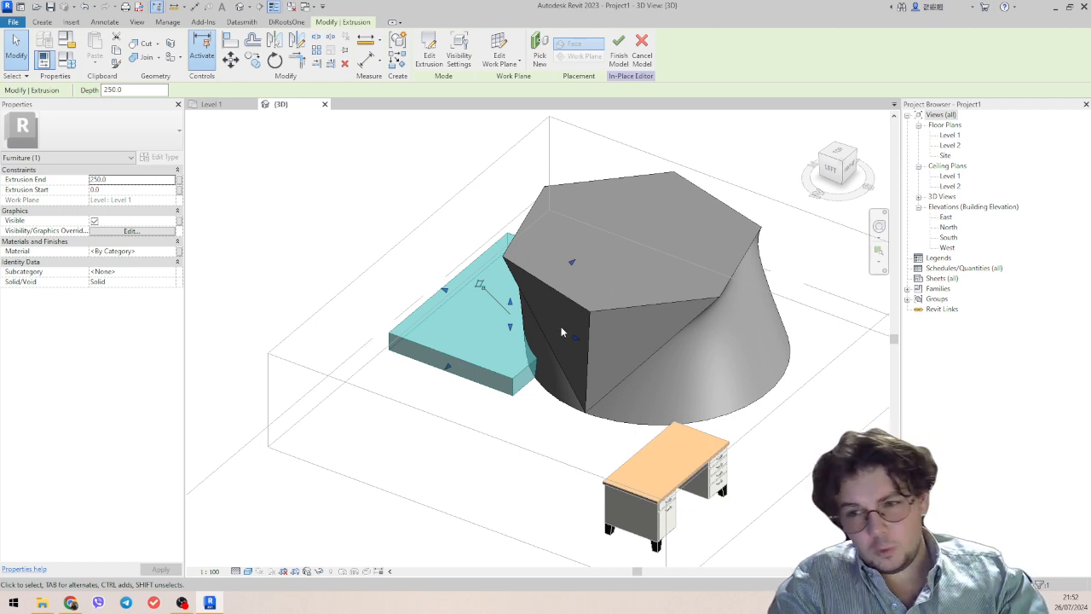
{"action": "middle_click_drag", "start_coordinate": [395, 276], "coordinate": [401, 251]}
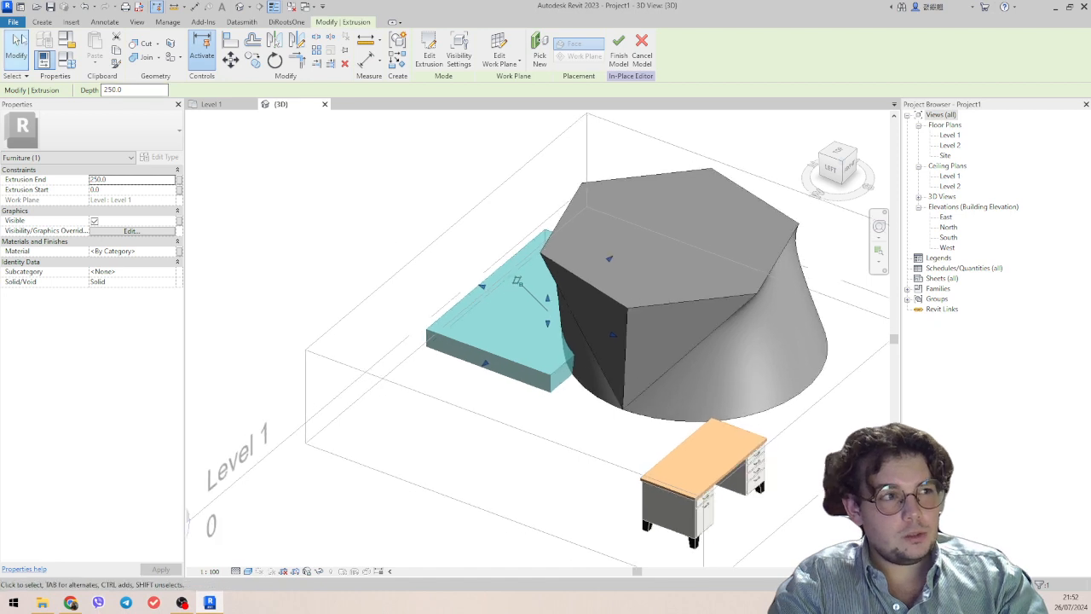
{"action": "left_click", "coordinate": [42, 23]}
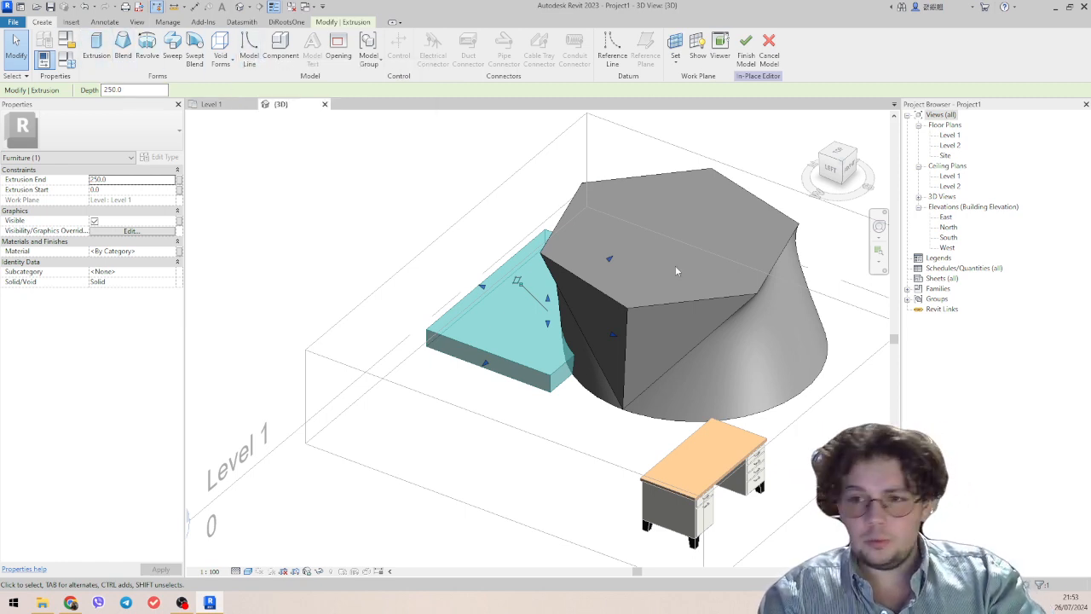
{"action": "left_click", "coordinate": [746, 58]}
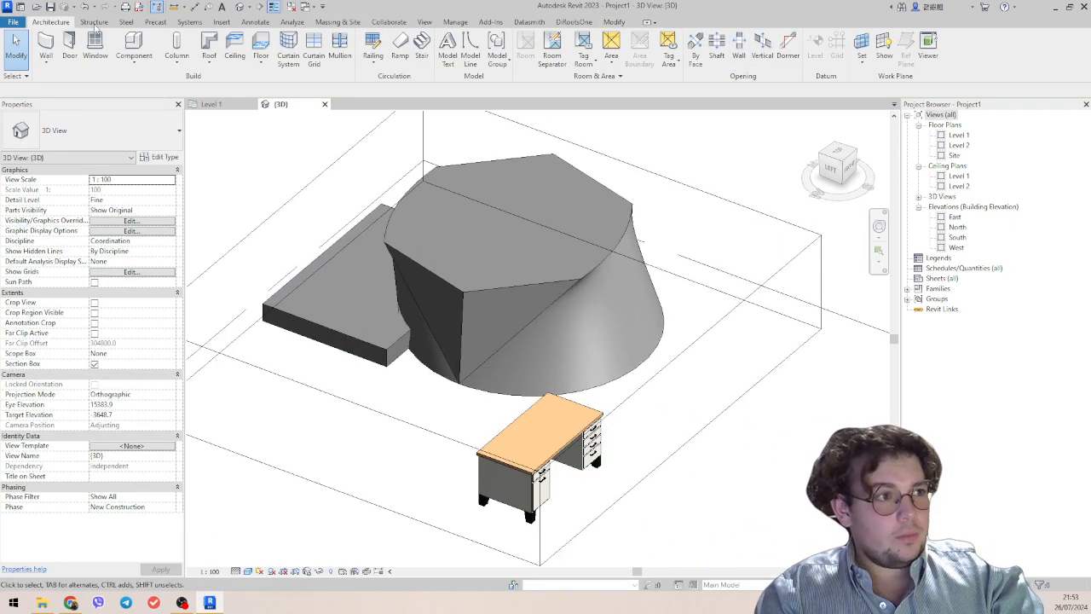
Place a slanted UC305x305x97 structural column from Level 1 to Level 2 between the furniture model and the desk.
{"action": "left_click", "coordinate": [178, 47]}
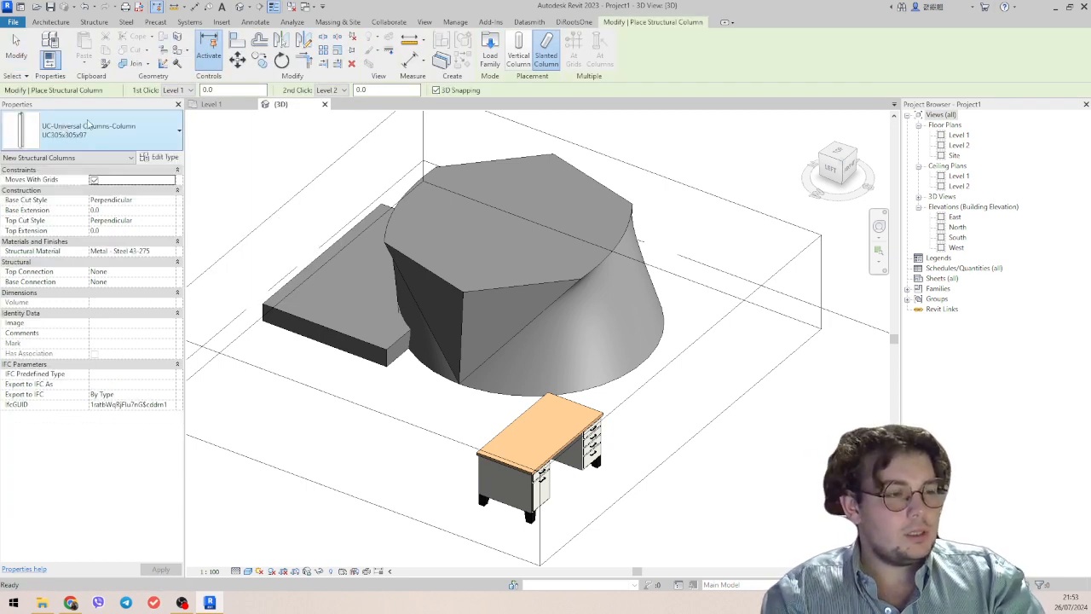
{"action": "left_click", "coordinate": [421, 416]}
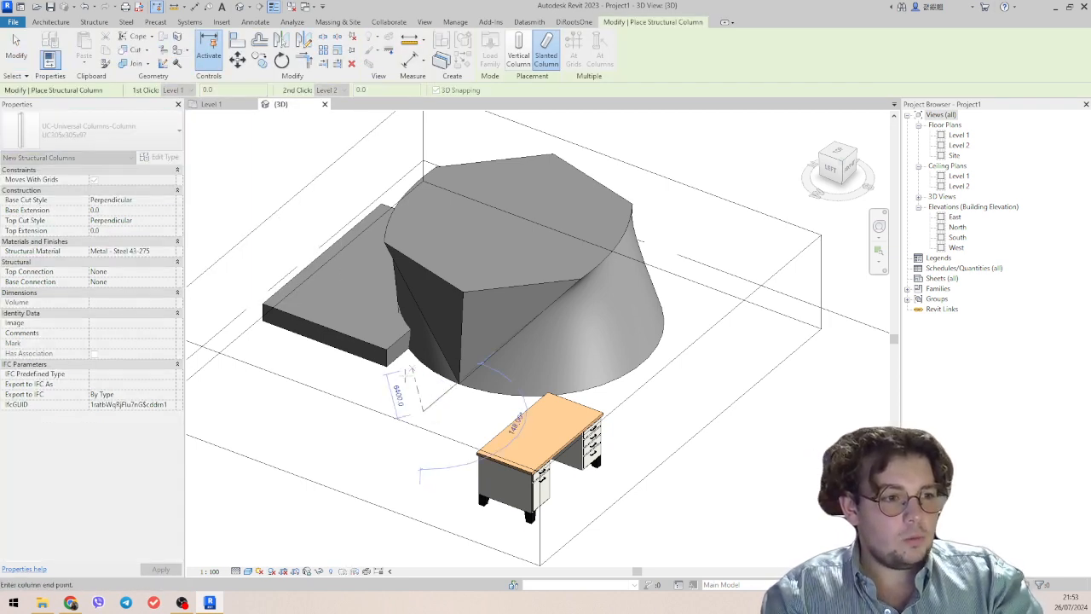
{"action": "left_click", "coordinate": [400, 211]}
{"action": "key", "text": "Escape"}
{"action": "key", "text": "Escape"}
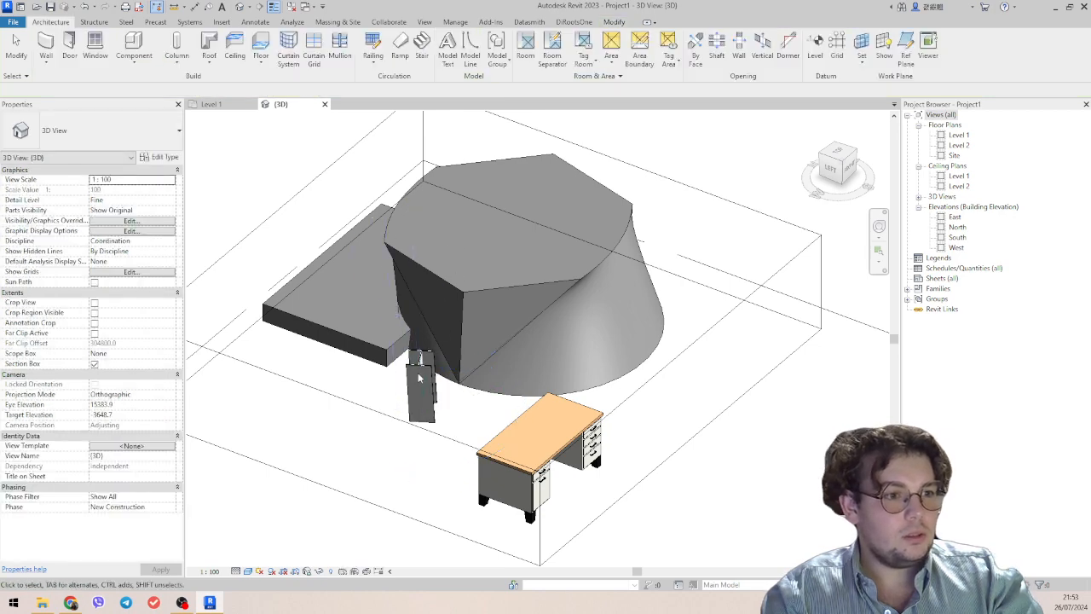
{"action": "left_click", "coordinate": [426, 383]}
{"action": "middle_click_drag", "start_coordinate": [428, 385], "coordinate": [601, 443], "text": "shift"}
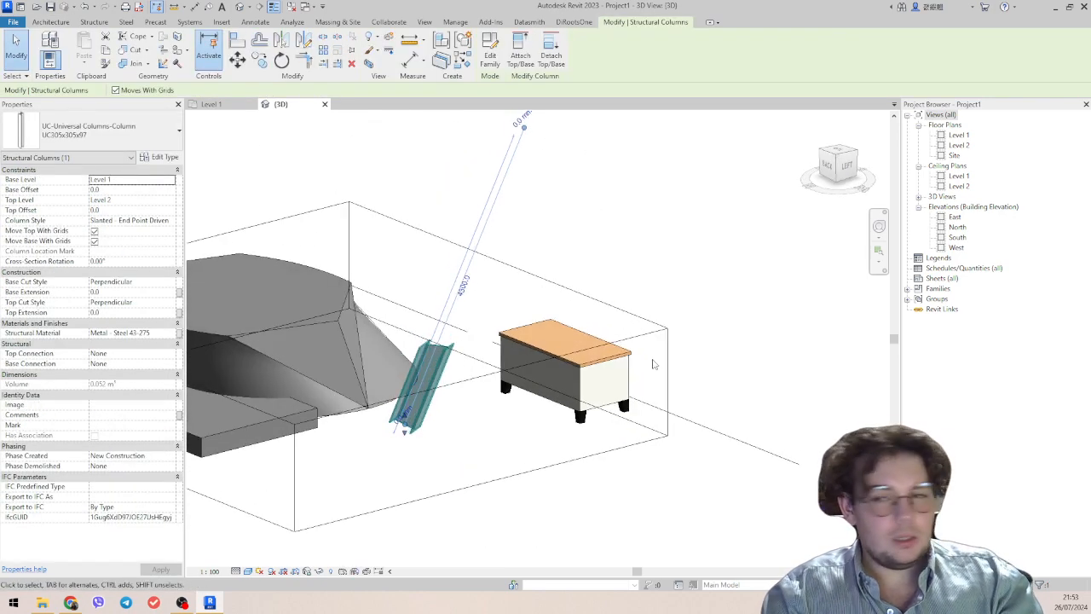
{"action": "left_click", "coordinate": [602, 454]}
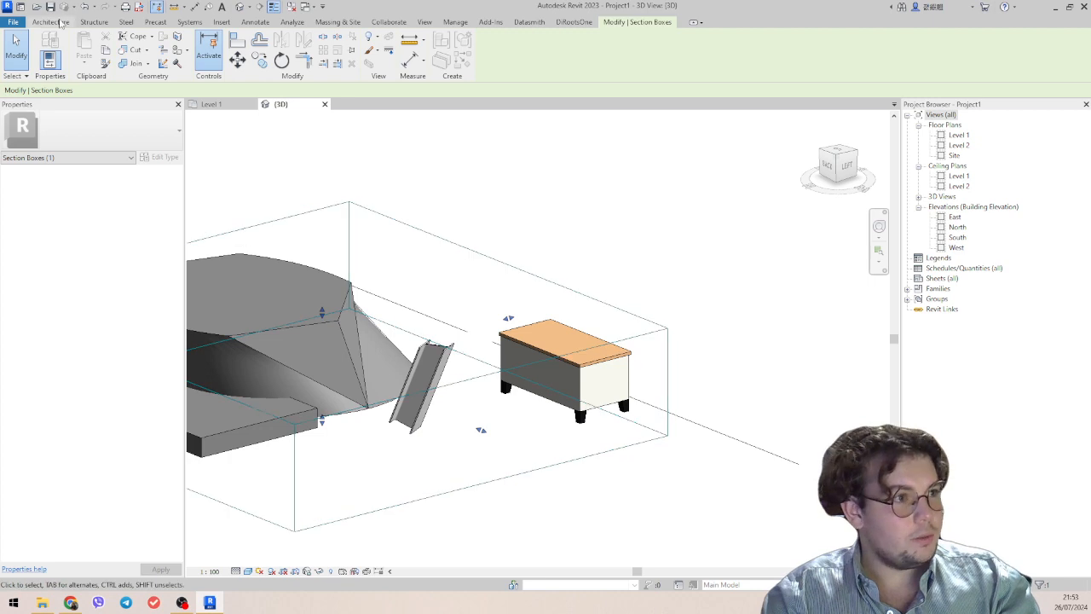
Place a UB305x165x40 beam about 2600 mm long on Level 1 beside the slanted column and the desk.
{"action": "left_click", "coordinate": [51, 21]}
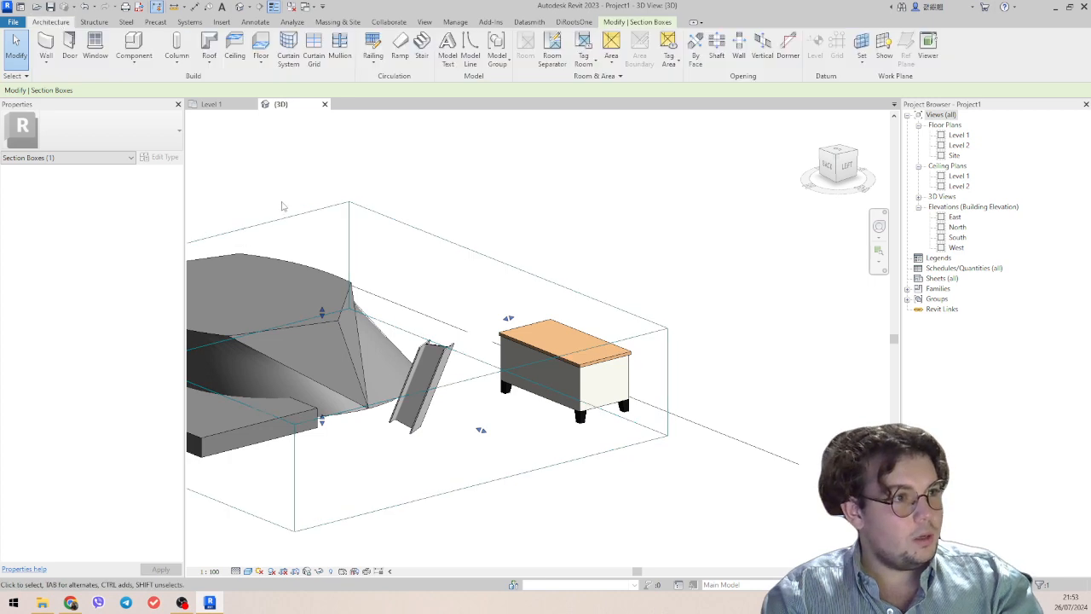
{"action": "left_click", "coordinate": [94, 21]}
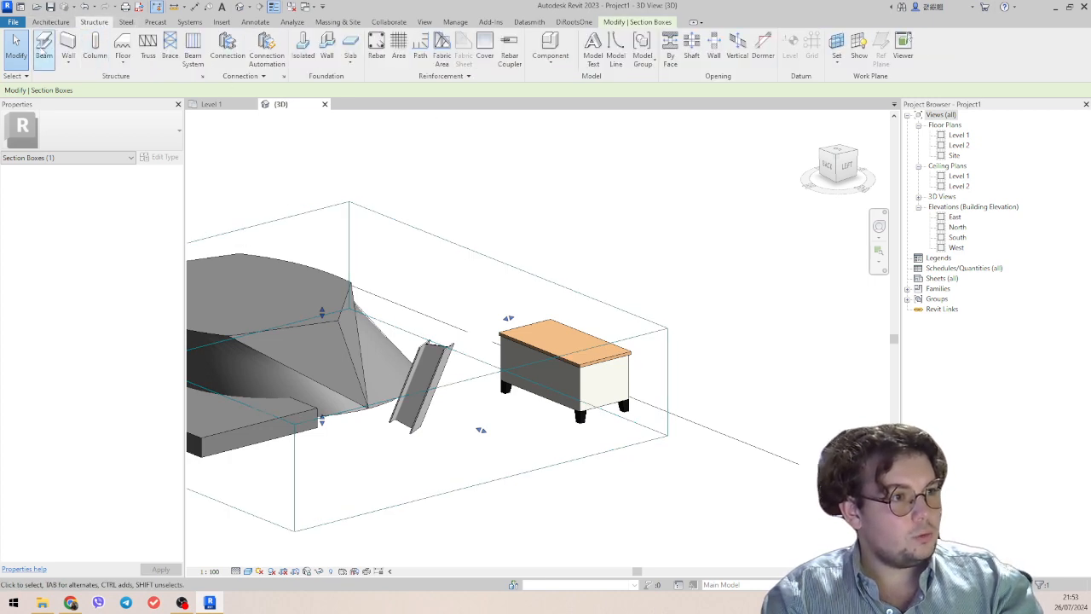
{"action": "left_click", "coordinate": [43, 50]}
{"action": "middle_click_drag", "start_coordinate": [435, 433], "coordinate": [546, 406]}
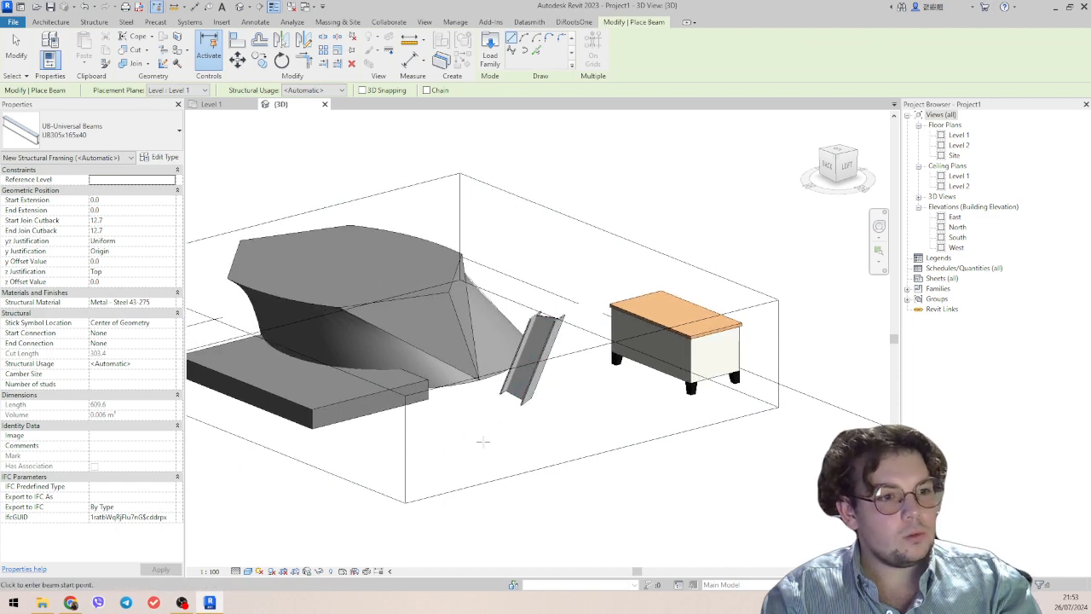
{"action": "left_click", "coordinate": [483, 441]}
{"action": "left_click", "coordinate": [645, 401]}
{"action": "key", "text": "Escape"}
{"action": "key", "text": "Escape"}
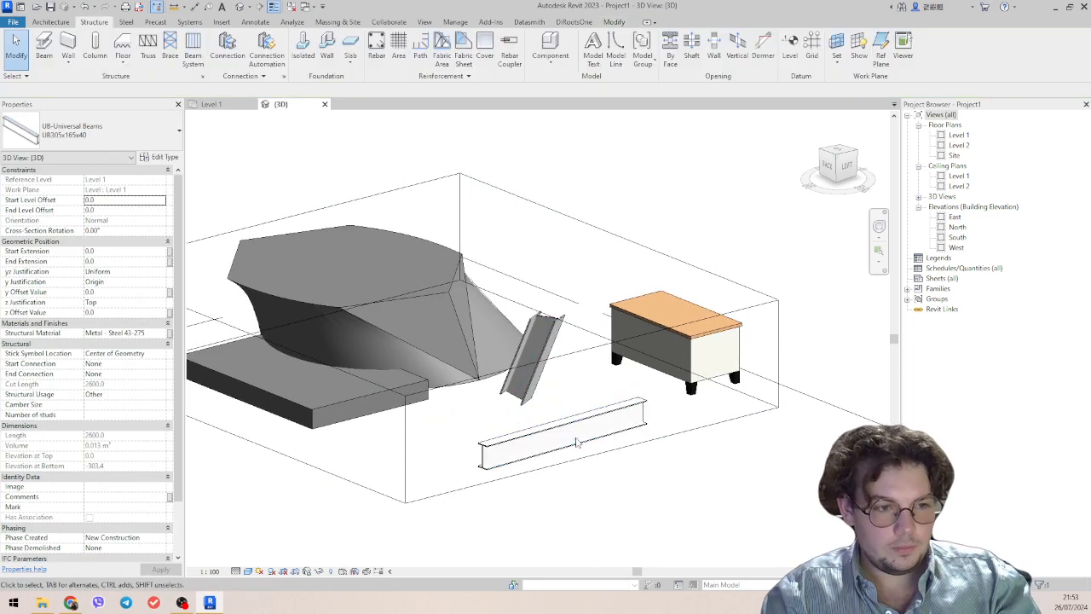
{"action": "middle_click_drag", "start_coordinate": [577, 443], "coordinate": [690, 444], "text": "shift"}
{"action": "left_click", "coordinate": [530, 447]}
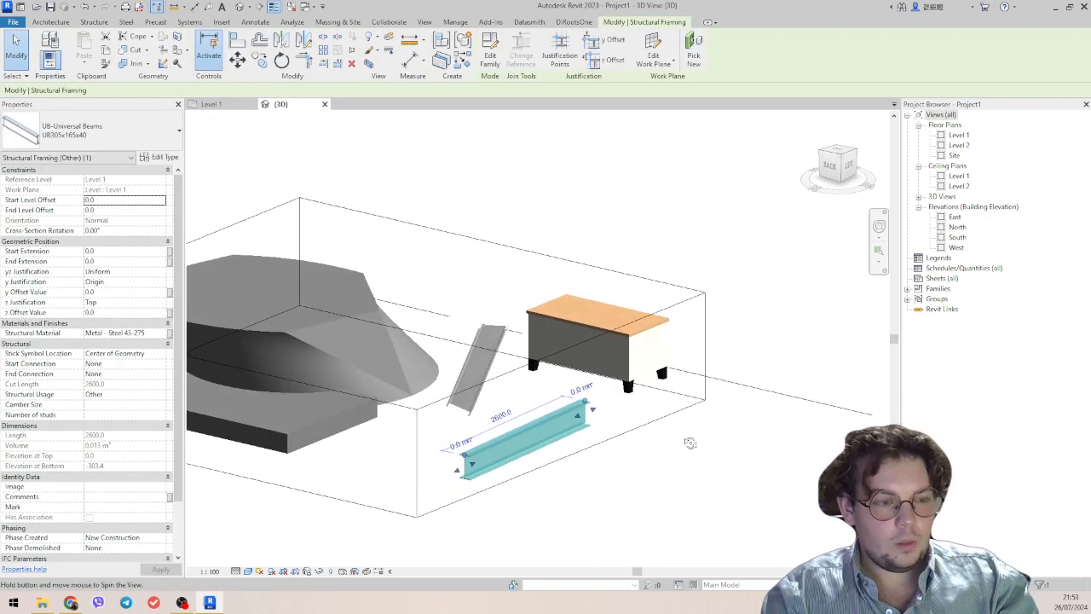
Turn off the section box in the 3D view.
{"action": "left_click", "coordinate": [615, 440]}
{"action": "scroll", "coordinate": [617, 440], "scroll_direction": "down", "scroll_amount": 2}
{"action": "middle_click_drag", "start_coordinate": [617, 441], "coordinate": [638, 459], "text": "shift"}
{"action": "left_click", "coordinate": [588, 255]}
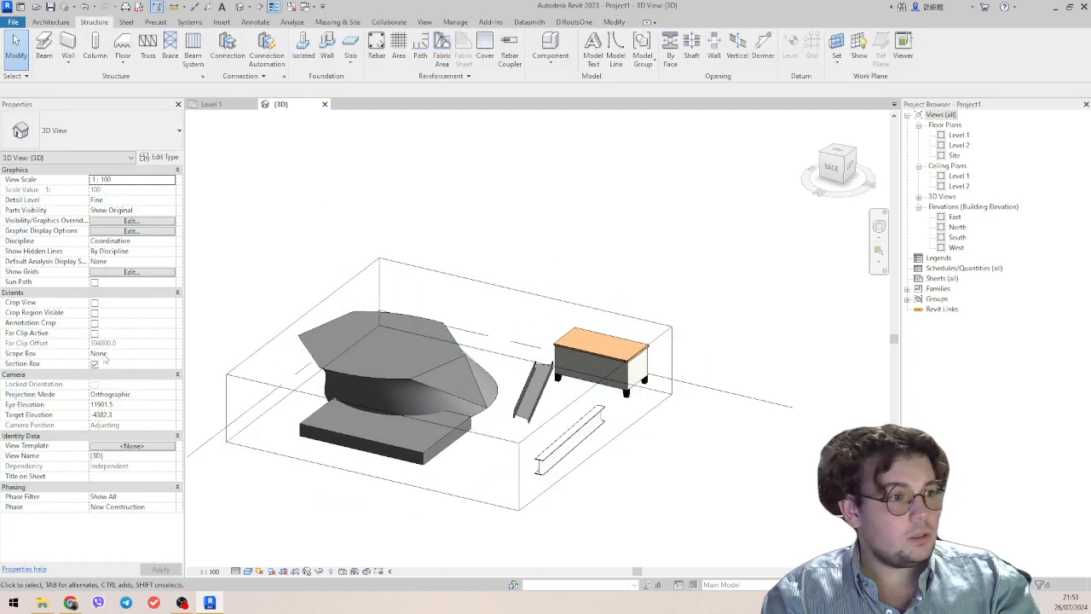
{"action": "left_click", "coordinate": [95, 364]}
{"action": "scroll", "coordinate": [670, 334], "scroll_direction": "down", "scroll_amount": 2}
{"action": "middle_click_drag", "start_coordinate": [670, 333], "coordinate": [573, 341], "text": "shift"}
{"action": "scroll", "coordinate": [562, 411], "scroll_direction": "up", "scroll_amount": 2}
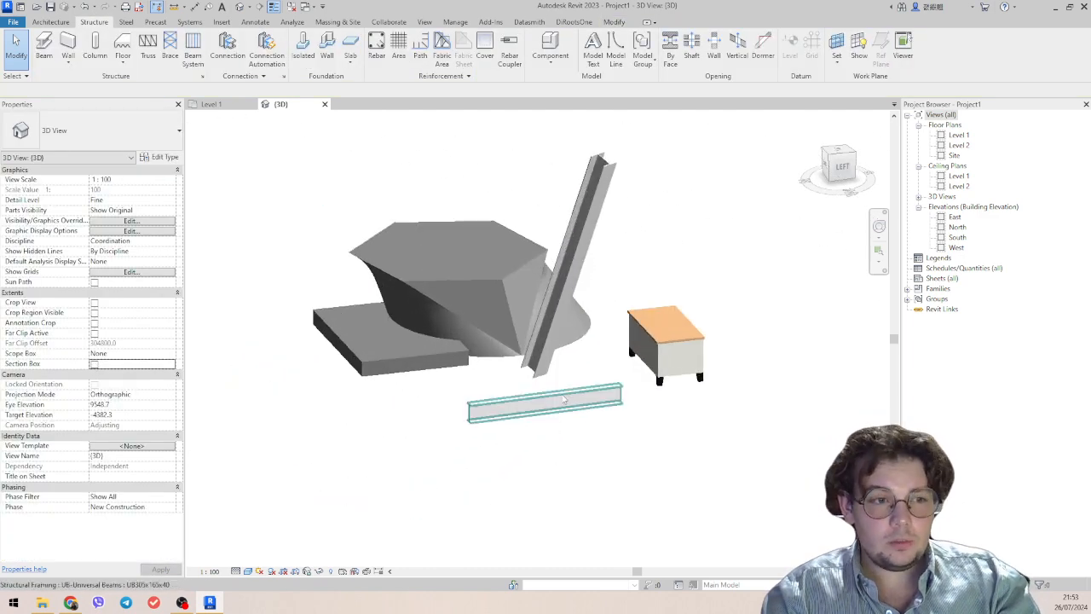
Examine the slanted column's properties and the structural and architectural column options.
{"action": "left_click", "coordinate": [559, 333]}
{"action": "left_click", "coordinate": [59, 24]}
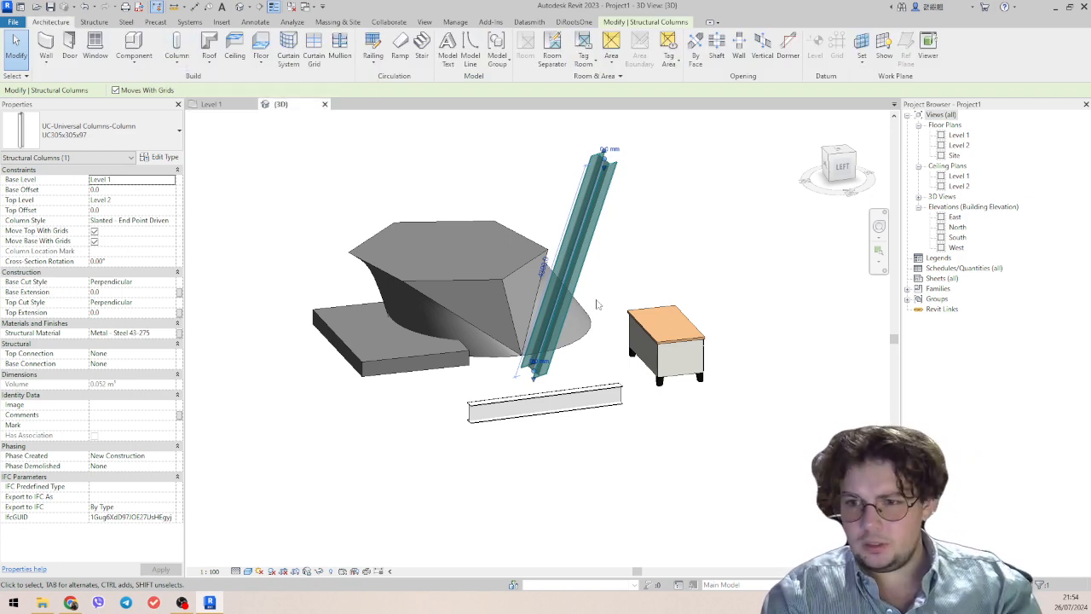
{"action": "middle_click_drag", "start_coordinate": [602, 245], "coordinate": [522, 264]}
{"action": "left_click", "coordinate": [177, 56]}
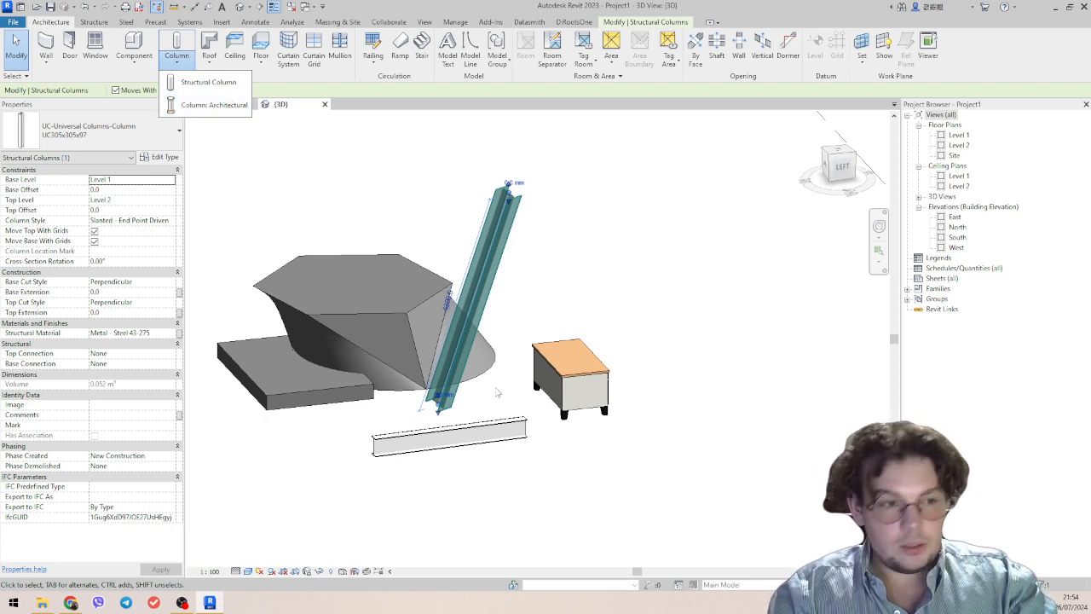
{"action": "left_click", "coordinate": [493, 437]}
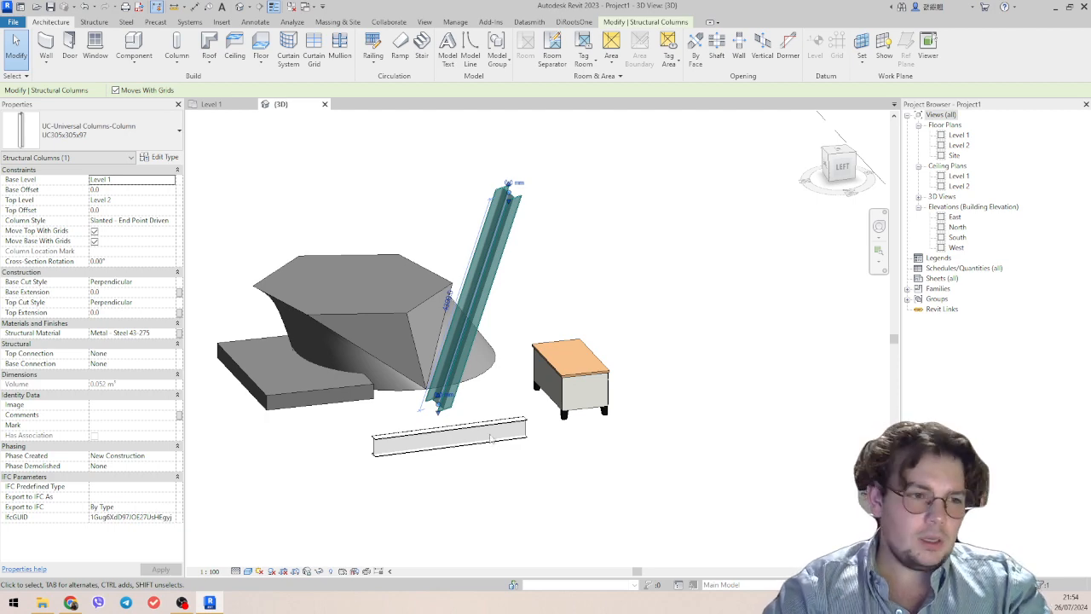
{"action": "left_click", "coordinate": [483, 437]}
Move the slanted column's top end so it stands upright, about 160 mm below Level 2, using the left and back views.
{"action": "middle_click_drag", "start_coordinate": [529, 471], "coordinate": [599, 503]}
{"action": "left_click", "coordinate": [538, 424]}
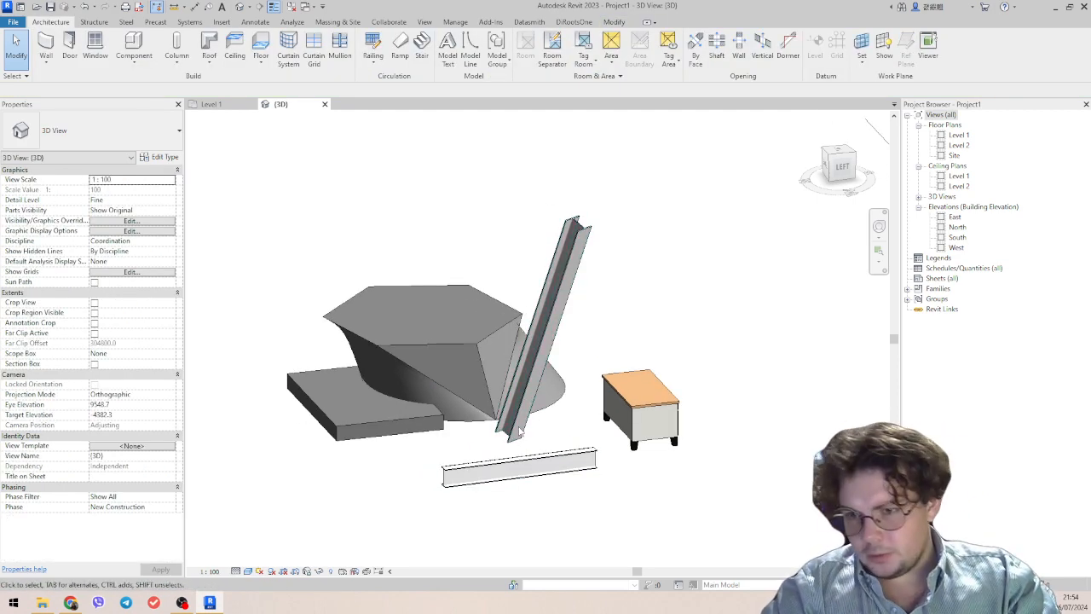
{"action": "left_click", "coordinate": [517, 431]}
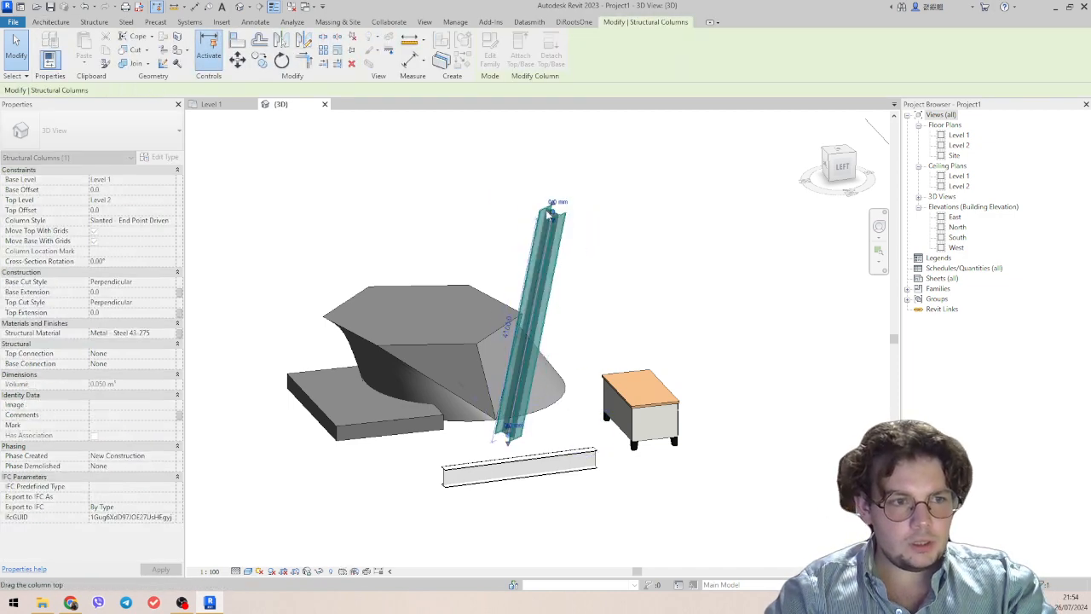
{"action": "left_click", "coordinate": [843, 169]}
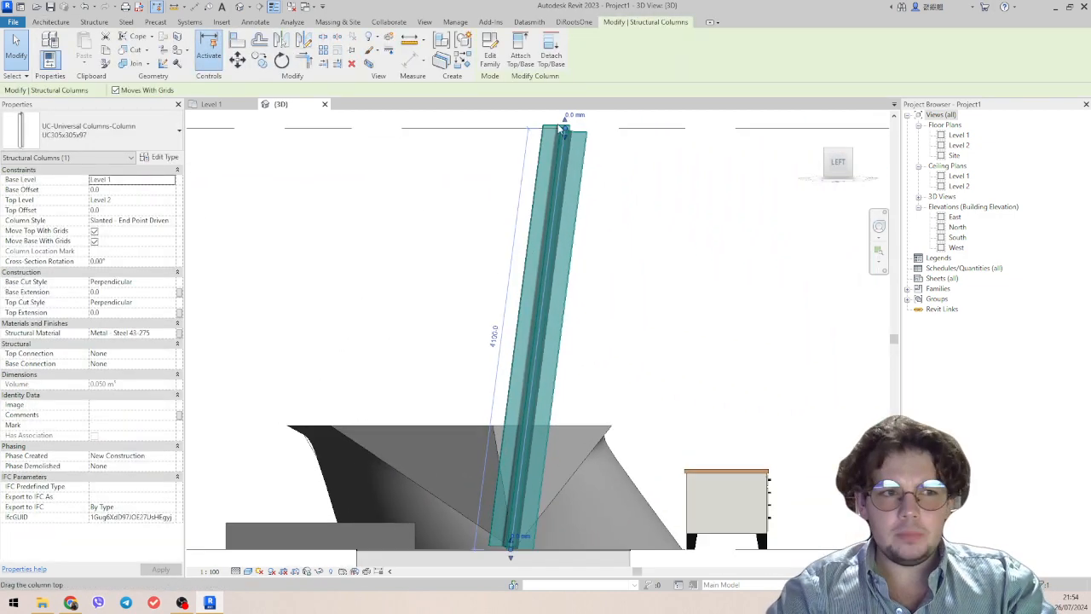
{"action": "left_click_drag", "start_coordinate": [560, 128], "coordinate": [510, 141]}
{"action": "left_click", "coordinate": [828, 176]}
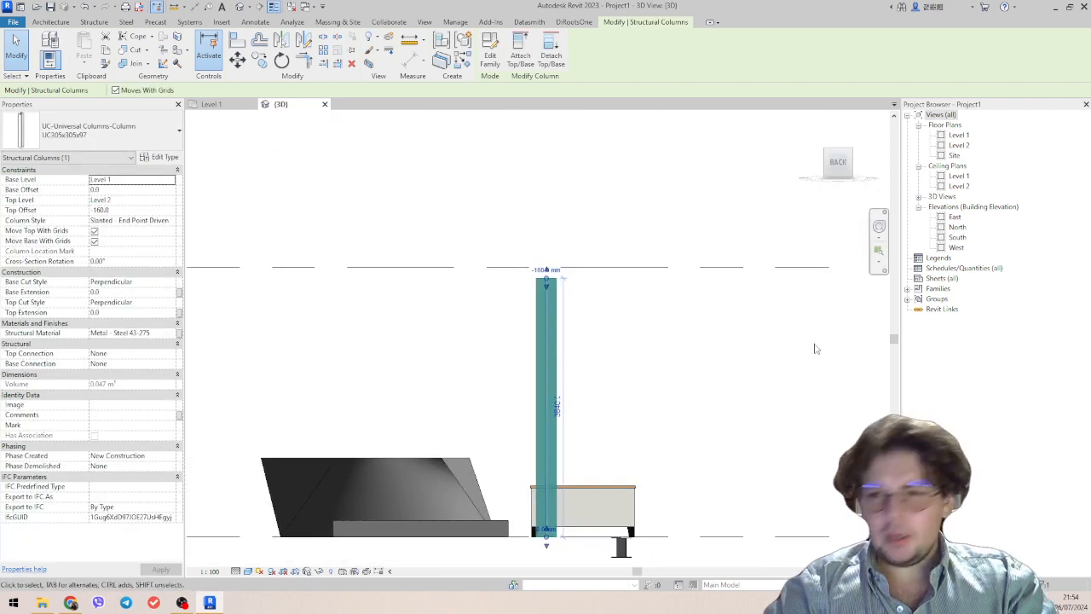
Try different positions for the column's top end in the back view, leaving it upright and lower beneath Level 2.
{"action": "left_click_drag", "start_coordinate": [547, 276], "coordinate": [642, 291]}
{"action": "scroll", "coordinate": [642, 290], "scroll_direction": "down", "scroll_amount": 4}
{"action": "middle_click_drag", "start_coordinate": [641, 291], "coordinate": [583, 164]}
{"action": "scroll", "coordinate": [583, 164], "scroll_direction": "up", "scroll_amount": 3}
{"action": "left_click_drag", "start_coordinate": [580, 148], "coordinate": [497, 183]}
{"action": "left_click", "coordinate": [605, 355]}
{"action": "middle_click_drag", "start_coordinate": [620, 393], "coordinate": [653, 272]}
{"action": "scroll", "coordinate": [622, 290], "scroll_direction": "down", "scroll_amount": 3}
{"action": "middle_click_drag", "start_coordinate": [516, 341], "coordinate": [446, 411]}
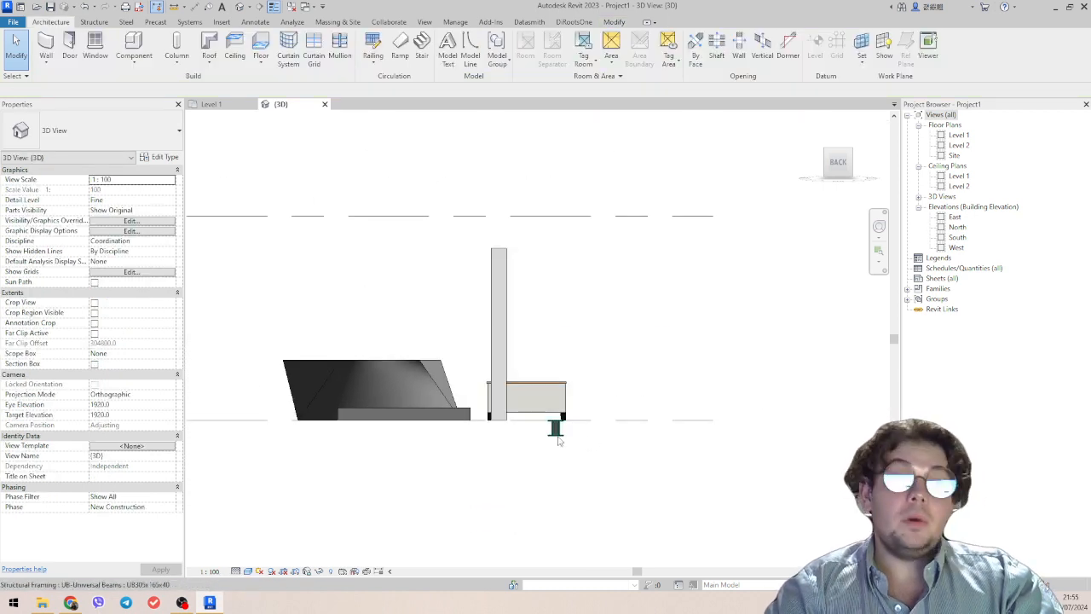
Raise the column's top end to the Level 2 line in the back view.
{"action": "left_click", "coordinate": [557, 433]}
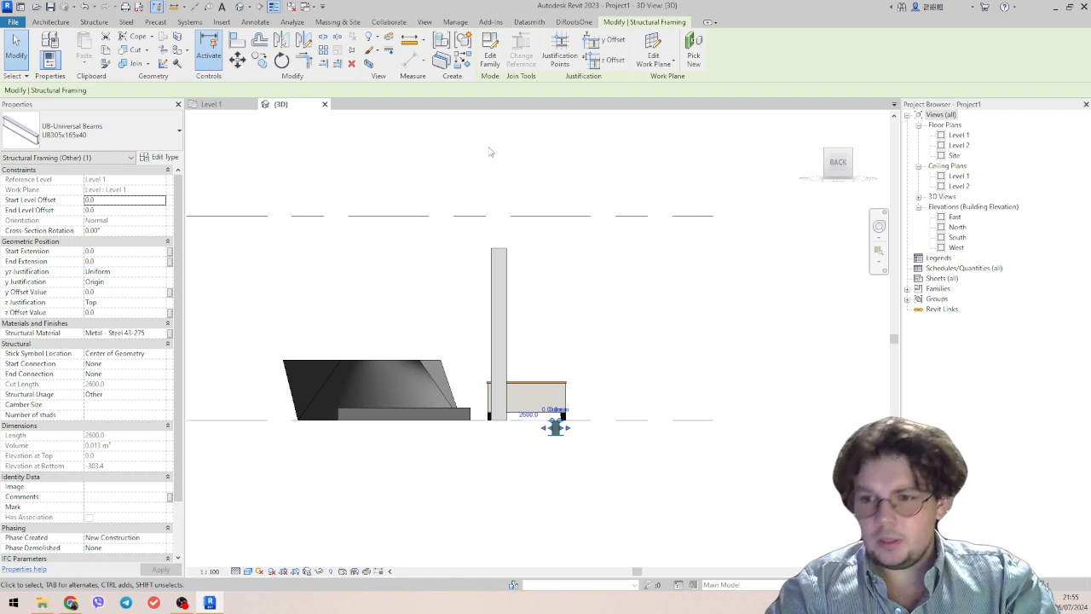
{"action": "left_click", "coordinate": [501, 260]}
{"action": "left_click_drag", "start_coordinate": [500, 253], "coordinate": [499, 217]}
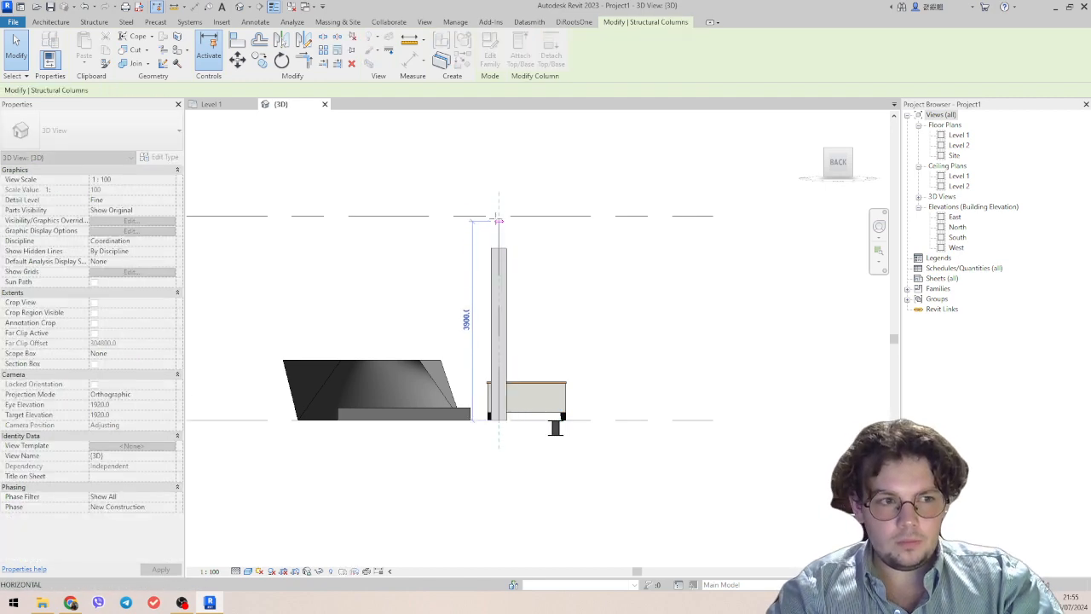
{"action": "left_click", "coordinate": [606, 267]}
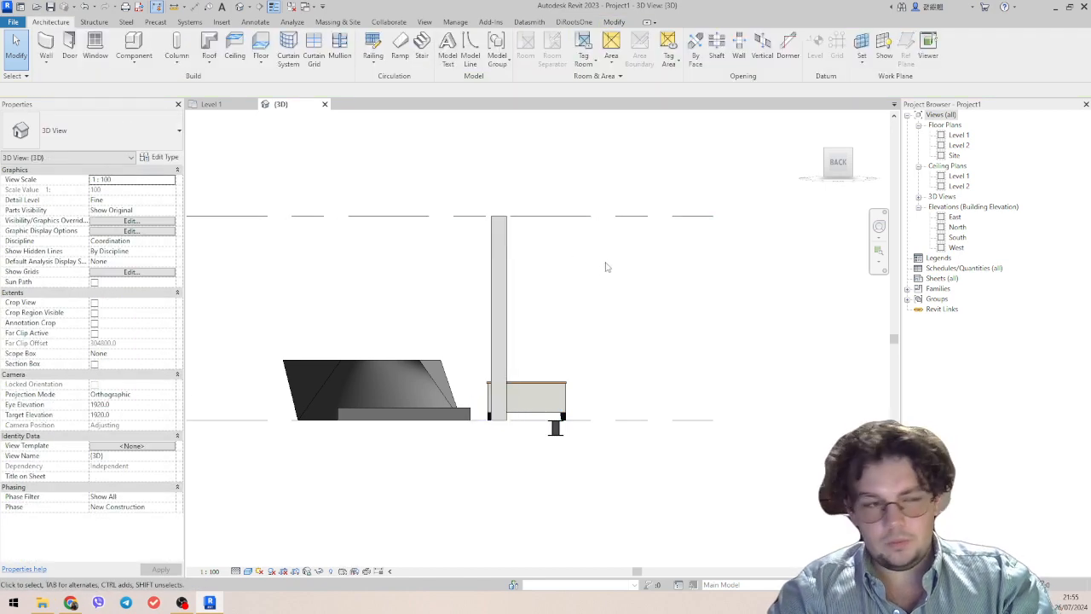
Set the elevation of Level 2 to 3000 mm.
{"action": "left_click", "coordinate": [501, 242]}
{"action": "scroll", "coordinate": [599, 276], "scroll_direction": "down", "scroll_amount": 2}
{"action": "middle_click_drag", "start_coordinate": [596, 276], "coordinate": [599, 336]}
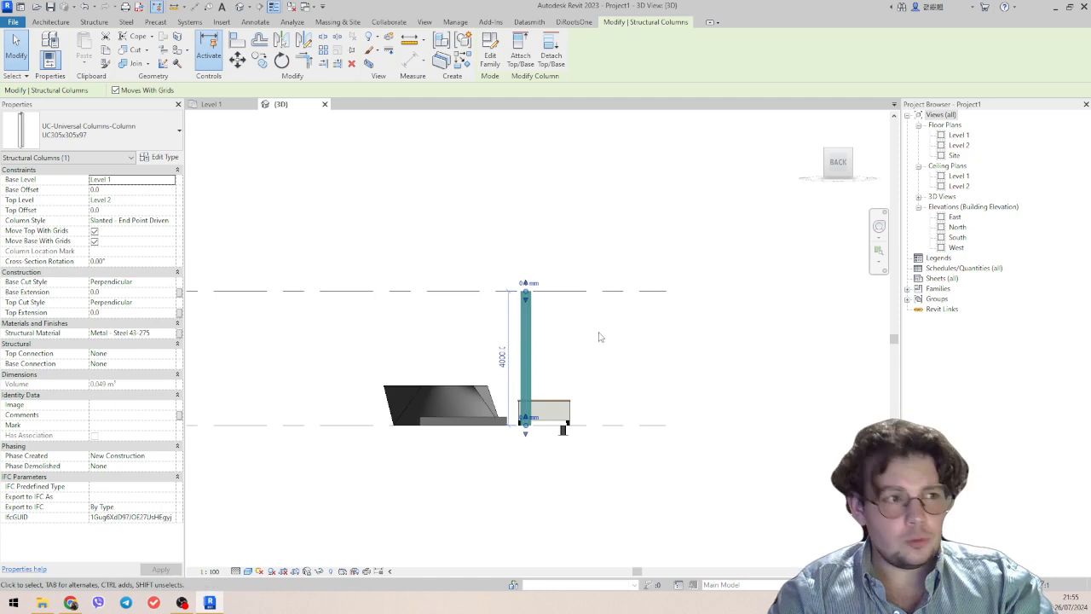
{"action": "left_click", "coordinate": [50, 22]}
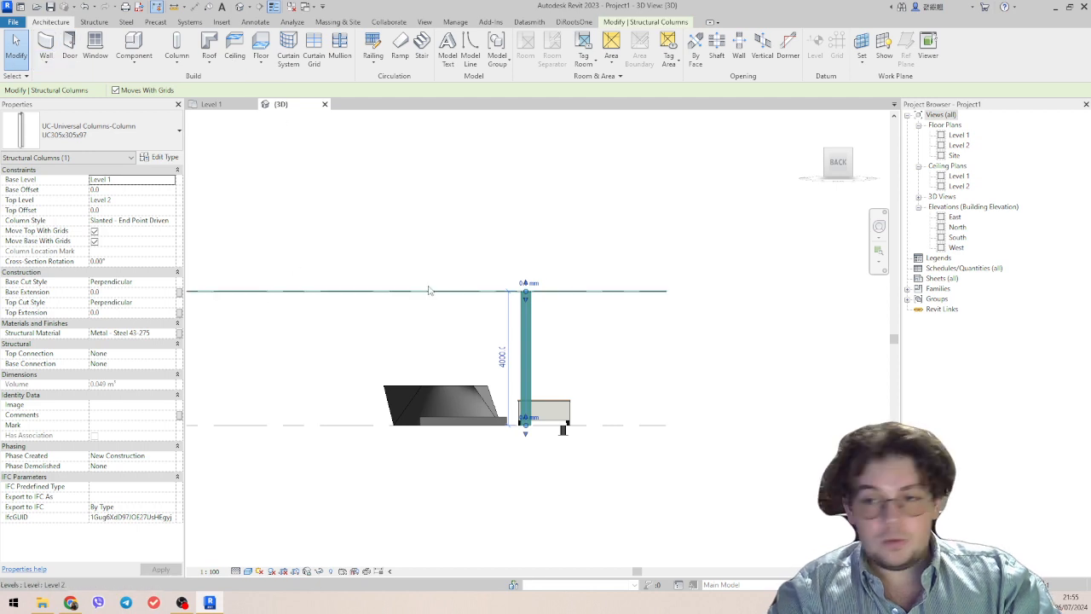
{"action": "middle_click_drag", "start_coordinate": [397, 240], "coordinate": [371, 241]}
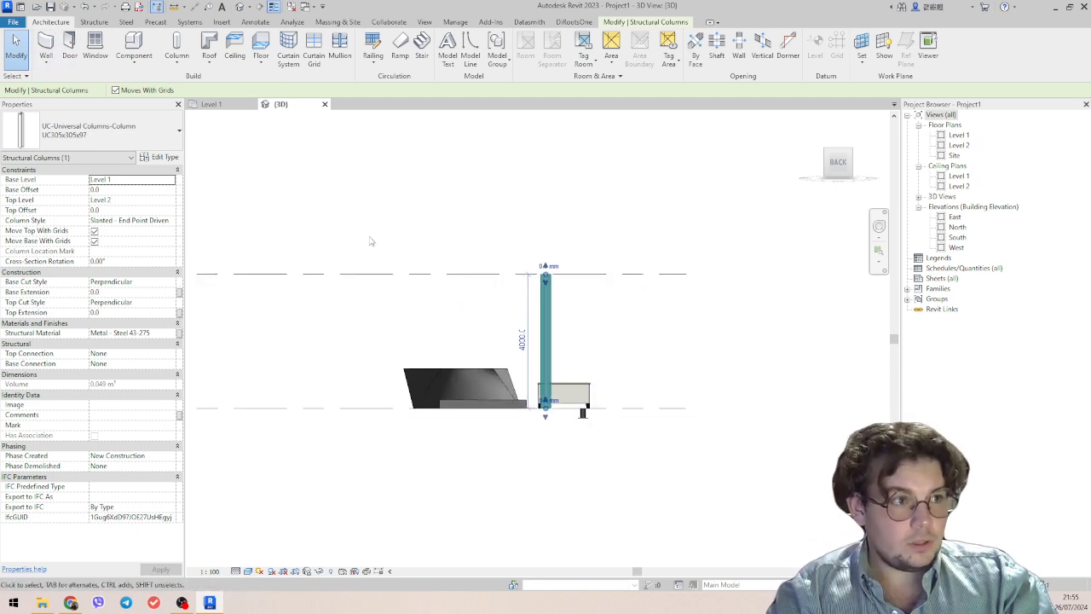
{"action": "scroll", "coordinate": [507, 260], "scroll_direction": "down", "scroll_amount": 2}
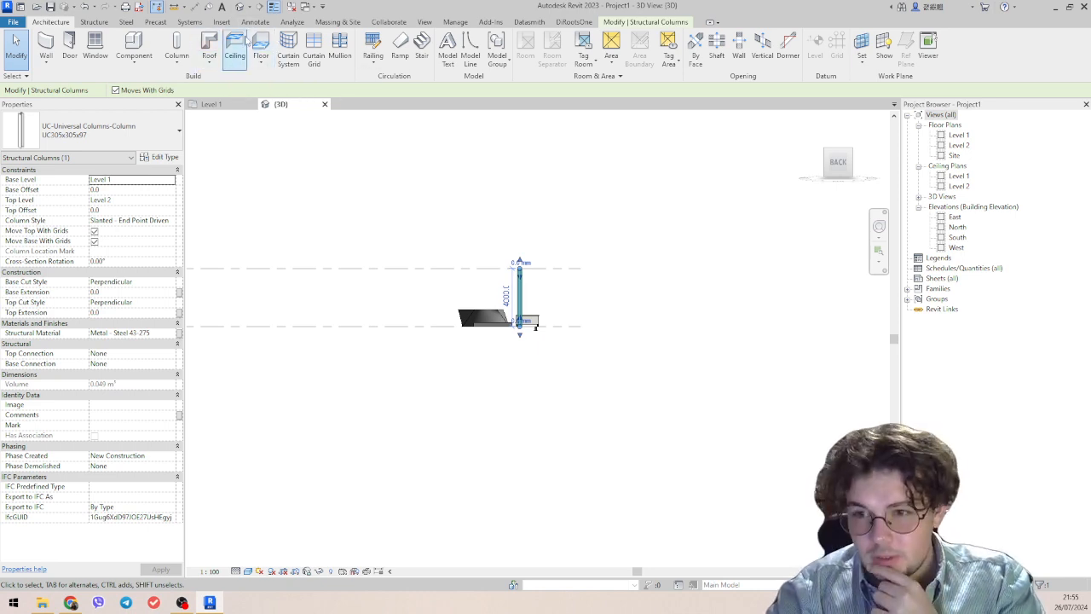
{"action": "middle_click_drag", "start_coordinate": [424, 305], "coordinate": [682, 268]}
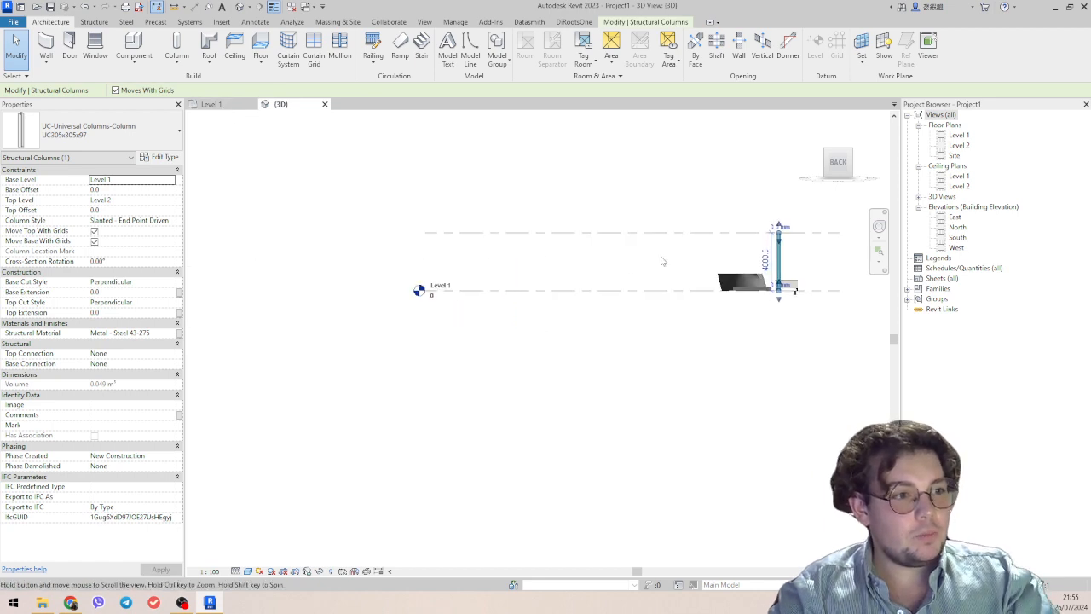
{"action": "left_click", "coordinate": [537, 241]}
{"action": "left_click", "coordinate": [438, 239]}
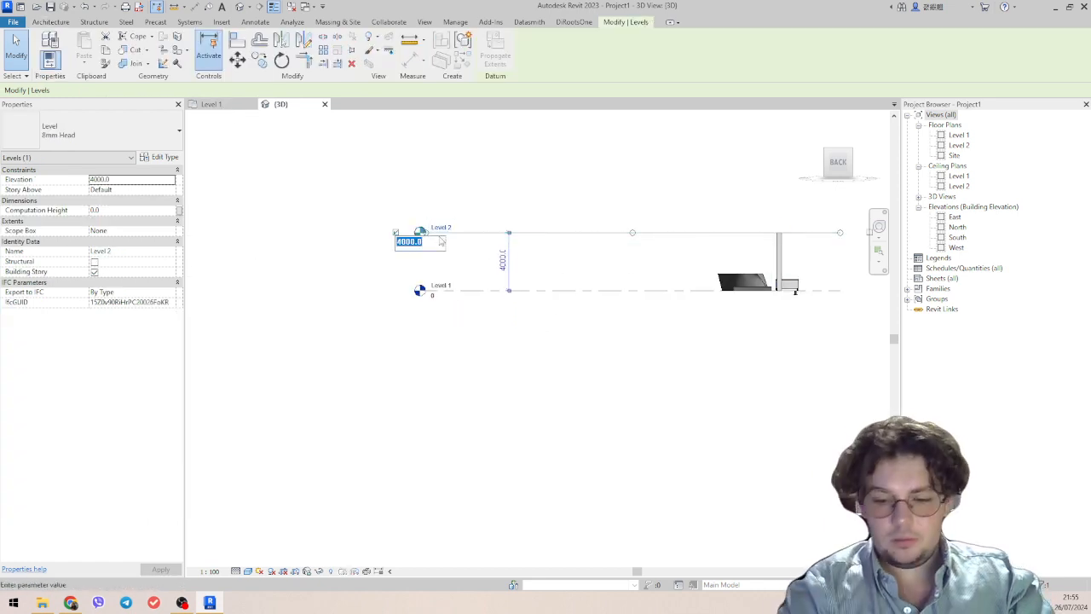
{"action": "type", "text": "3000"}
{"action": "key", "text": "Return"}
{"action": "left_click", "coordinate": [494, 309]}
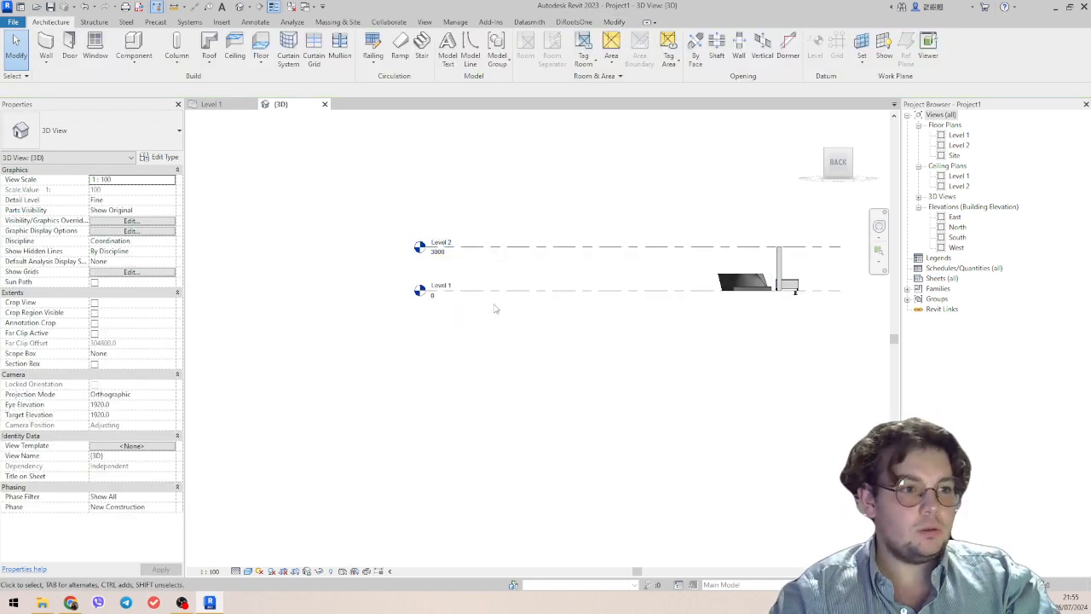
Open the Level 1 floor plan and delete all the furniture, column and beam elements from it.
{"action": "middle_click_drag", "start_coordinate": [500, 284], "coordinate": [468, 294]}
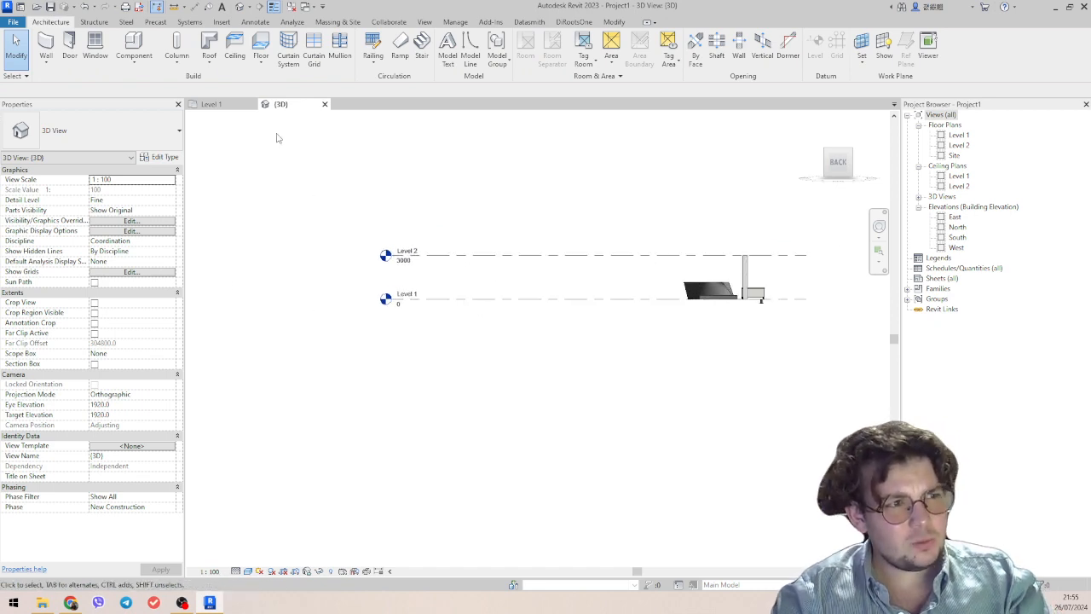
{"action": "middle_click_drag", "start_coordinate": [537, 196], "coordinate": [429, 200]}
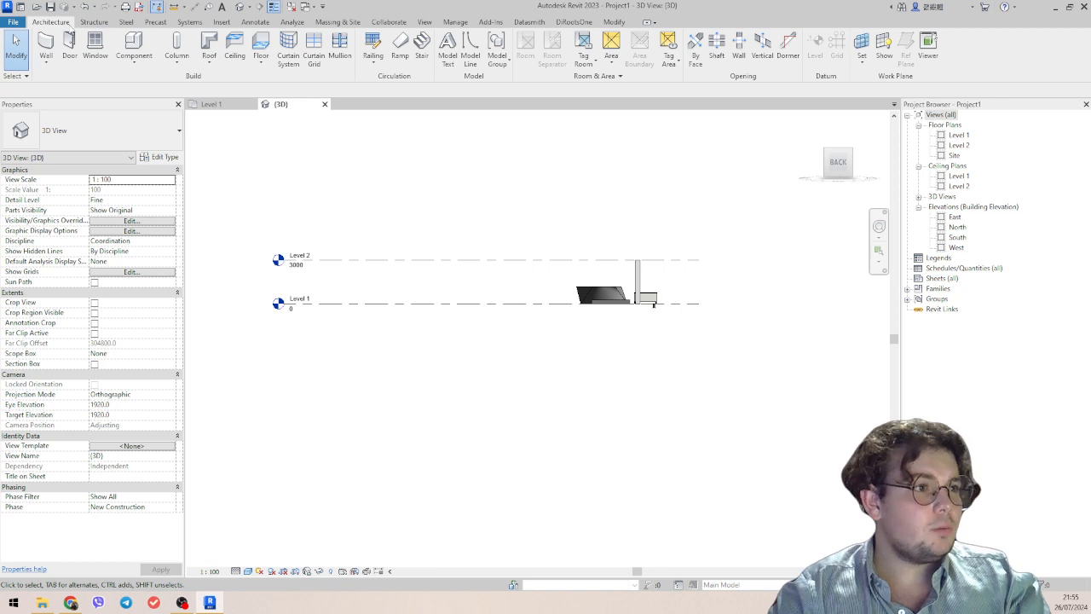
{"action": "left_click", "coordinate": [232, 111]}
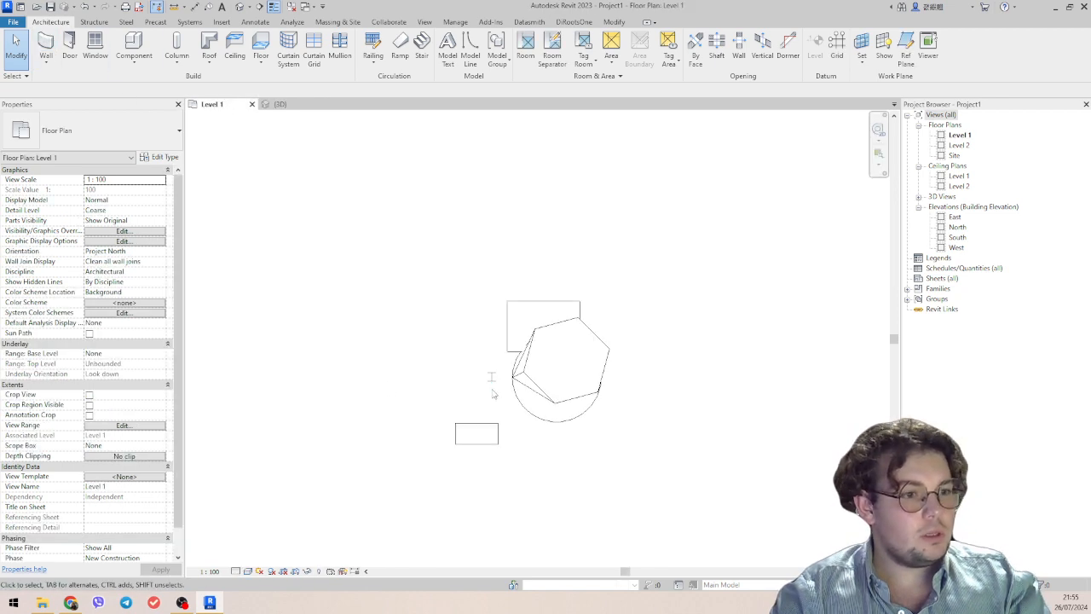
{"action": "left_click_drag", "start_coordinate": [354, 238], "coordinate": [728, 517]}
{"action": "key", "text": "Delete"}
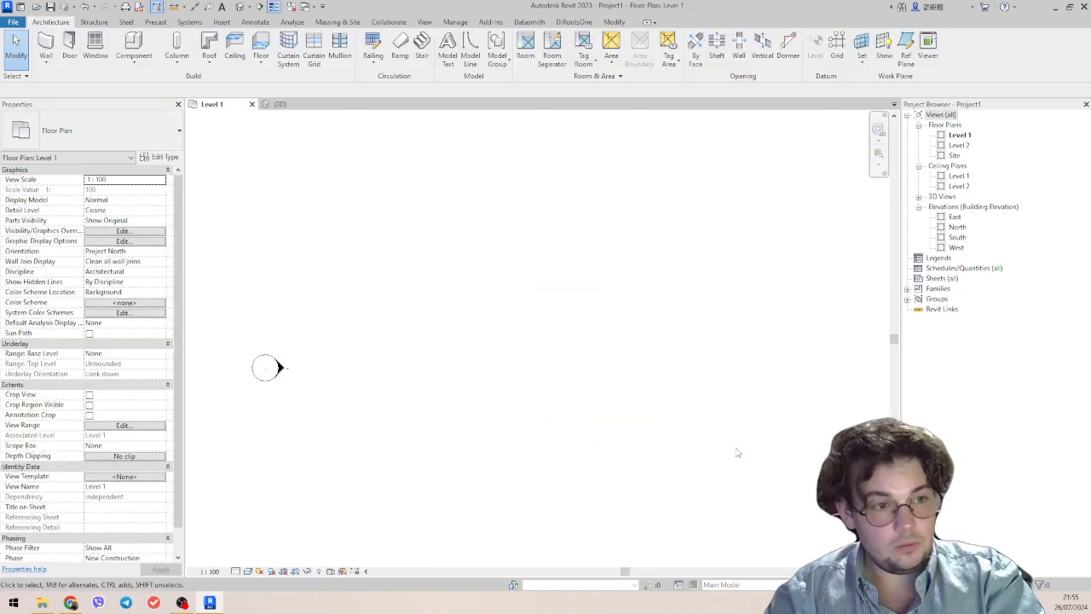
Draw a rectangle of Generic - 200mm walls between the elevation markers, constrained from Level 1 up to Level 2.
{"action": "scroll", "coordinate": [737, 452], "scroll_direction": "down", "scroll_amount": 6}
{"action": "middle_click_drag", "start_coordinate": [737, 453], "coordinate": [575, 334]}
{"action": "scroll", "coordinate": [672, 383], "scroll_direction": "up", "scroll_amount": 2}
{"action": "left_click", "coordinate": [46, 44]}
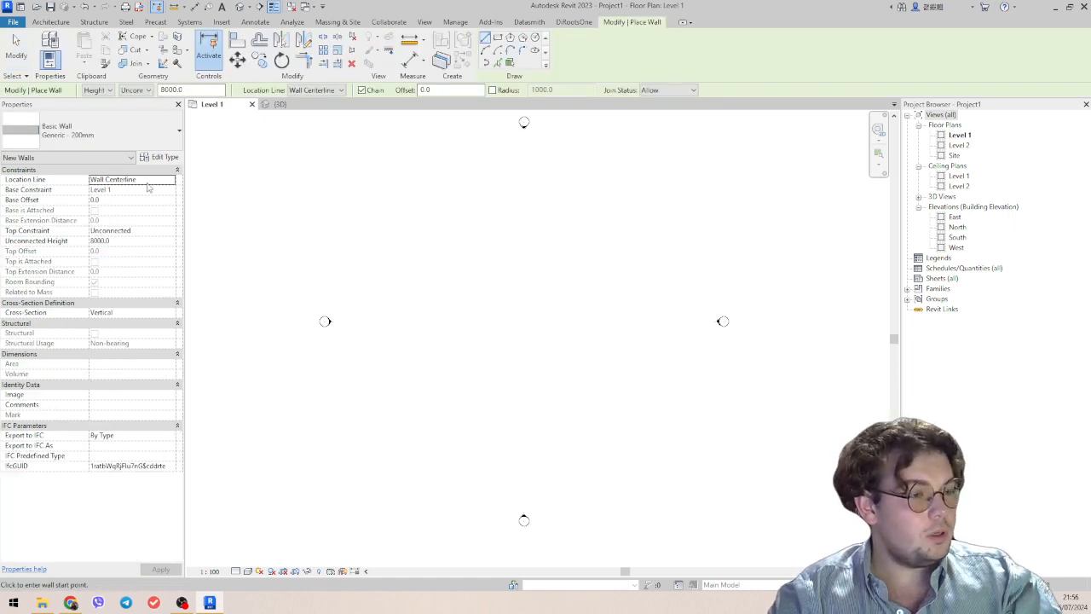
{"action": "left_click", "coordinate": [137, 230]}
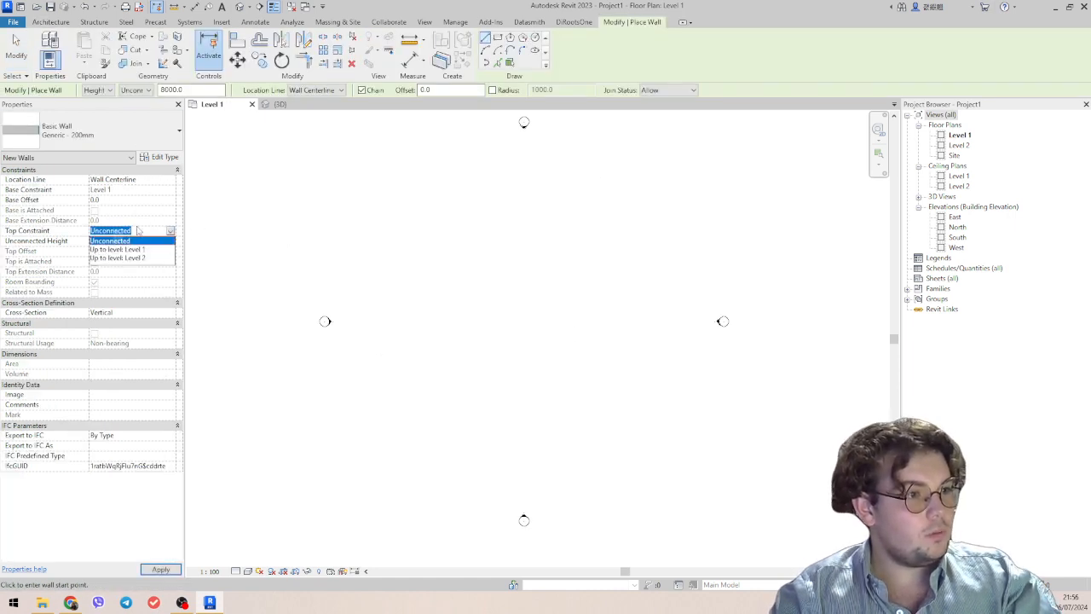
{"action": "left_click", "coordinate": [129, 257]}
{"action": "scroll", "coordinate": [291, 277], "scroll_direction": "down", "scroll_amount": 1}
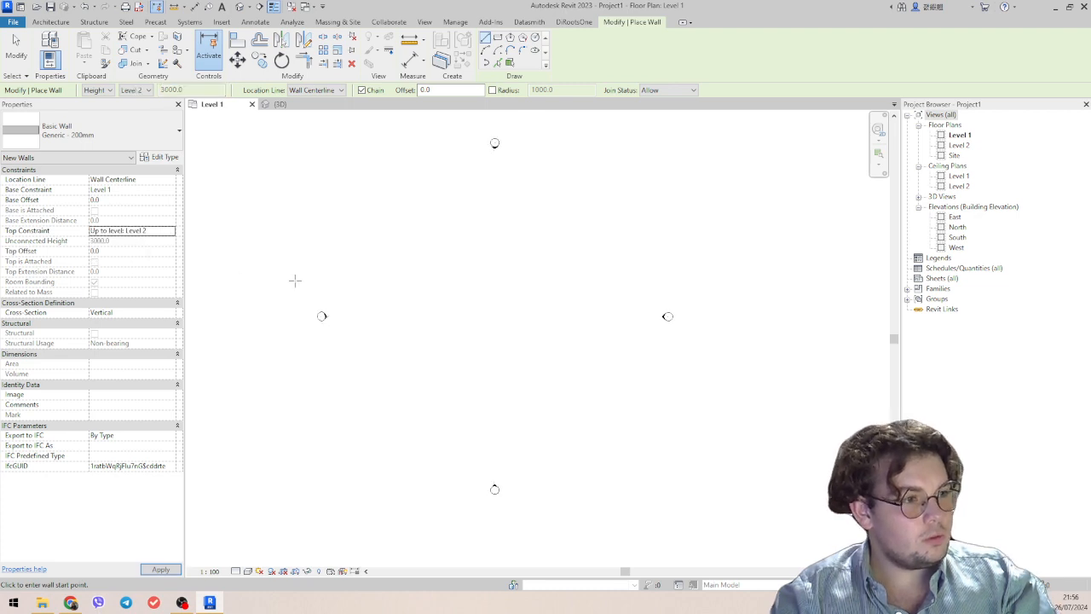
{"action": "middle_click_drag", "start_coordinate": [458, 343], "coordinate": [395, 352]}
{"action": "scroll", "coordinate": [395, 352], "scroll_direction": "up", "scroll_amount": 1}
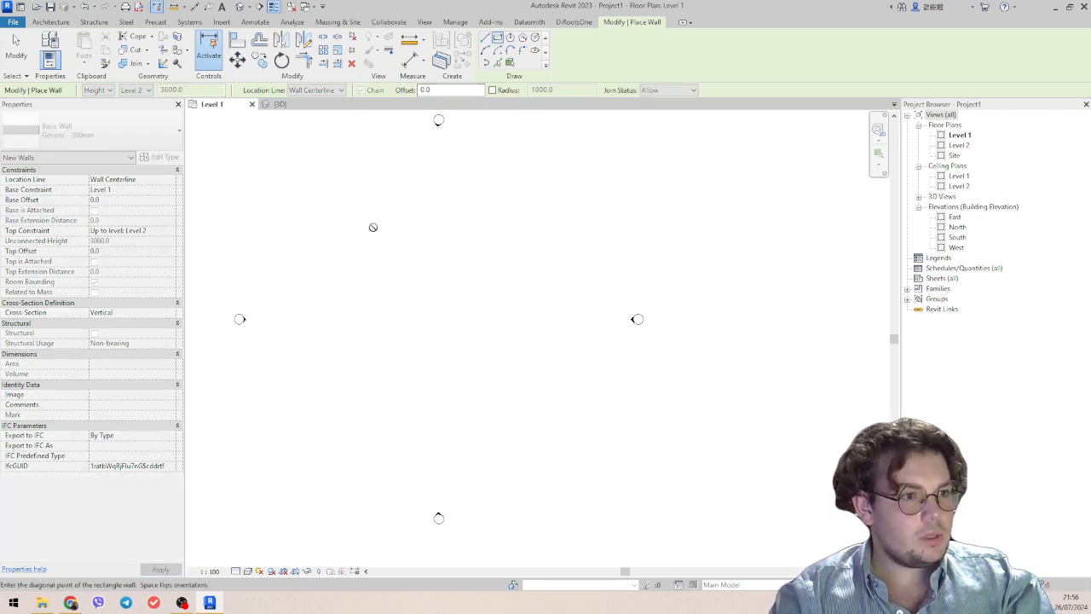
{"action": "left_click", "coordinate": [372, 227]}
{"action": "left_click", "coordinate": [519, 347]}
{"action": "key", "text": "Escape"}
{"action": "key", "text": "Escape"}
{"action": "scroll", "coordinate": [469, 400], "scroll_direction": "down", "scroll_amount": 2}
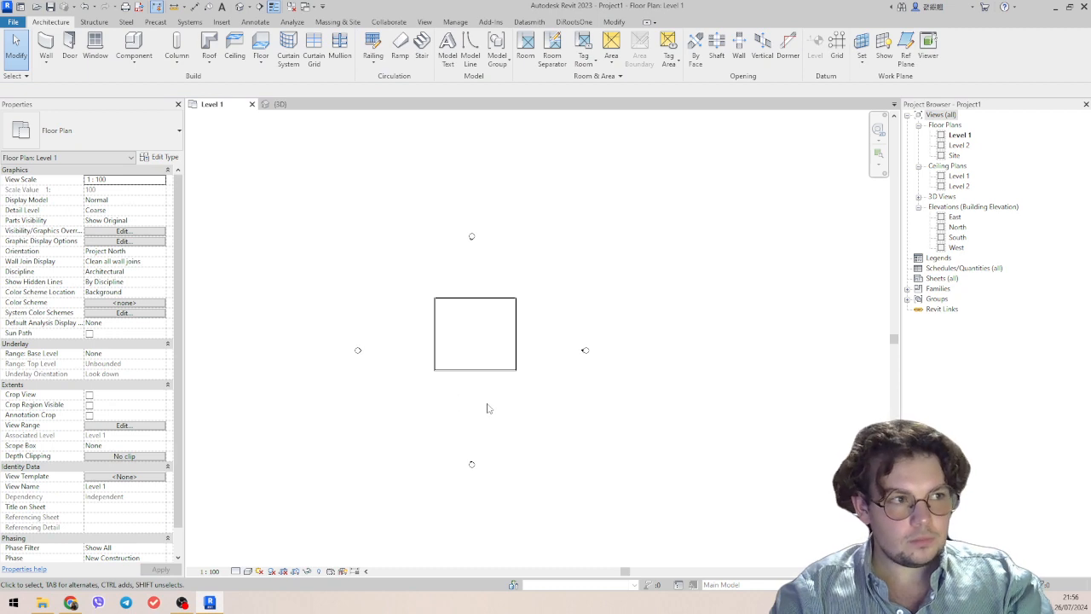
{"action": "left_click", "coordinate": [209, 63]}
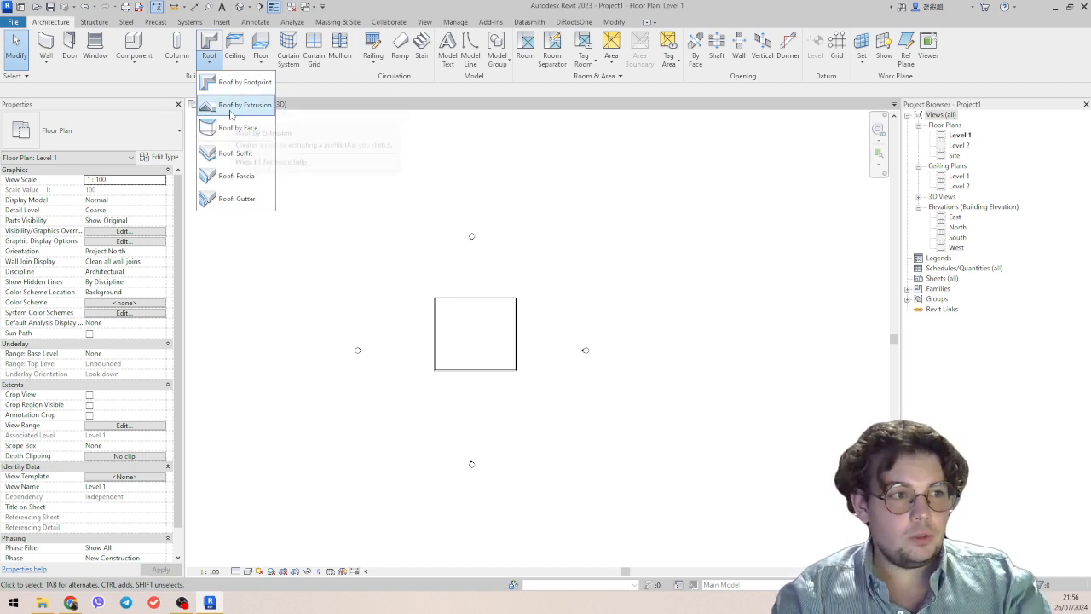
{"action": "scroll", "coordinate": [484, 381], "scroll_direction": "down", "scroll_amount": 2}
{"action": "scroll", "coordinate": [482, 377], "scroll_direction": "up", "scroll_amount": 2}
{"action": "left_click", "coordinate": [393, 185]}
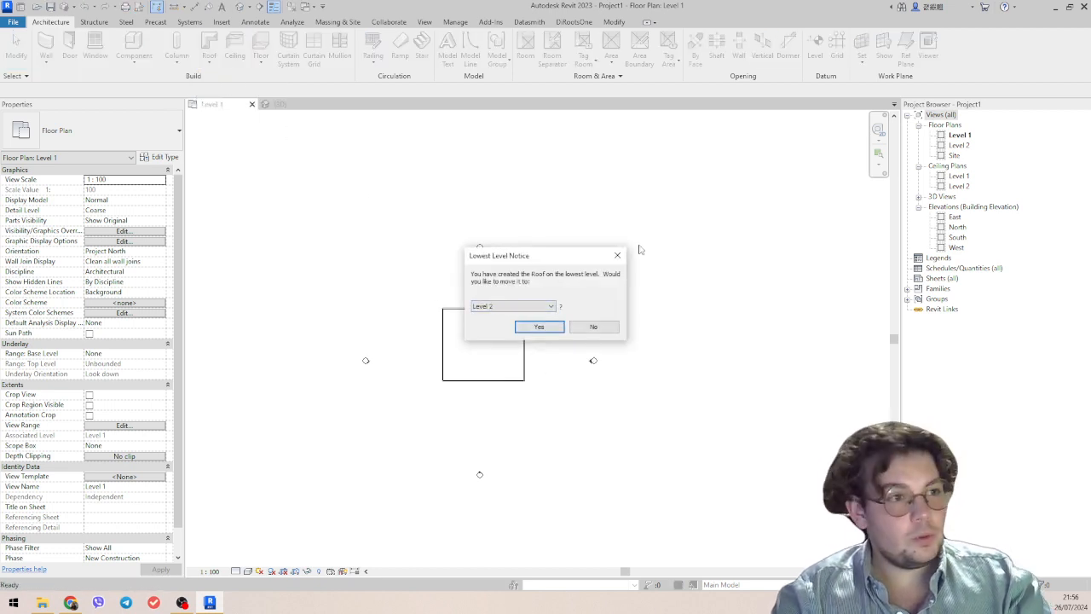
{"action": "left_click", "coordinate": [594, 326]}
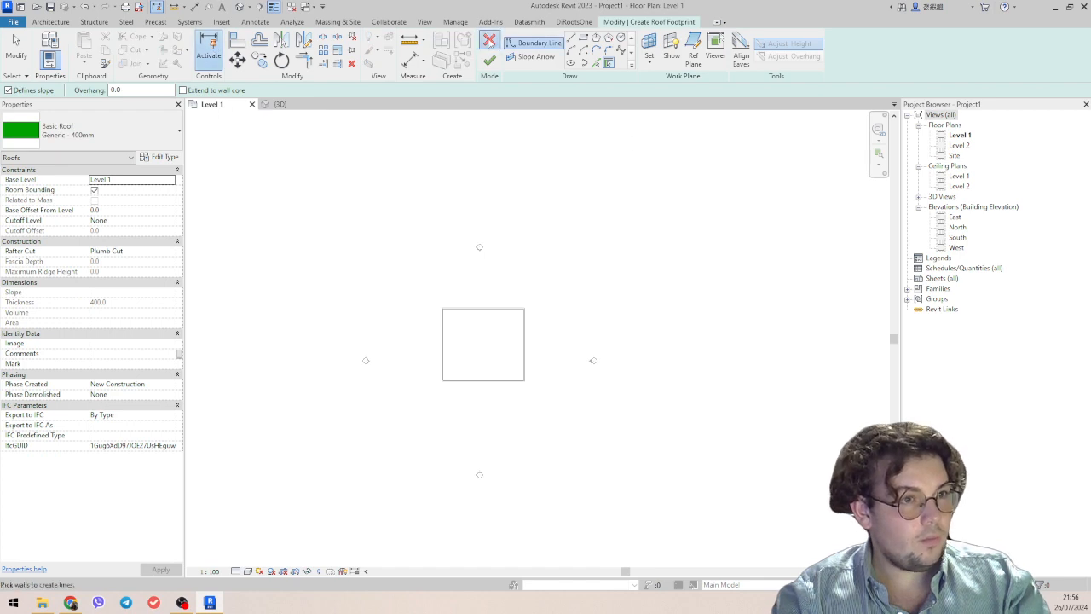
{"action": "left_click", "coordinate": [490, 41]}
Start a roof by footprint and place its base on Level 2.
{"action": "left_click", "coordinate": [210, 60]}
{"action": "left_click", "coordinate": [228, 82]}
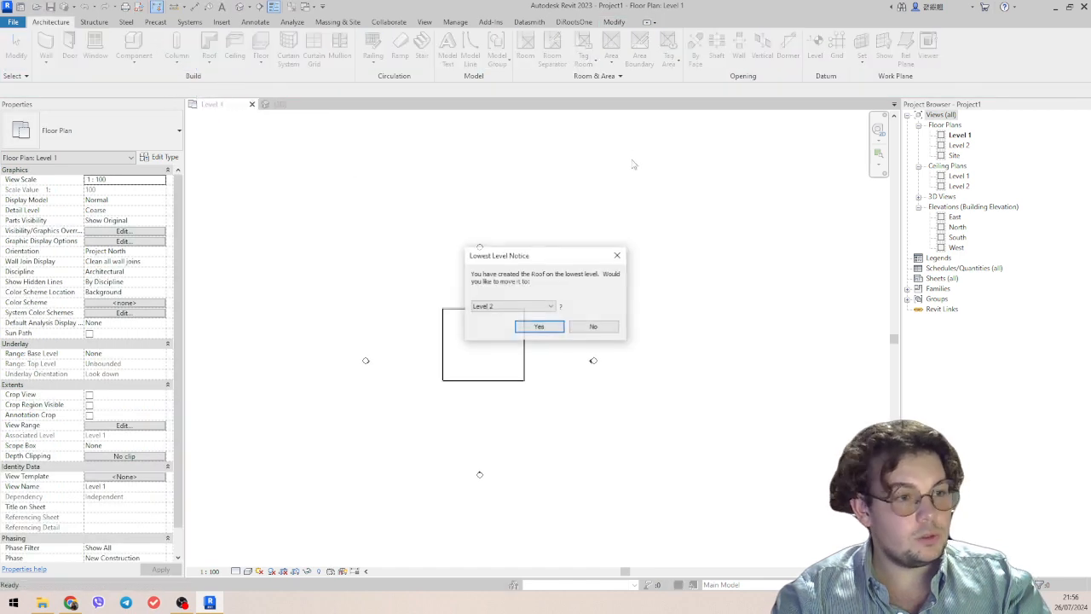
{"action": "left_click", "coordinate": [506, 307]}
{"action": "left_click", "coordinate": [506, 306]}
{"action": "left_click", "coordinate": [506, 306]}
{"action": "left_click", "coordinate": [506, 307]}
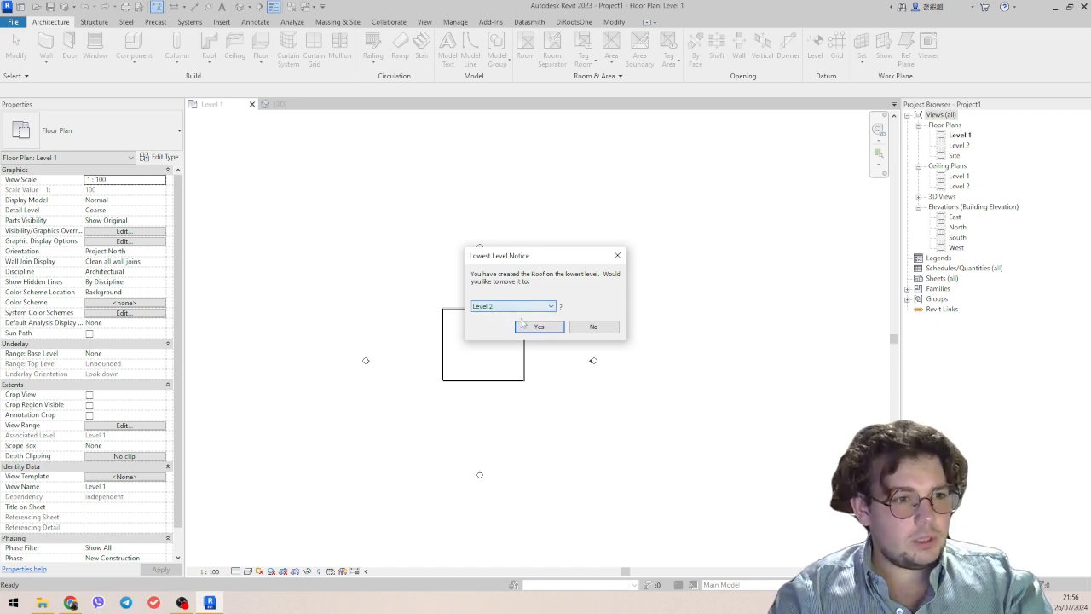
{"action": "left_click", "coordinate": [524, 326]}
{"action": "scroll", "coordinate": [495, 397], "scroll_direction": "up", "scroll_amount": 4}
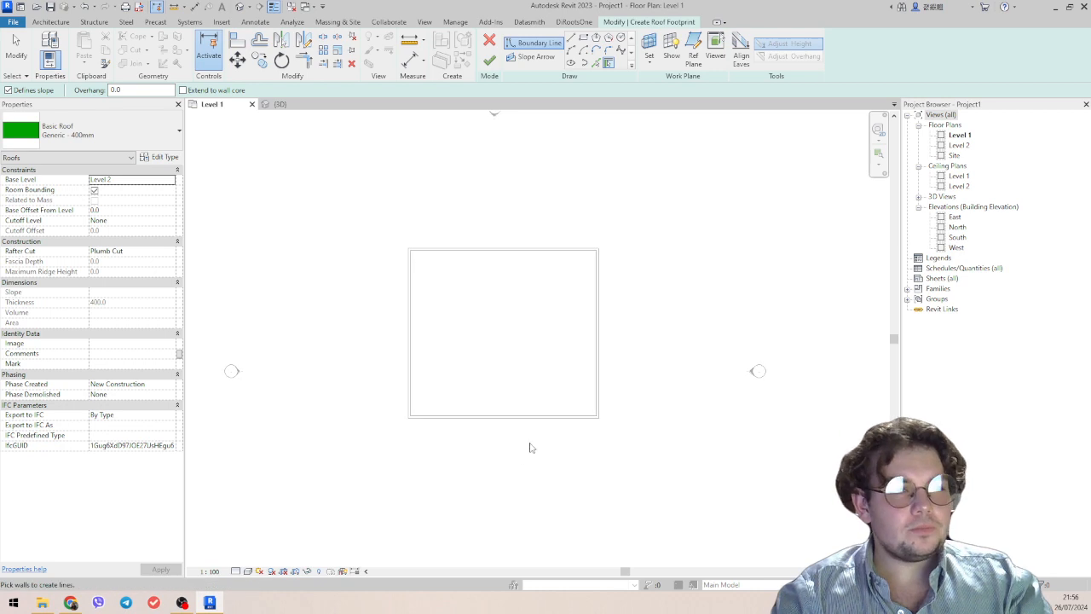
{"action": "middle_click_drag", "start_coordinate": [495, 318], "coordinate": [540, 320]}
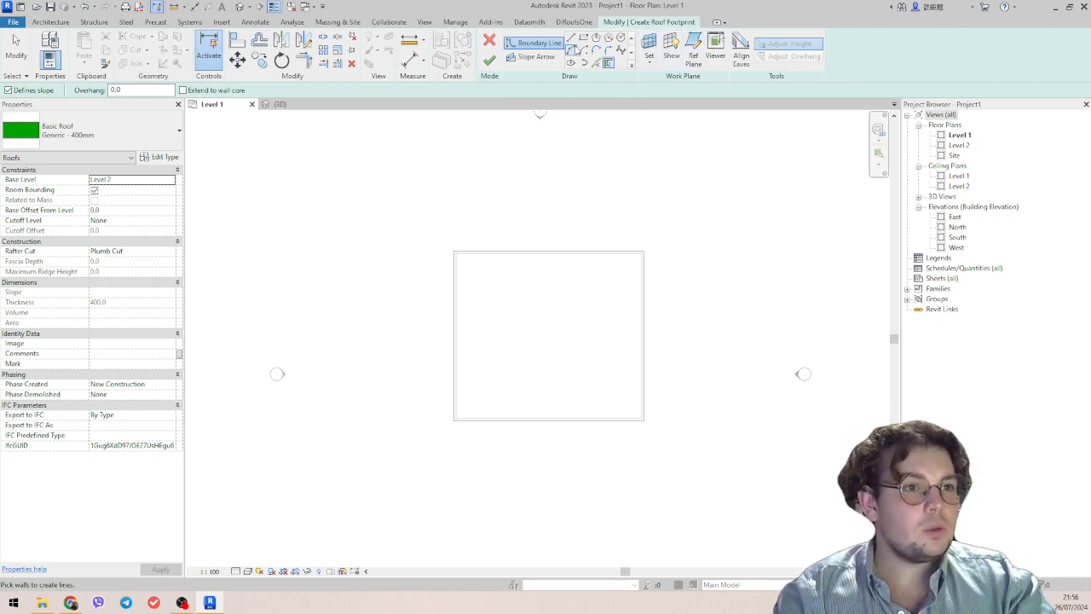
Sketch a rectangular roof boundary about 18200 mm wide along the outer corners of the walls, with every edge defining slope.
{"action": "left_click", "coordinate": [583, 38]}
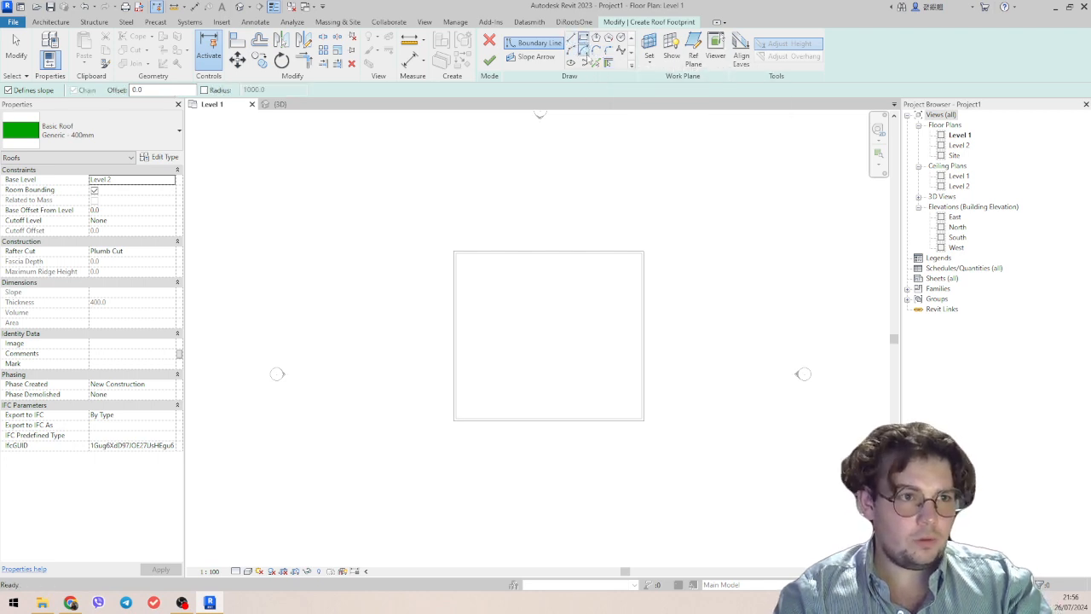
{"action": "scroll", "coordinate": [418, 289], "scroll_direction": "up", "scroll_amount": 3}
{"action": "left_click", "coordinate": [483, 226]}
{"action": "scroll", "coordinate": [562, 339], "scroll_direction": "down", "scroll_amount": 2}
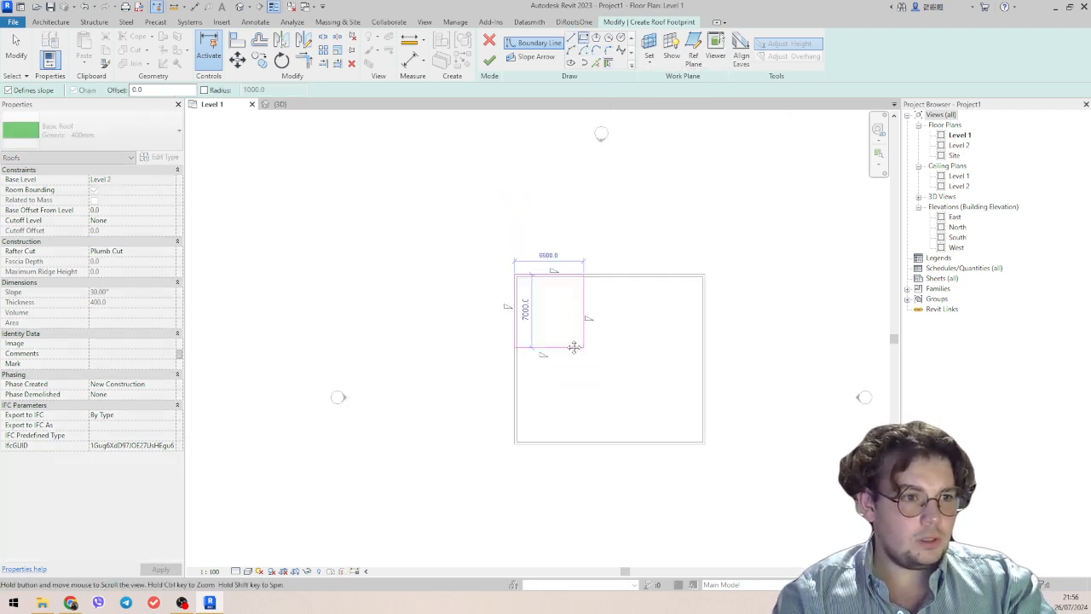
{"action": "middle_click_drag", "start_coordinate": [583, 346], "coordinate": [482, 301]}
{"action": "left_click", "coordinate": [602, 398]}
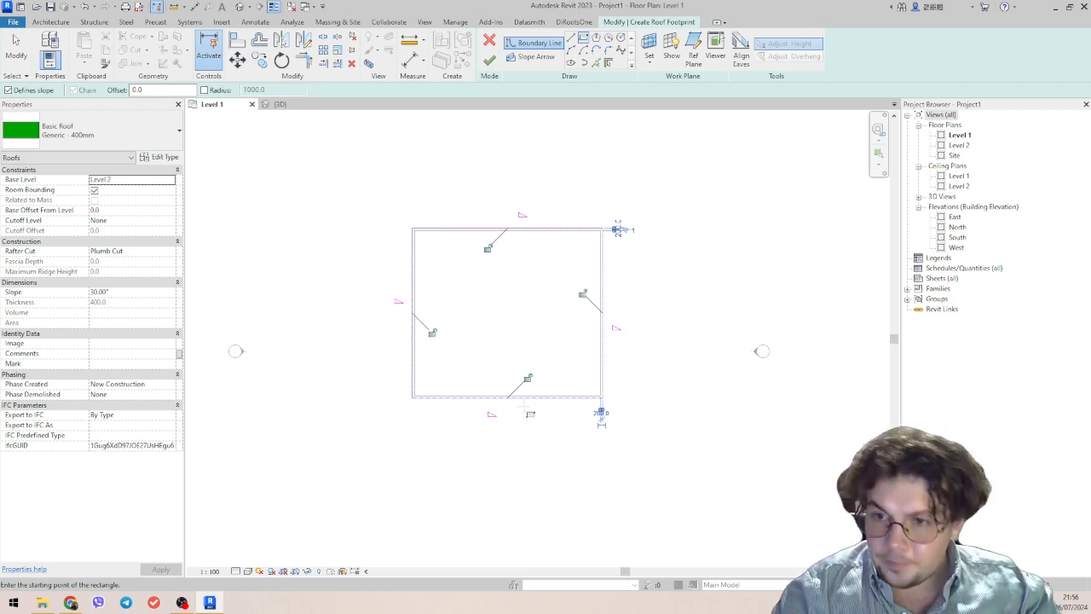
{"action": "key", "text": "Escape"}
{"action": "key", "text": "Escape"}
Examine the slope properties of the lower and left edges of the roof boundary.
{"action": "scroll", "coordinate": [492, 407], "scroll_direction": "up", "scroll_amount": 3}
{"action": "left_click", "coordinate": [494, 391]}
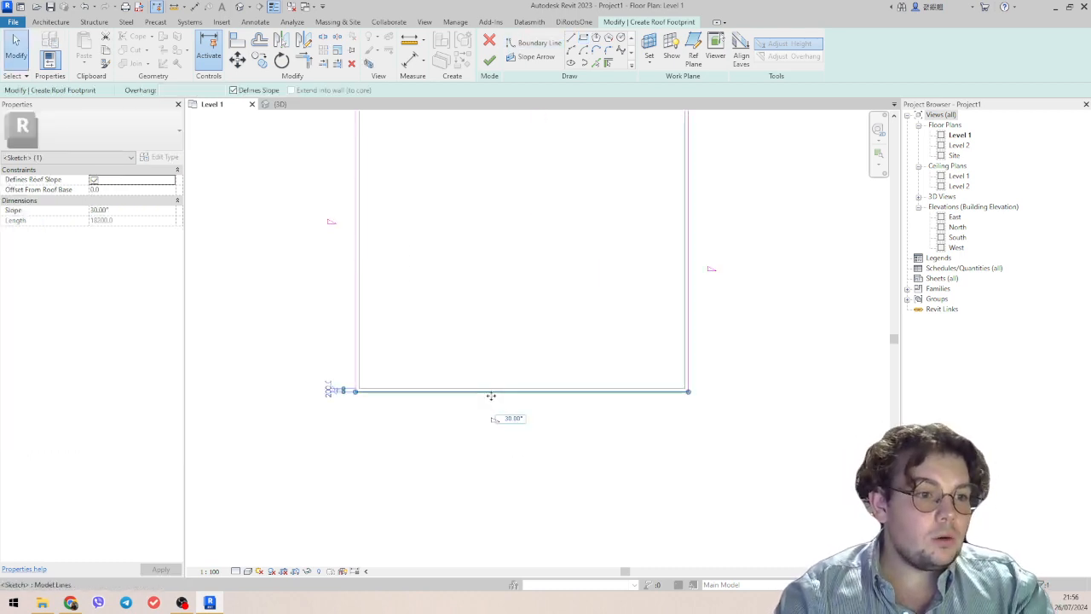
{"action": "scroll", "coordinate": [491, 395], "scroll_direction": "down", "scroll_amount": 1}
{"action": "middle_click_drag", "start_coordinate": [491, 396], "coordinate": [556, 408]}
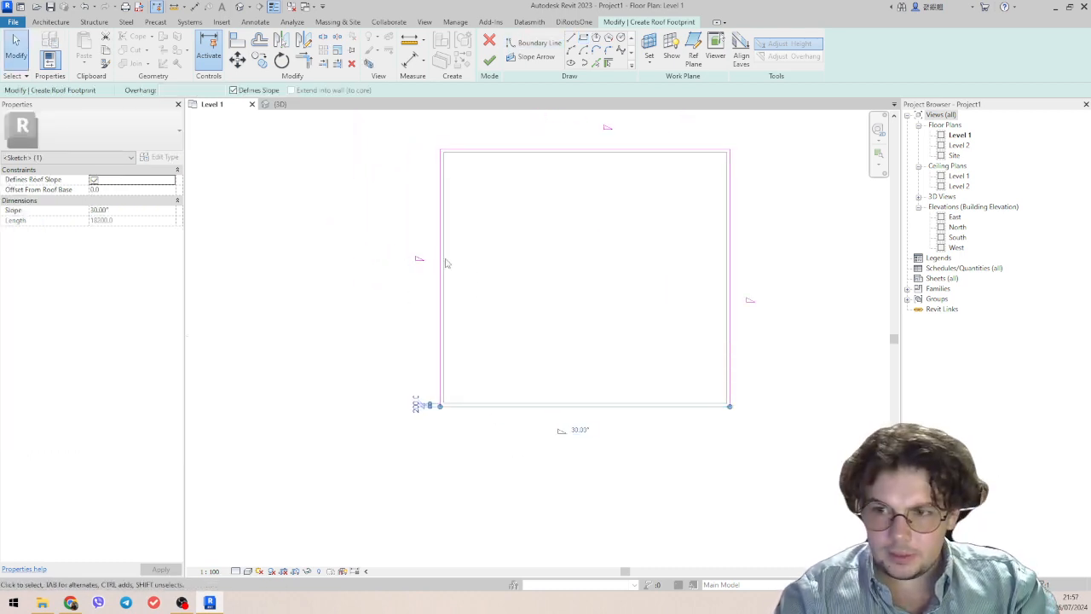
{"action": "scroll", "coordinate": [490, 298], "scroll_direction": "down", "scroll_amount": 1}
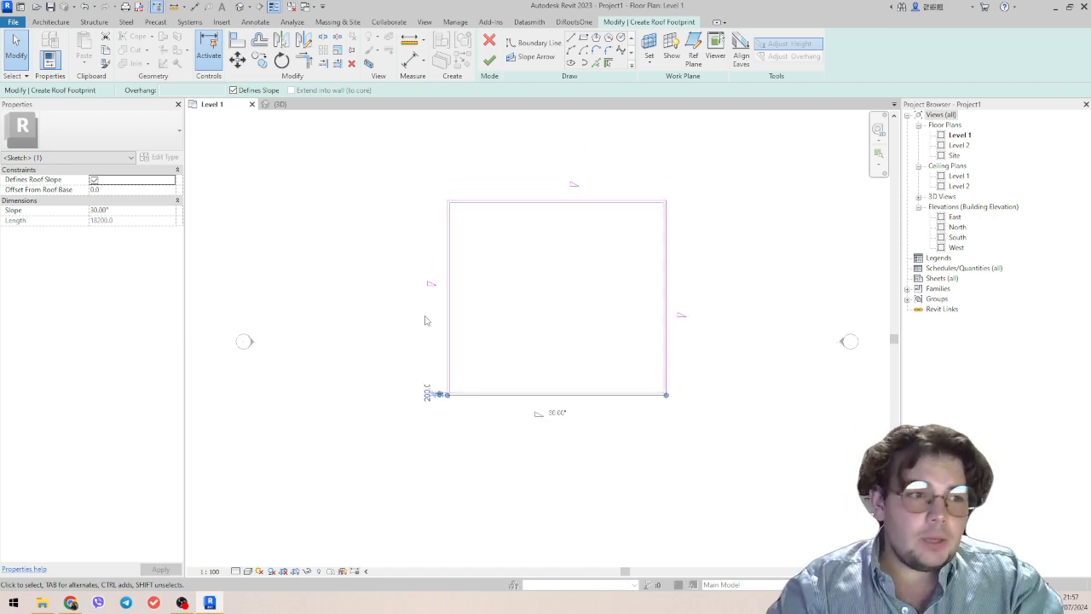
{"action": "left_click", "coordinate": [449, 316]}
{"action": "scroll", "coordinate": [447, 283], "scroll_direction": "up", "scroll_amount": 2}
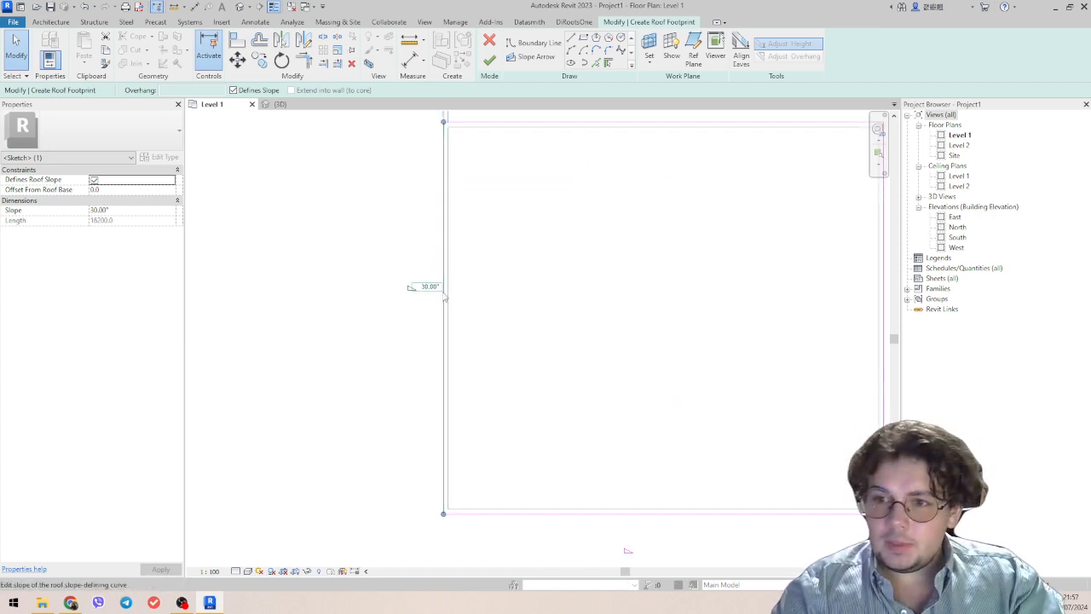
{"action": "scroll", "coordinate": [433, 302], "scroll_direction": "down", "scroll_amount": 2}
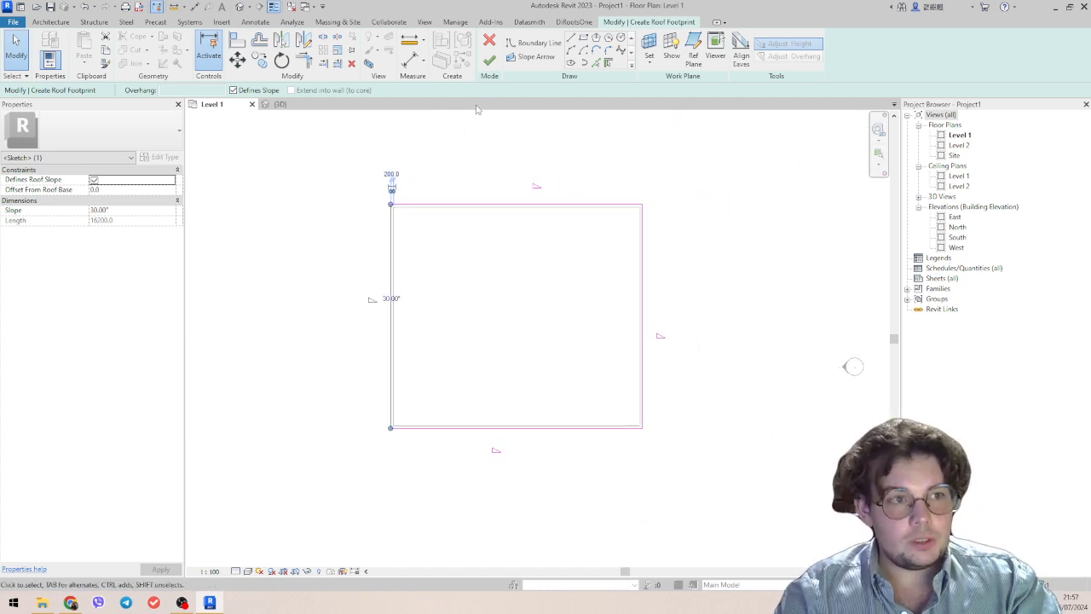
Finish the footprint roof sketch and inspect the hipped roof from several sides in the 3D view.
{"action": "left_click", "coordinate": [489, 67]}
{"action": "scroll", "coordinate": [349, 270], "scroll_direction": "down", "scroll_amount": 2}
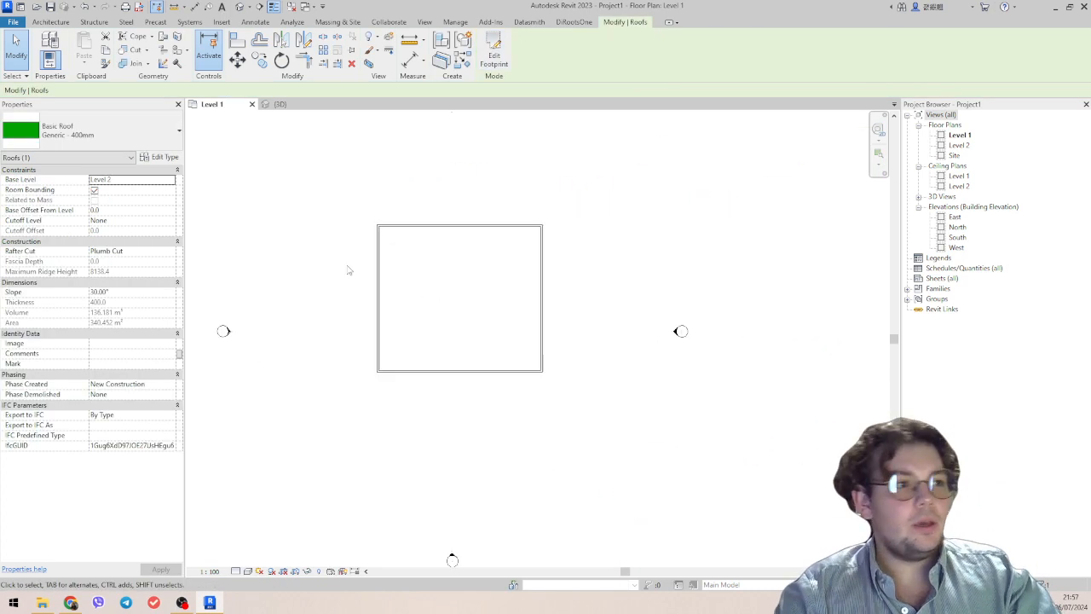
{"action": "left_click", "coordinate": [278, 104]}
{"action": "middle_click_drag", "start_coordinate": [472, 427], "coordinate": [766, 412], "text": "shift"}
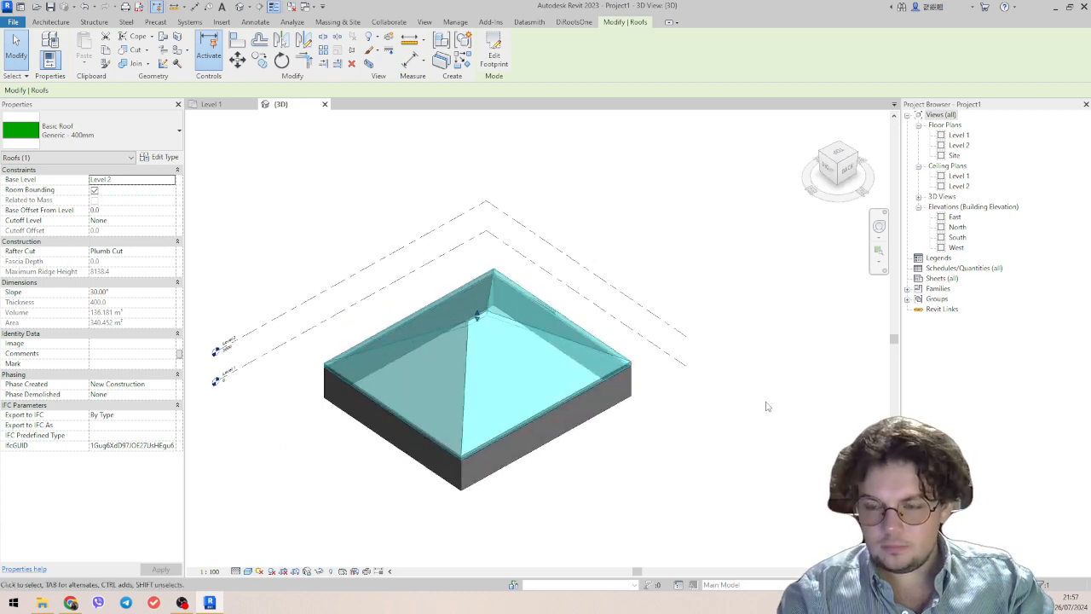
{"action": "scroll", "coordinate": [468, 447], "scroll_direction": "up", "scroll_amount": 3}
{"action": "middle_click_drag", "start_coordinate": [468, 448], "coordinate": [555, 441], "text": "shift"}
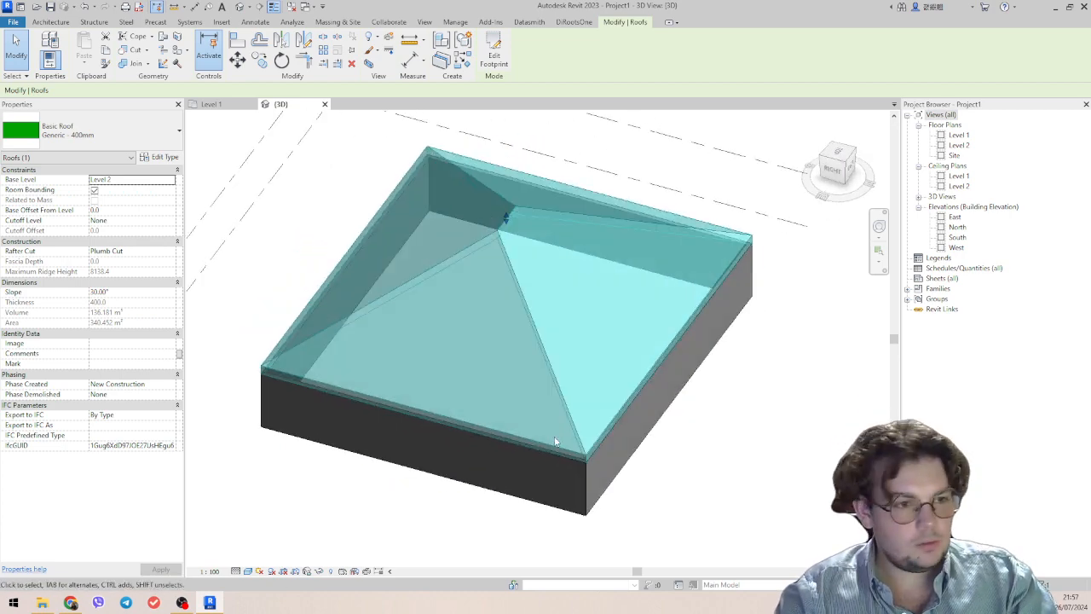
Edit the roof footprint so the two opposite 18200 mm edges no longer define slope, and finish the sketch to form a gable roof.
{"action": "double_click", "coordinate": [566, 417]}
{"action": "left_click", "coordinate": [609, 430]}
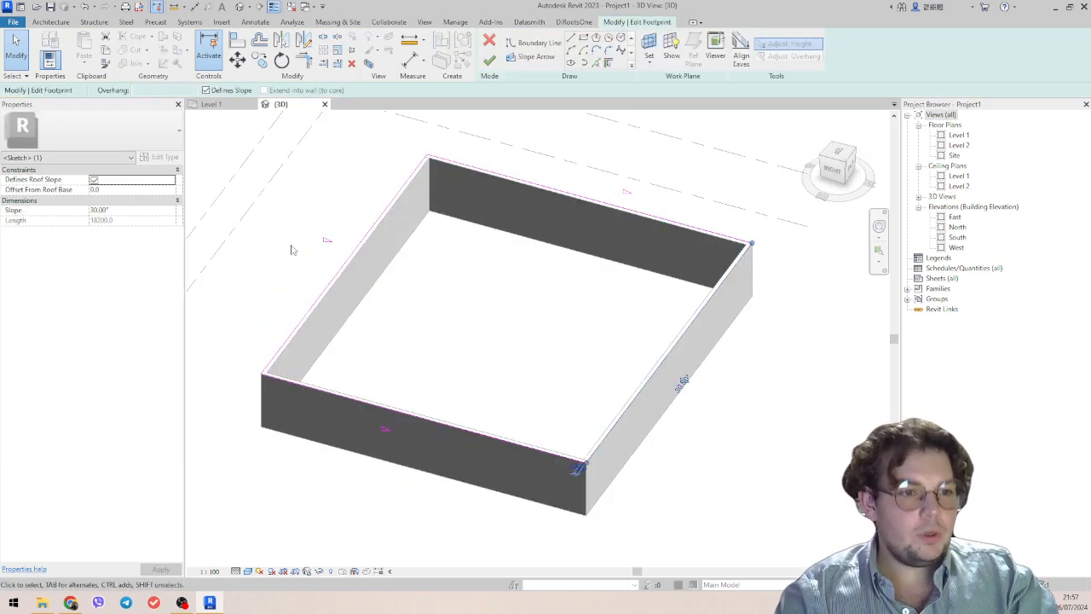
{"action": "left_click", "coordinate": [344, 286], "text": "ctrl"}
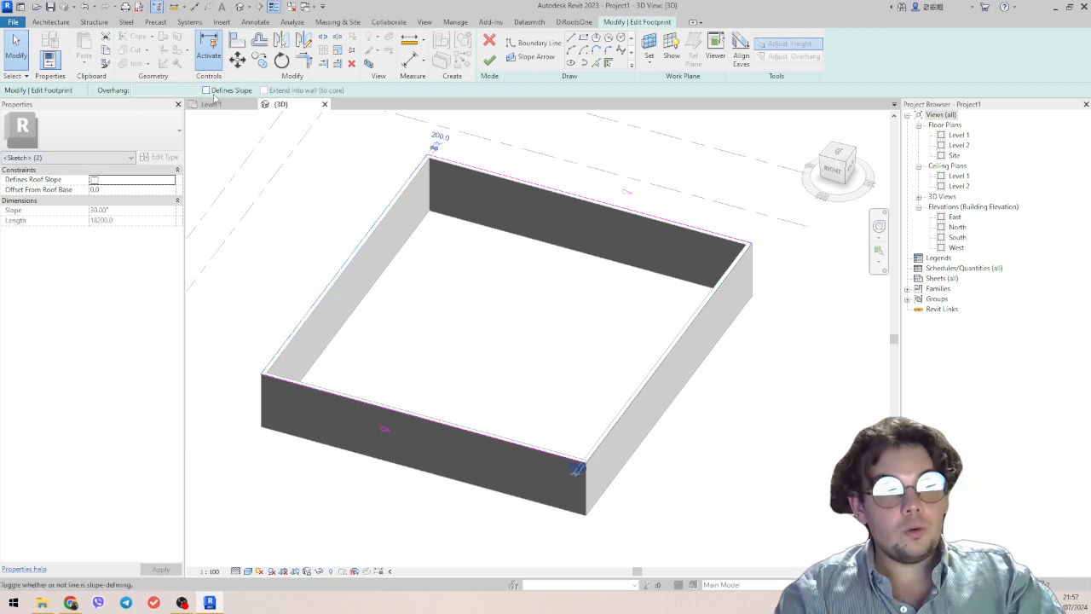
{"action": "left_click", "coordinate": [489, 59]}
{"action": "middle_click_drag", "start_coordinate": [472, 247], "coordinate": [639, 353], "text": "shift"}
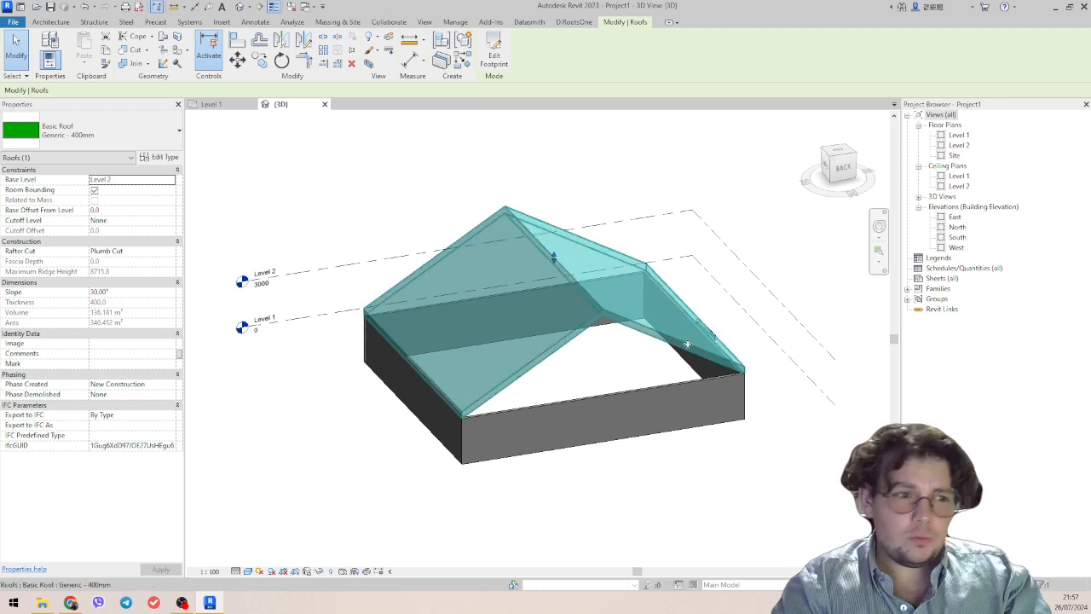
Attach the tops of all four connected walls to the gable roof and check the gable wall.
{"action": "middle_click_drag", "start_coordinate": [677, 452], "coordinate": [724, 561]}
{"action": "key", "text": "Tab"}
{"action": "left_click", "coordinate": [646, 460]}
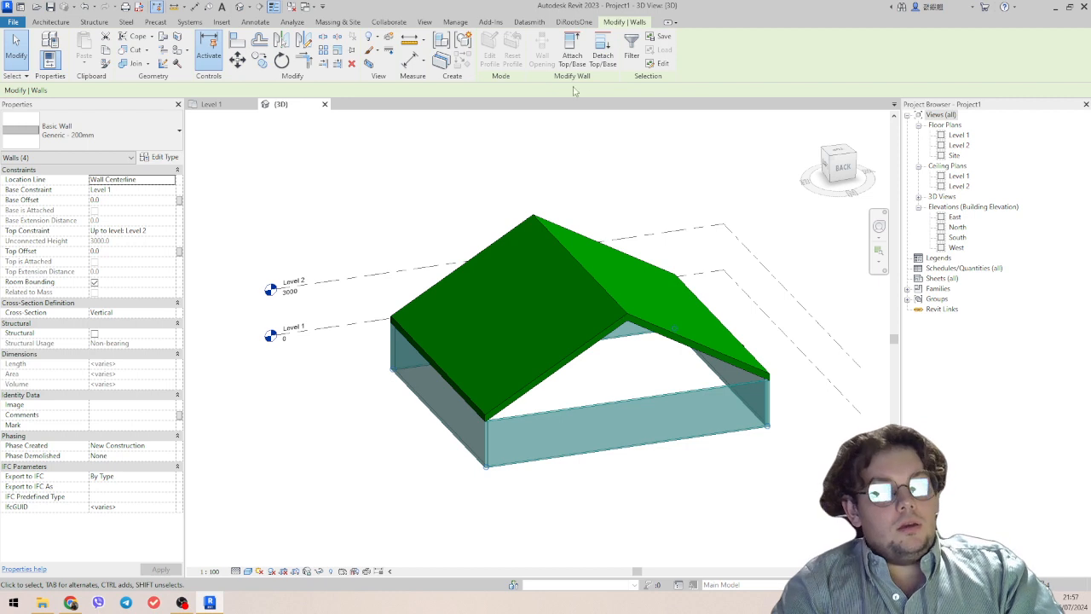
{"action": "left_click", "coordinate": [572, 53]}
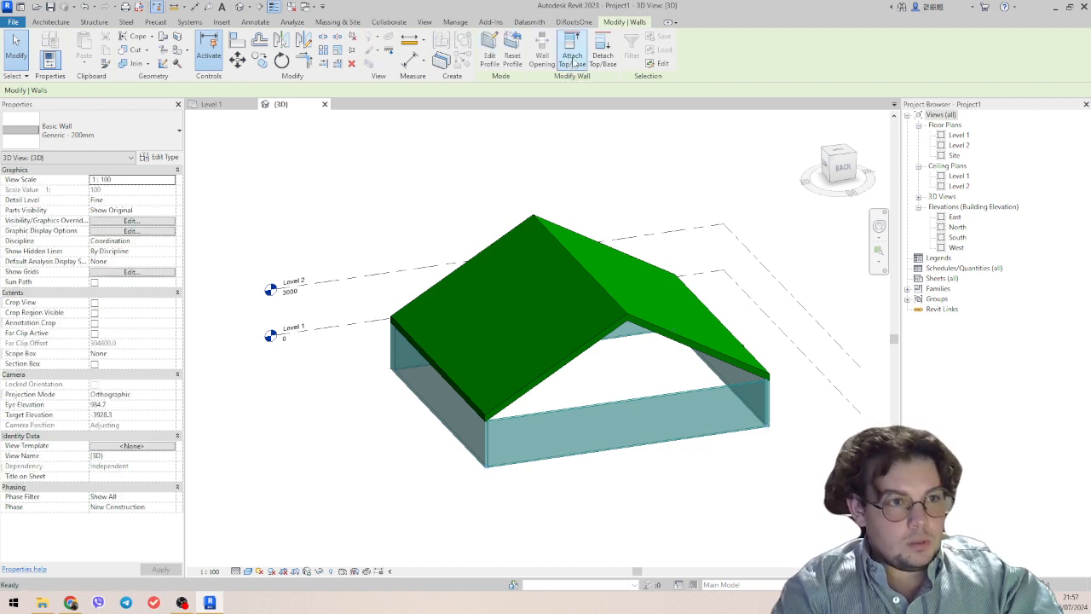
{"action": "left_click", "coordinate": [643, 328]}
{"action": "scroll", "coordinate": [681, 372], "scroll_direction": "down", "scroll_amount": 3}
{"action": "middle_click_drag", "start_coordinate": [463, 304], "coordinate": [752, 419], "text": "shift"}
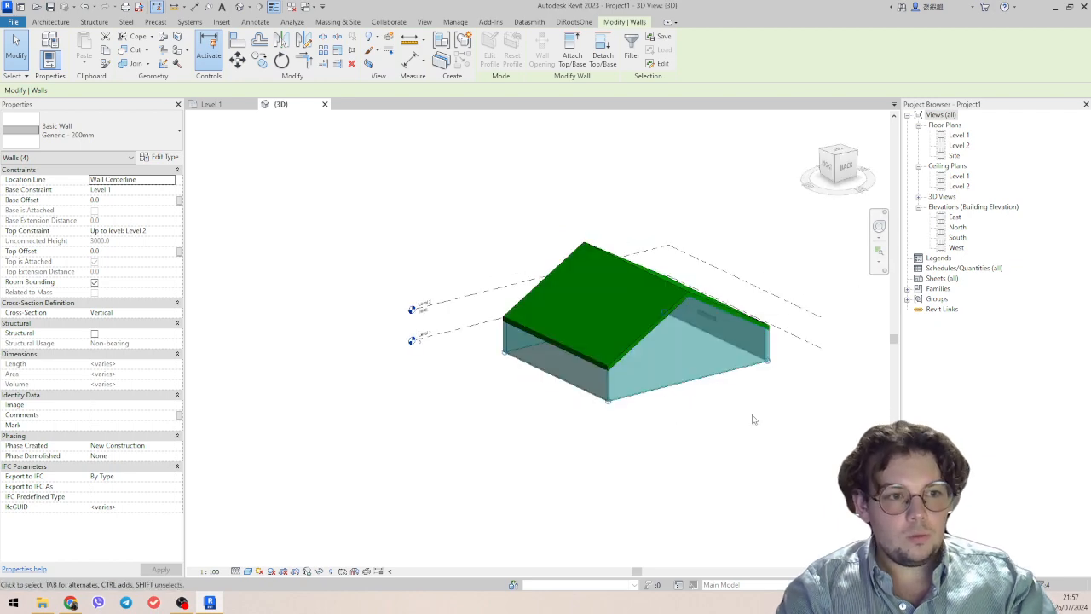
{"action": "left_click", "coordinate": [753, 418]}
{"action": "left_click", "coordinate": [713, 377]}
{"action": "middle_click_drag", "start_coordinate": [697, 433], "coordinate": [759, 422], "text": "shift"}
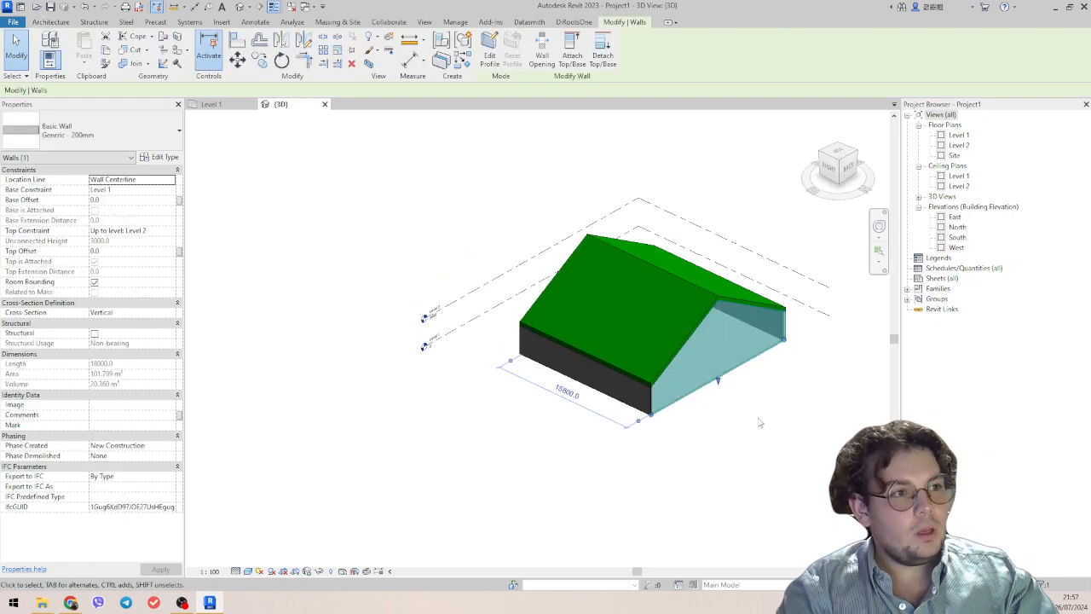
{"action": "left_click", "coordinate": [760, 422]}
{"action": "left_click", "coordinate": [213, 63]}
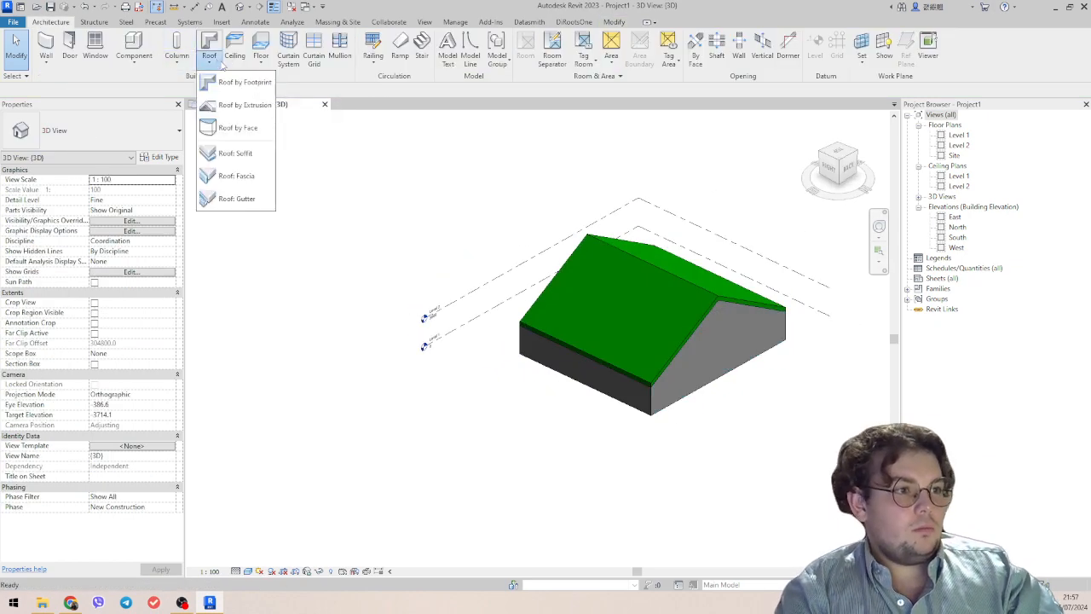
{"action": "left_click", "coordinate": [652, 306]}
{"action": "left_click", "coordinate": [717, 301]}
{"action": "key", "text": "Escape"}
Change the gable roof's type to Basic Roof Generic - 125mm and view the result in 3D.
{"action": "left_click", "coordinate": [717, 295]}
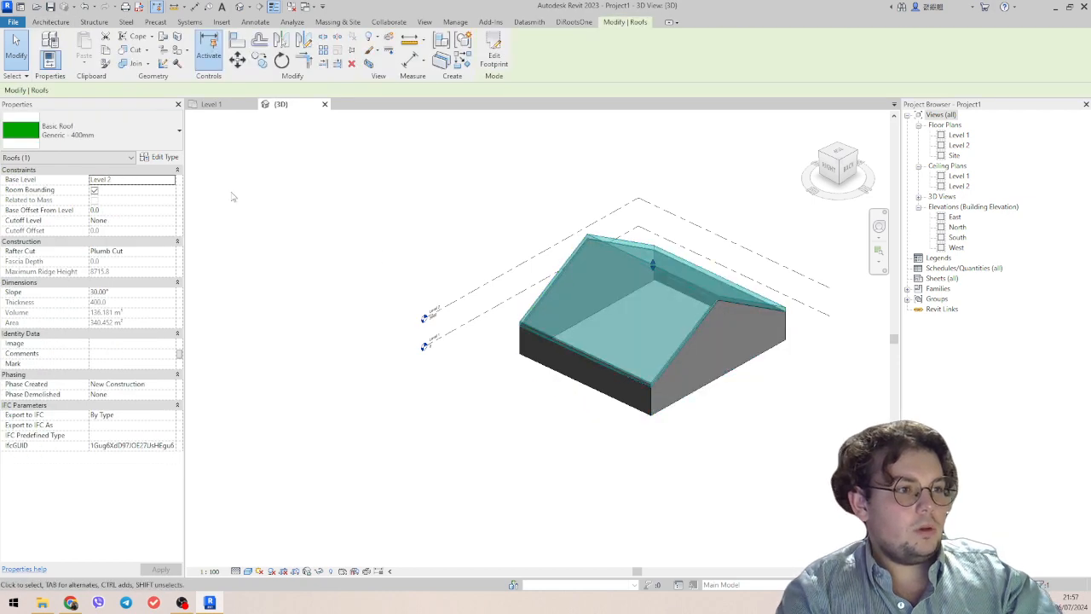
{"action": "left_click", "coordinate": [143, 148]}
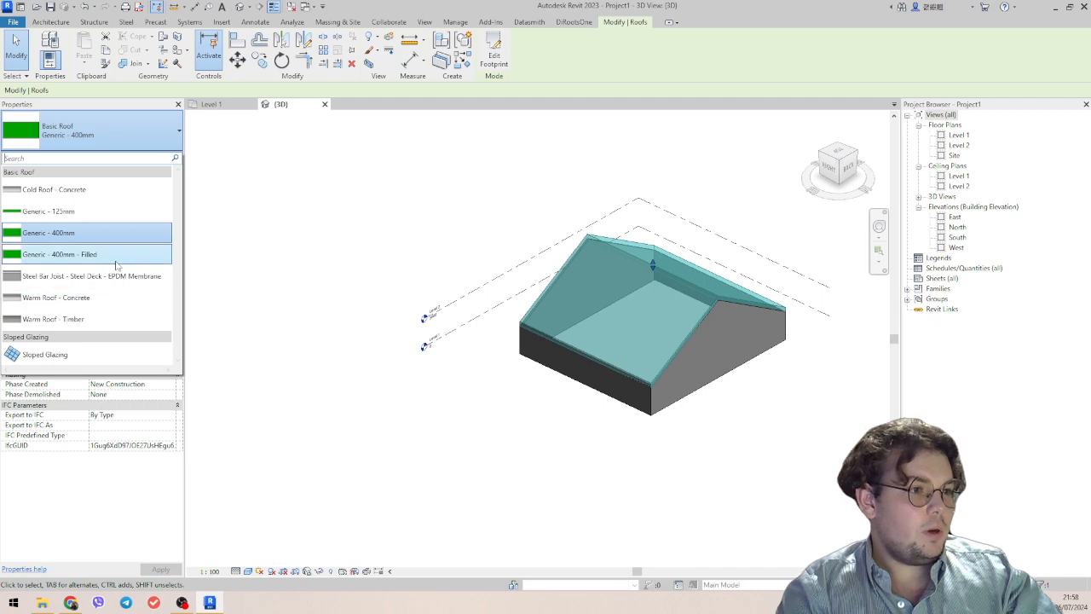
{"action": "left_click", "coordinate": [106, 211]}
{"action": "middle_click_drag", "start_coordinate": [676, 383], "coordinate": [453, 309], "text": "shift"}
{"action": "key", "text": "Escape"}
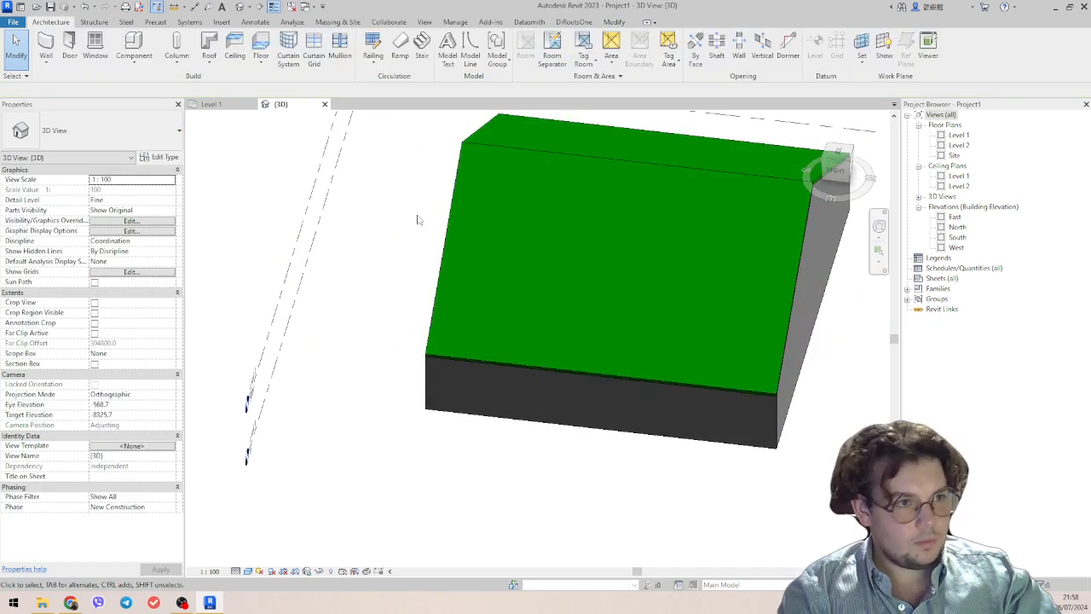
{"action": "middle_click_drag", "start_coordinate": [646, 296], "coordinate": [509, 290], "text": "shift"}
Inspect the type properties and layer structure of the Generic - 125mm roof, leaving them as they are.
{"action": "left_click", "coordinate": [670, 295]}
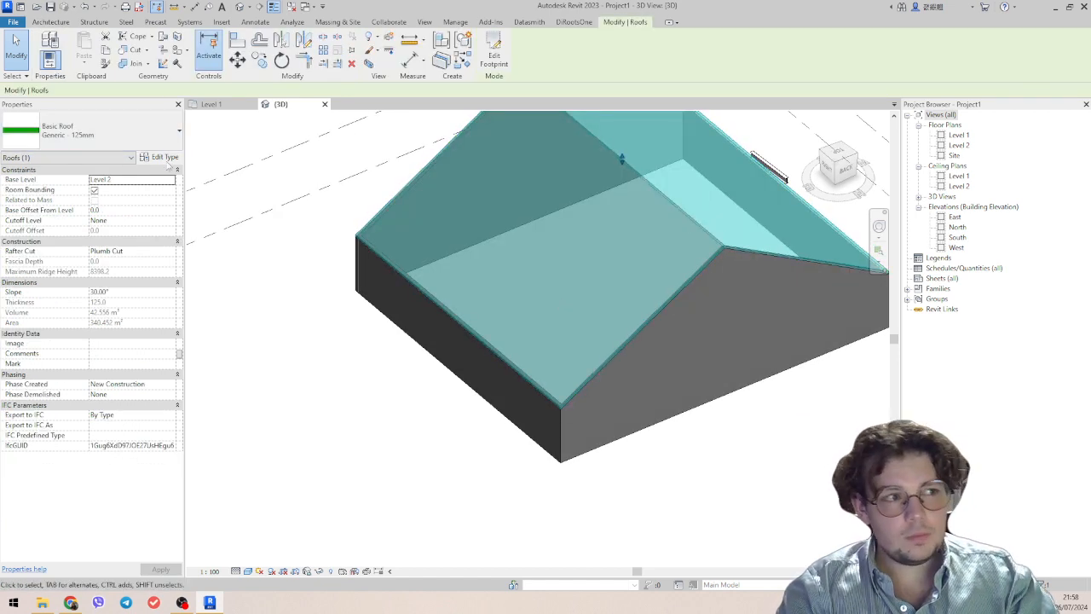
{"action": "left_click", "coordinate": [165, 157]}
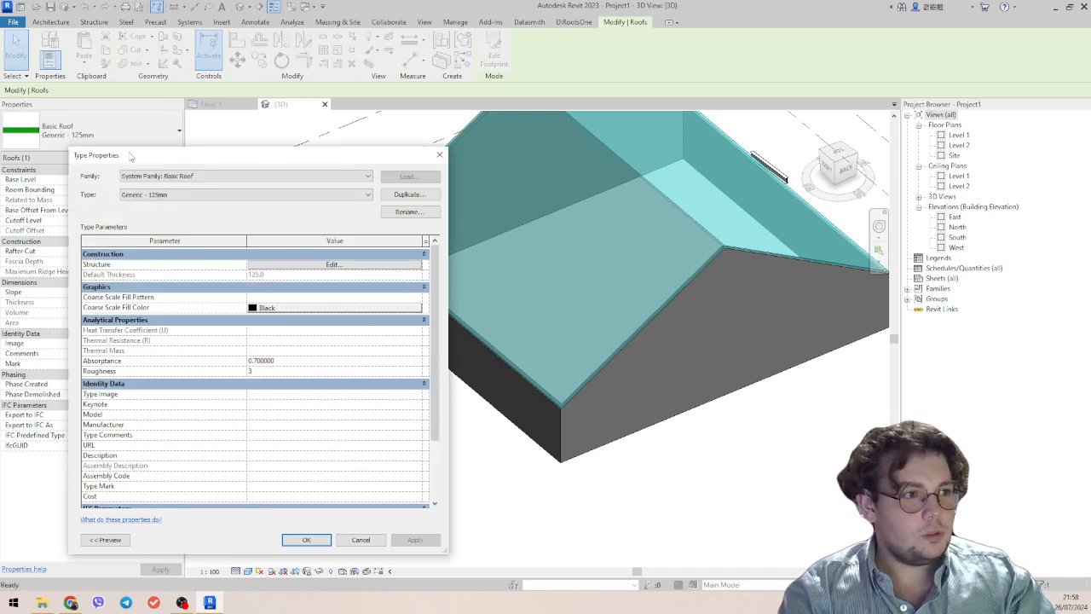
{"action": "left_click_drag", "start_coordinate": [130, 156], "coordinate": [351, 168]}
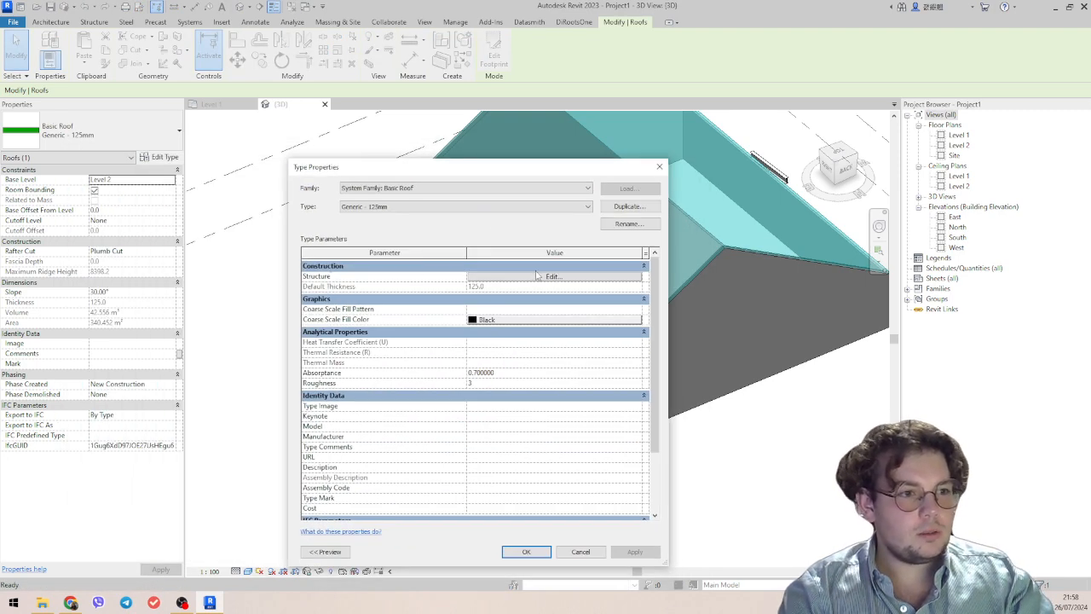
{"action": "left_click", "coordinate": [538, 275]}
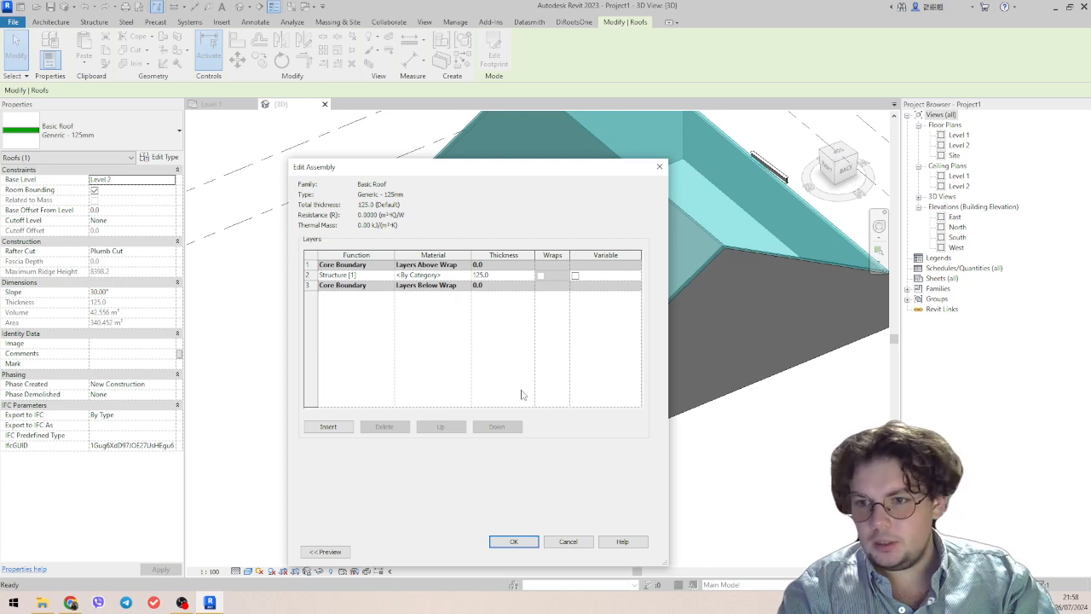
{"action": "left_click", "coordinate": [660, 168]}
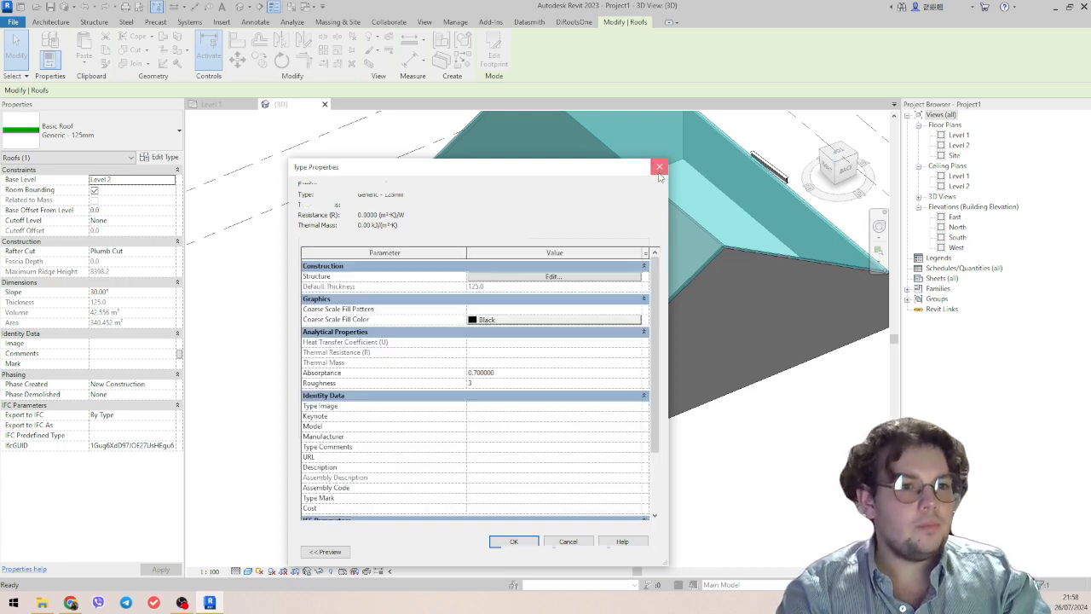
{"action": "left_click", "coordinate": [660, 168]}
{"action": "scroll", "coordinate": [707, 423], "scroll_direction": "down", "scroll_amount": 2}
{"action": "middle_click_drag", "start_coordinate": [707, 418], "coordinate": [697, 385], "text": "shift"}
{"action": "key", "text": "Escape"}
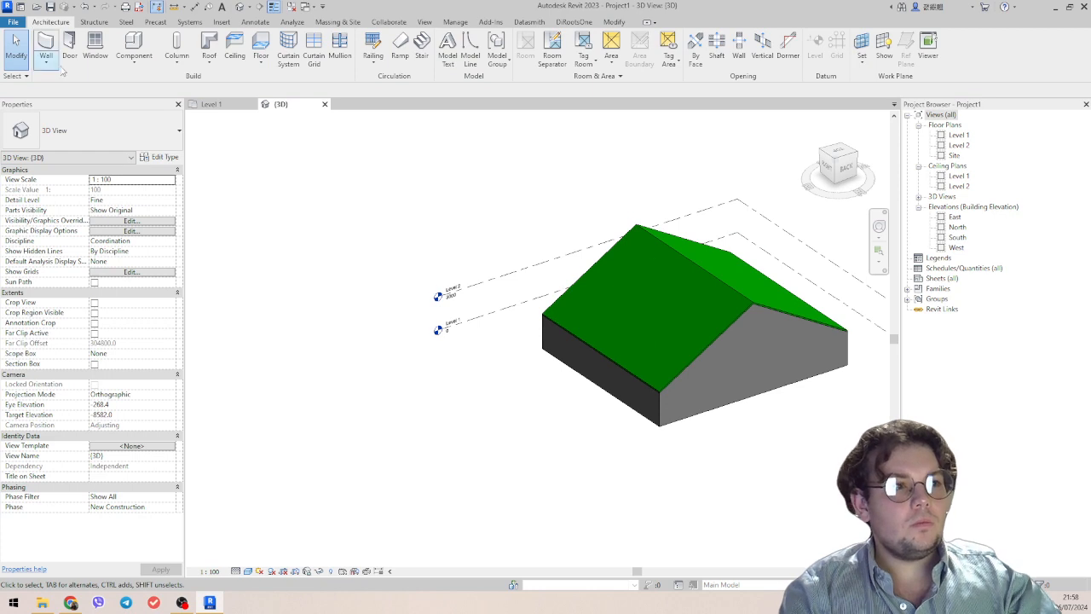
Start a roof by extrusion using the gable wall face as the work plane and Level 2 as the reference level, with 0.0 offset.
{"action": "left_click", "coordinate": [209, 60]}
{"action": "left_click", "coordinate": [237, 104]}
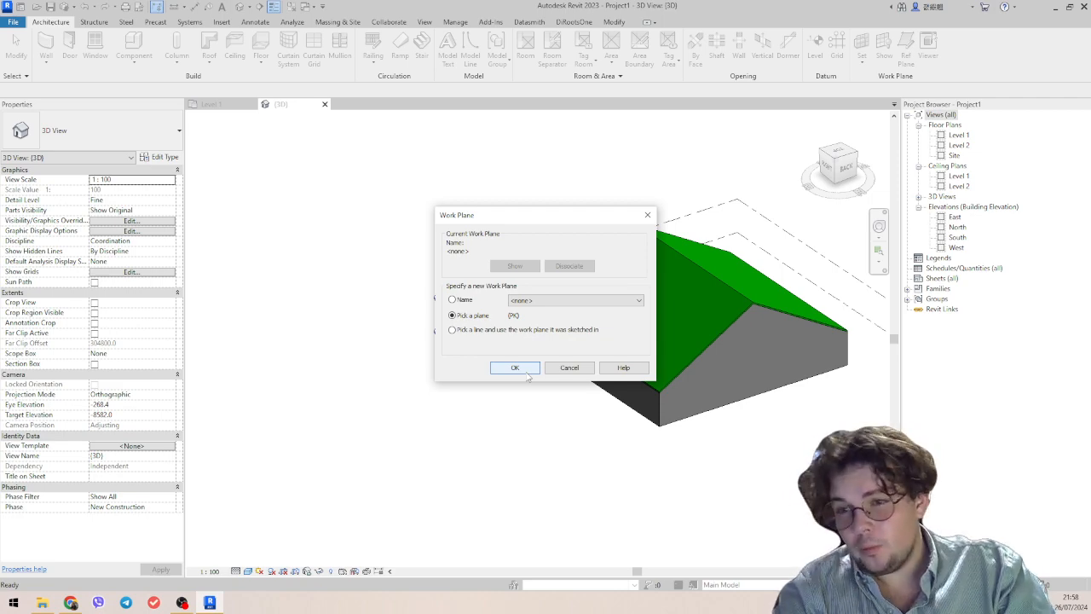
{"action": "left_click", "coordinate": [527, 374]}
{"action": "scroll", "coordinate": [648, 443], "scroll_direction": "up", "scroll_amount": 3}
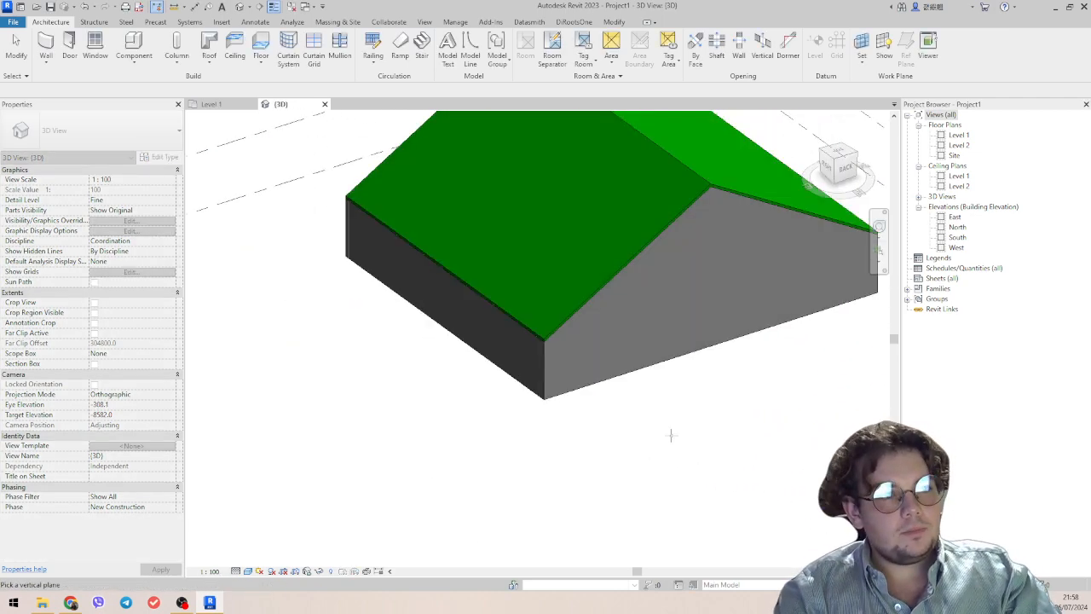
{"action": "left_click", "coordinate": [656, 365]}
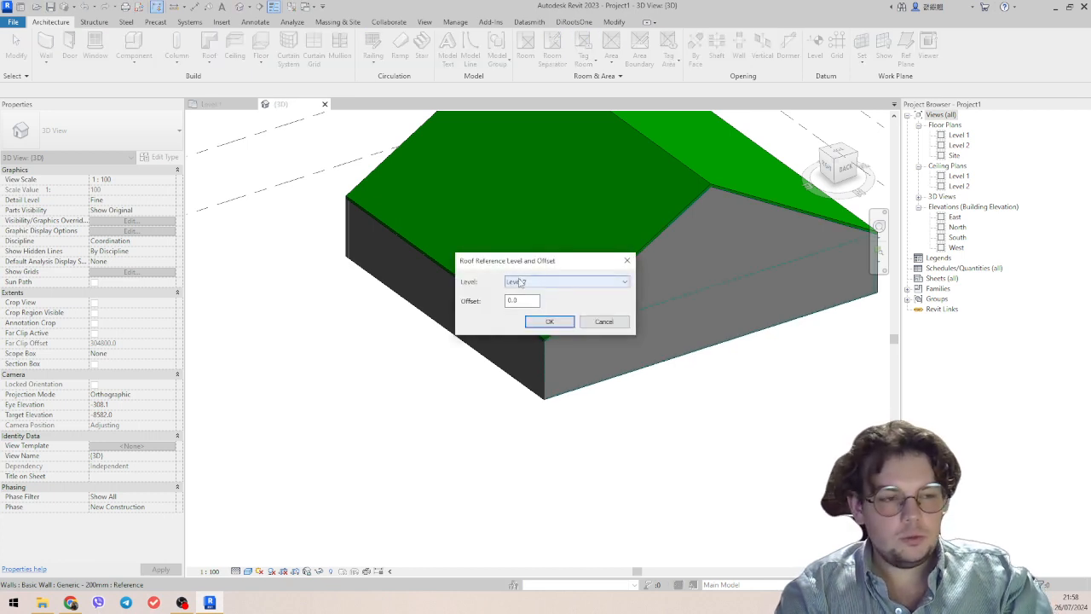
{"action": "left_click", "coordinate": [550, 321]}
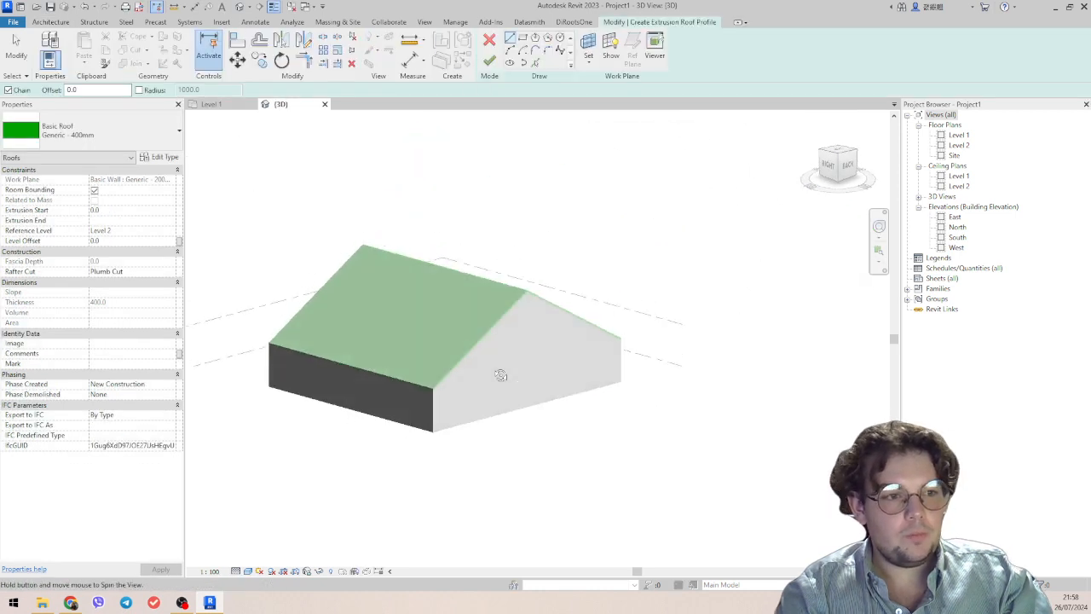
Sketch a three-segment open roof profile across the gable wall, rising above the ridge and ending at the wall's far eave corner.
{"action": "middle_click_drag", "start_coordinate": [501, 375], "coordinate": [465, 372], "text": "shift"}
{"action": "scroll", "coordinate": [484, 214], "scroll_direction": "up", "scroll_amount": 2}
{"action": "middle_click_drag", "start_coordinate": [509, 261], "coordinate": [491, 265], "text": "shift"}
{"action": "middle_click_drag", "start_coordinate": [438, 343], "coordinate": [439, 247]}
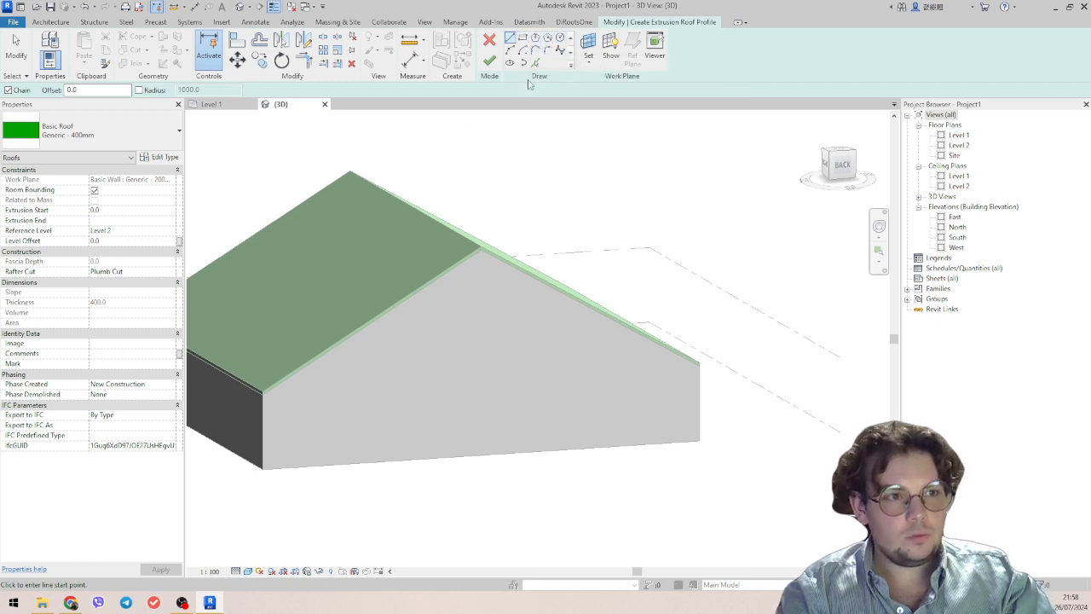
{"action": "left_click", "coordinate": [322, 389]}
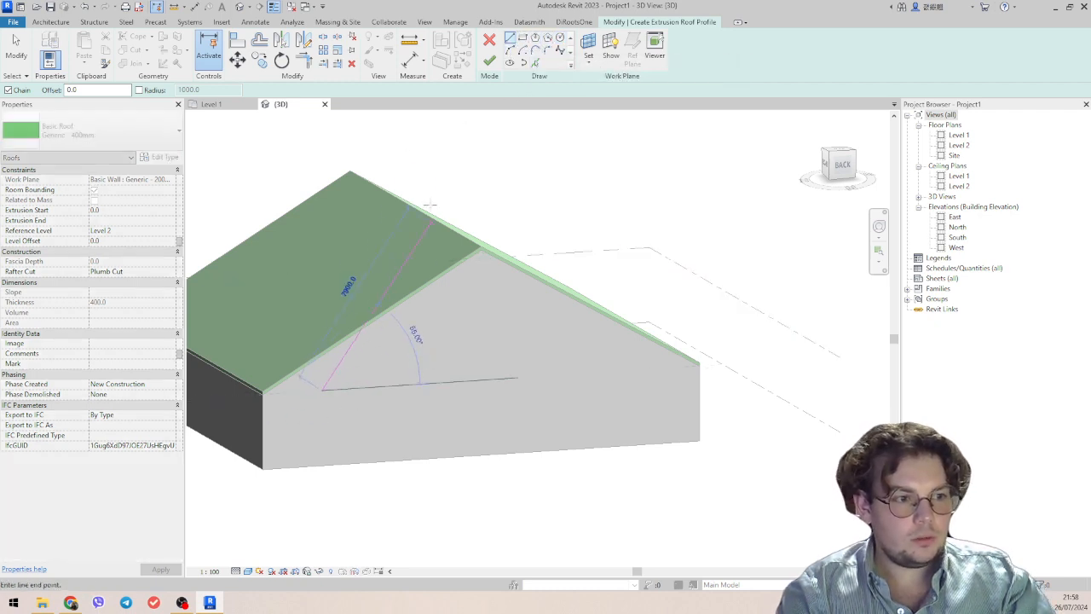
{"action": "left_click", "coordinate": [431, 151]}
{"action": "left_click", "coordinate": [579, 184]}
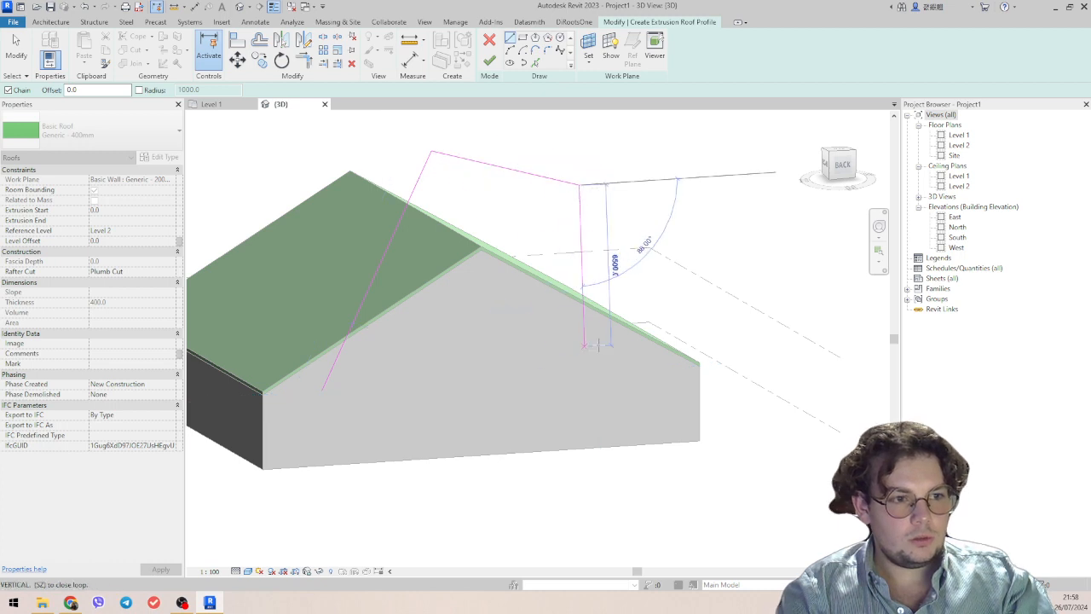
{"action": "left_click", "coordinate": [697, 364]}
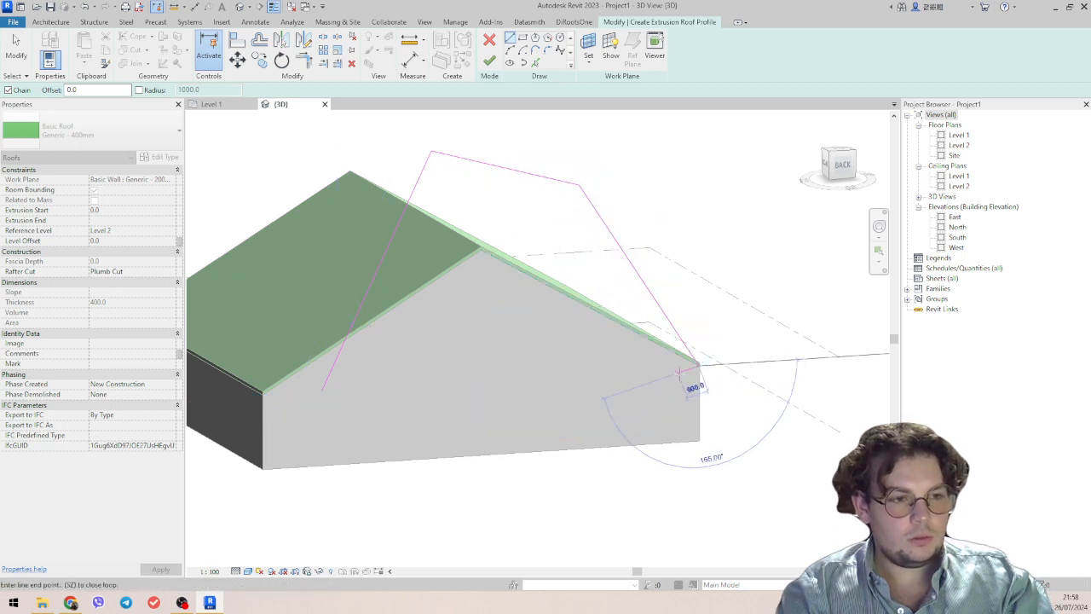
Close the roof profile with short end lines and an inner outline running roughly parallel to the three outer segments.
{"action": "left_click", "coordinate": [675, 368]}
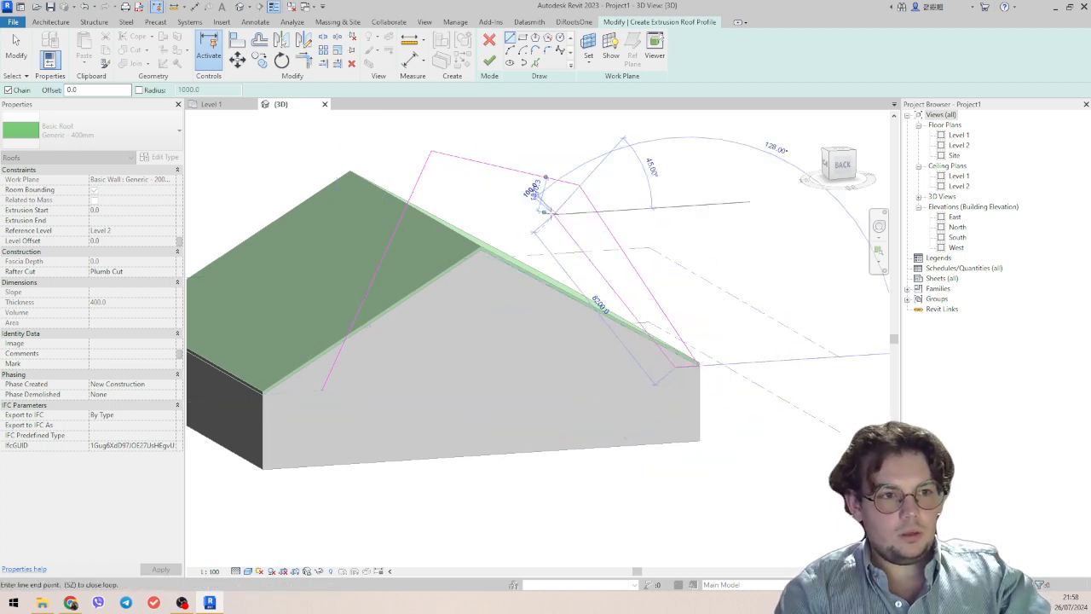
{"action": "left_click", "coordinate": [554, 213]}
{"action": "left_click", "coordinate": [467, 200]}
{"action": "left_click", "coordinate": [363, 395]}
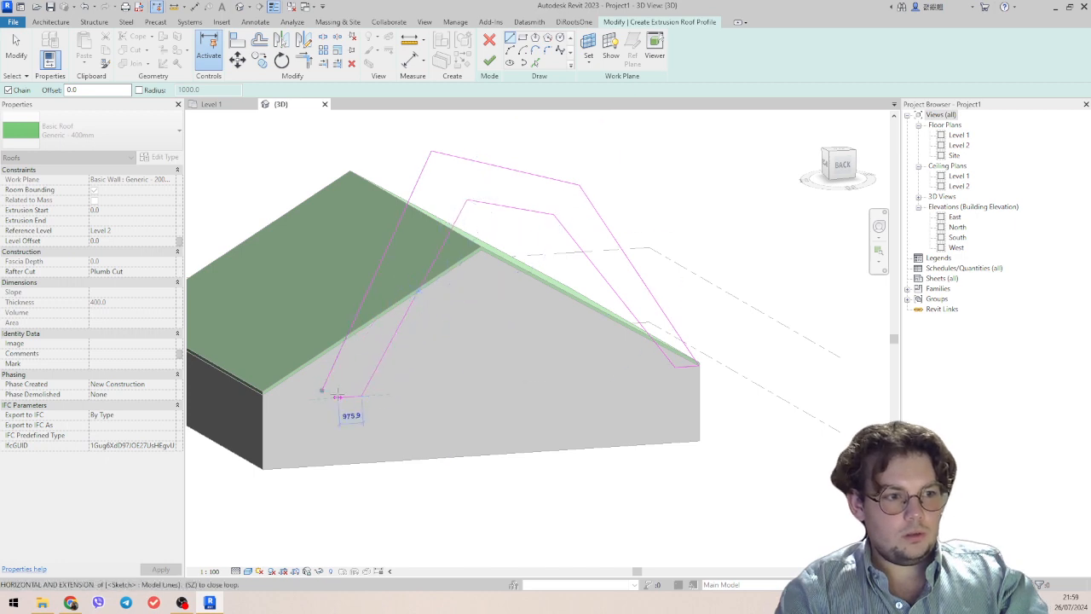
{"action": "left_click", "coordinate": [322, 390]}
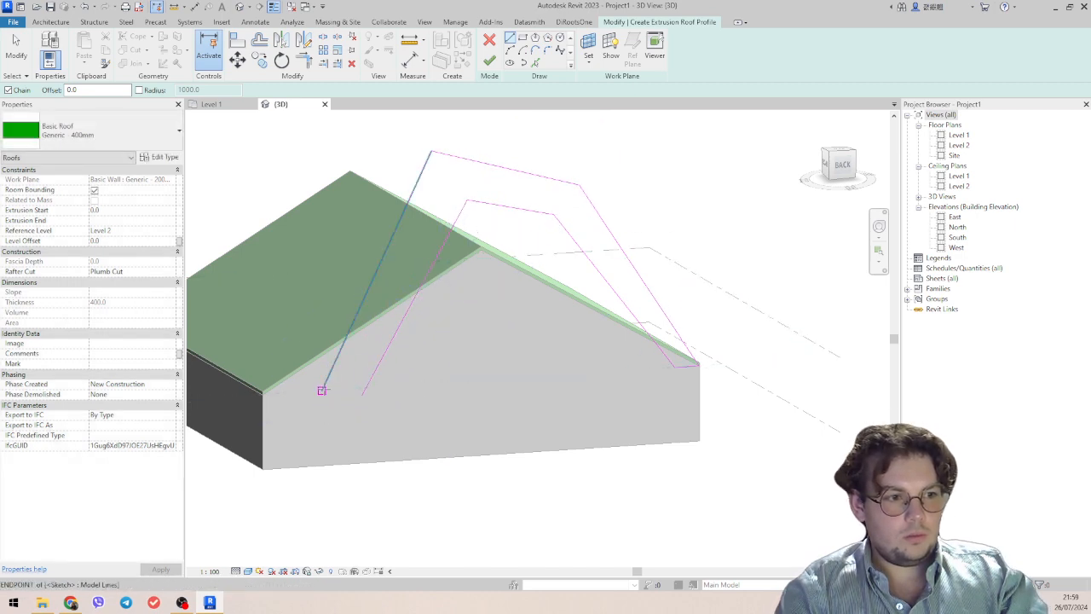
{"action": "key", "text": "Escape"}
{"action": "key", "text": "Escape"}
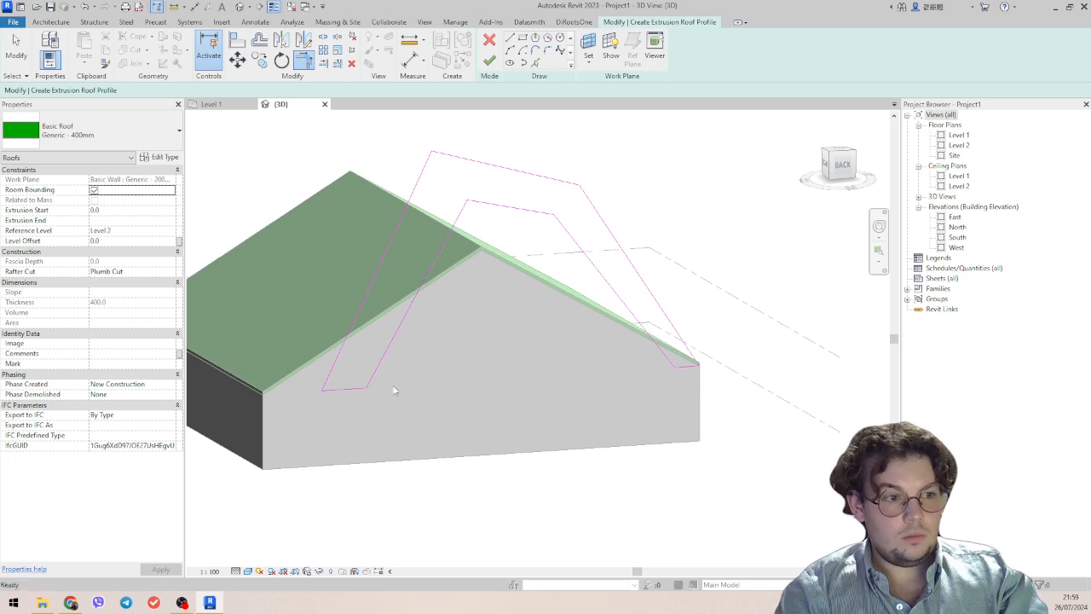
Try to finish the extrusion roof using the closed profile loop.
{"action": "scroll", "coordinate": [394, 391], "scroll_direction": "down", "scroll_amount": 3}
{"action": "middle_click_drag", "start_coordinate": [424, 380], "coordinate": [487, 404], "text": "shift"}
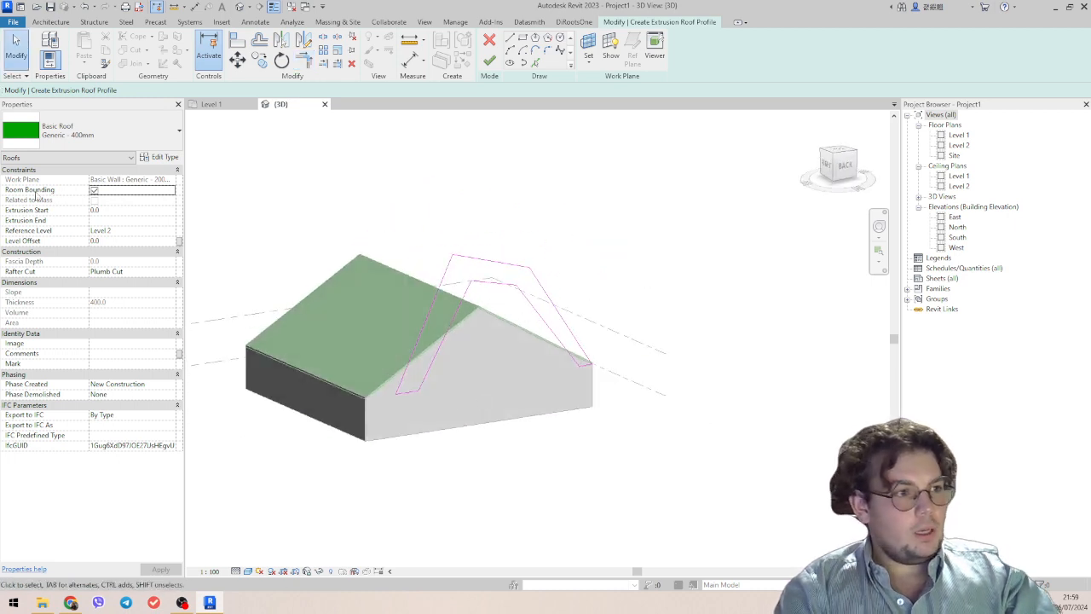
{"action": "middle_click_drag", "start_coordinate": [459, 207], "coordinate": [405, 273], "text": "shift"}
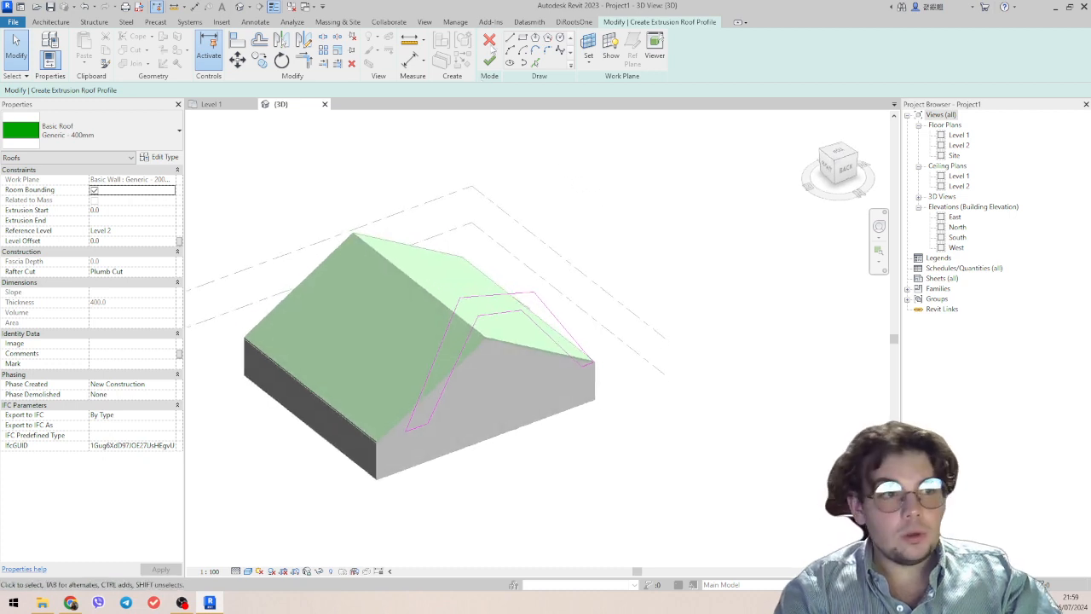
{"action": "left_click", "coordinate": [488, 61]}
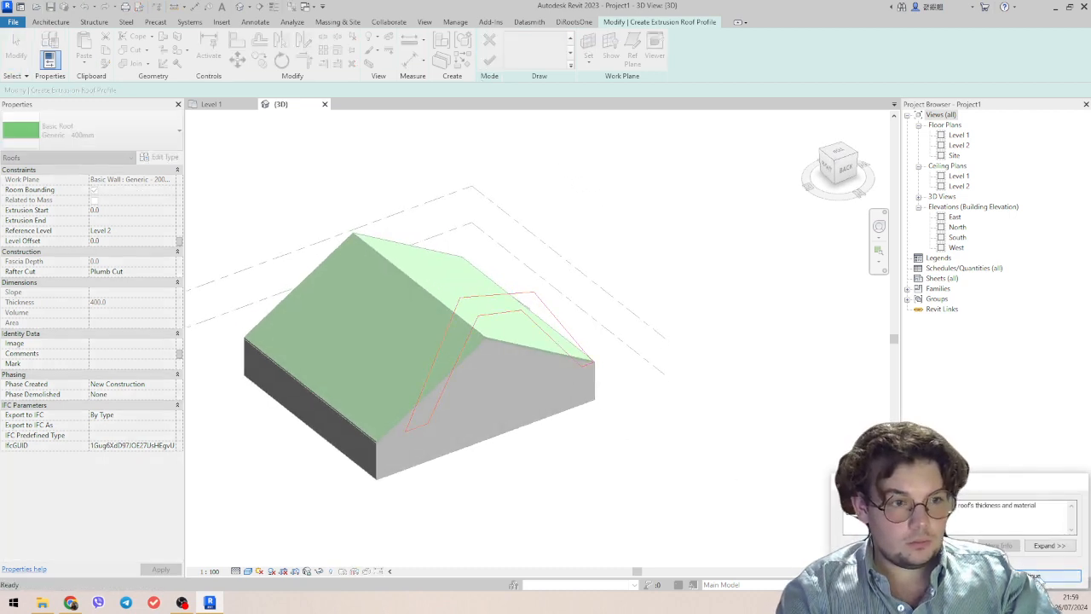
{"action": "left_click", "coordinate": [1037, 577]}
Check the inner lines of the closed profile and try again to finish the extrusion roof.
{"action": "scroll", "coordinate": [570, 385], "scroll_direction": "up", "scroll_amount": 2}
{"action": "key", "text": "Tab"}
{"action": "left_click", "coordinate": [577, 358]}
{"action": "mouse_move", "coordinate": [577, 360]}
{"action": "middle_mouse_down", "text": "shift"}
{"action": "mouse_move", "coordinate": [468, 346]}
{"action": "mouse_move", "coordinate": [477, 333]}
{"action": "mouse_move", "coordinate": [514, 358]}
{"action": "middle_mouse_up", "text": "shift"}
{"action": "key", "text": "Escape"}
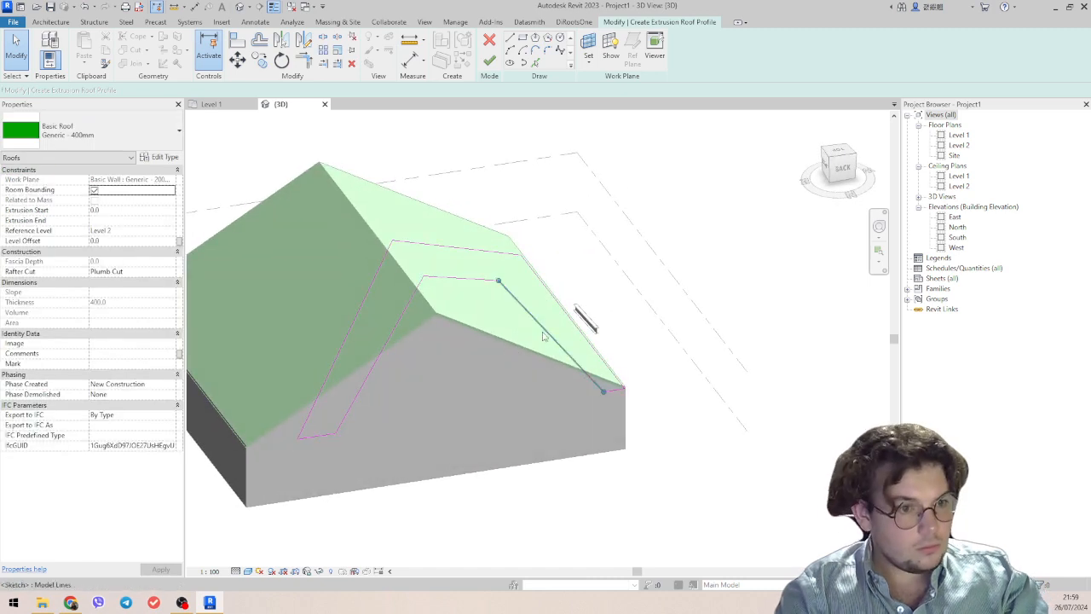
{"action": "left_click", "coordinate": [543, 337]}
{"action": "left_click", "coordinate": [445, 347]}
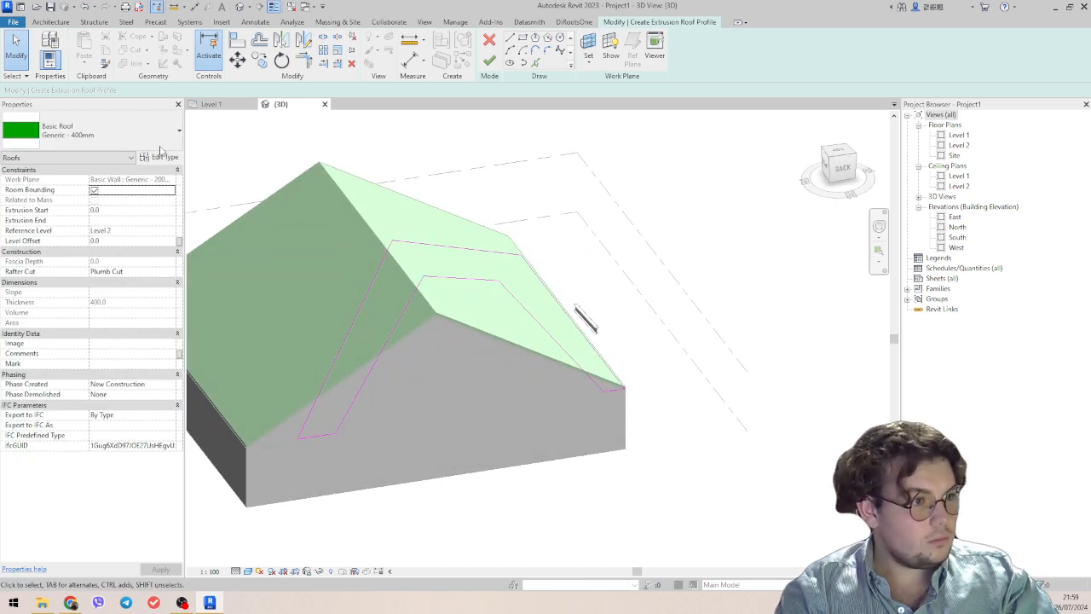
{"action": "left_click", "coordinate": [489, 60]}
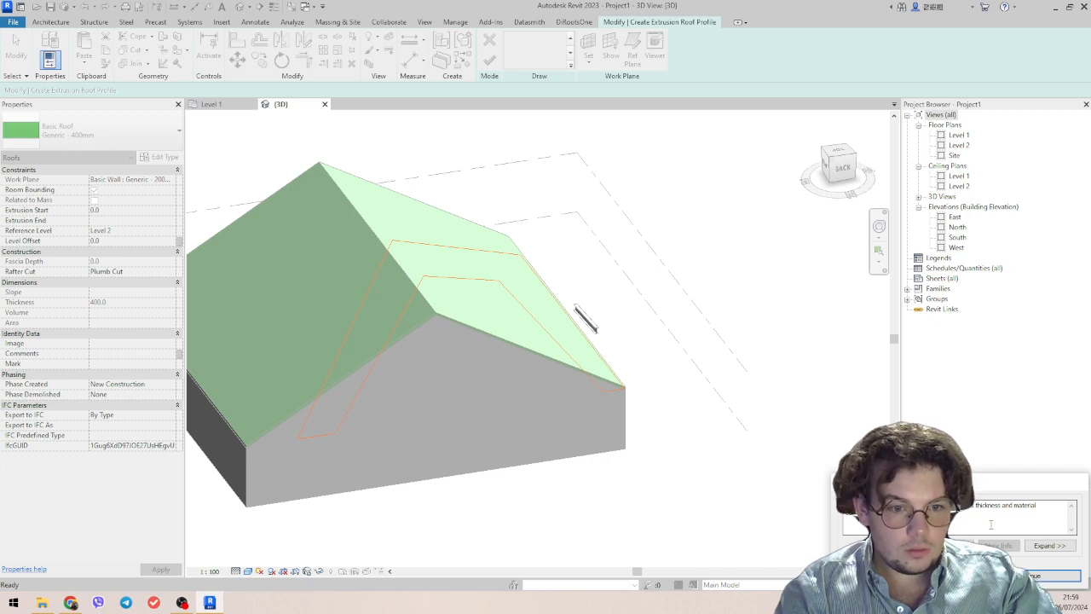
{"action": "left_click", "coordinate": [1055, 575]}
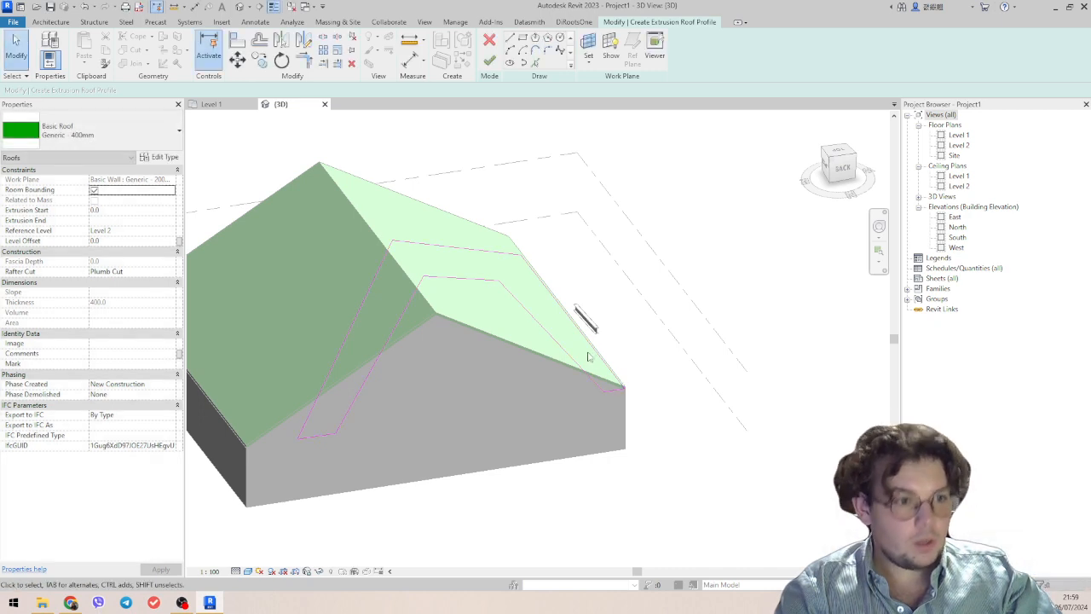
Delete the inner outline and end lines, keeping only the open three-segment outer profile, and finish the extrusion roof.
{"action": "key", "text": "Tab"}
{"action": "left_click", "coordinate": [333, 434]}
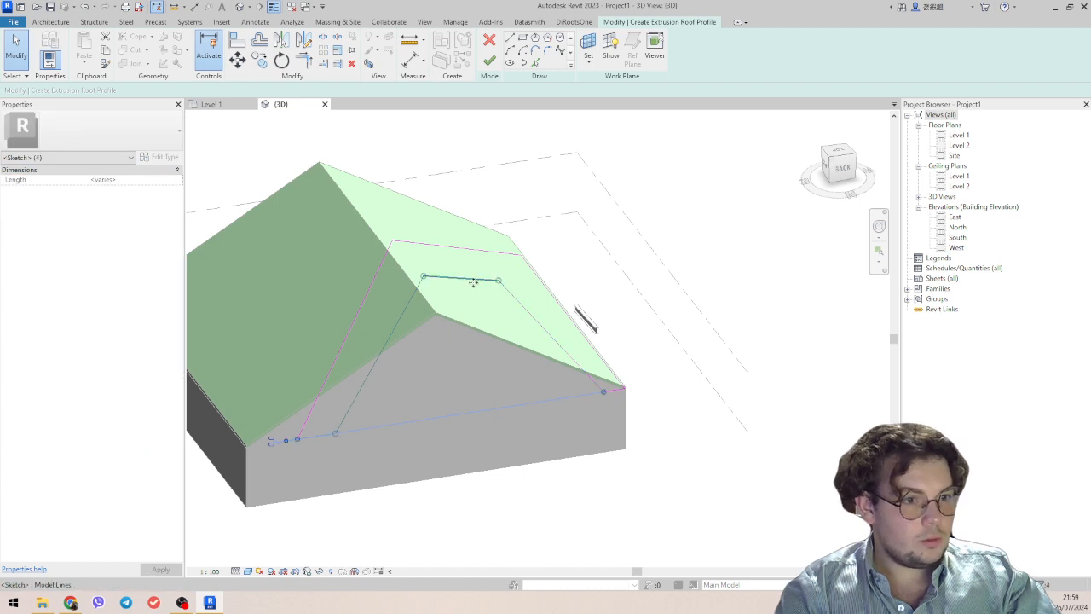
{"action": "key", "text": "Delete"}
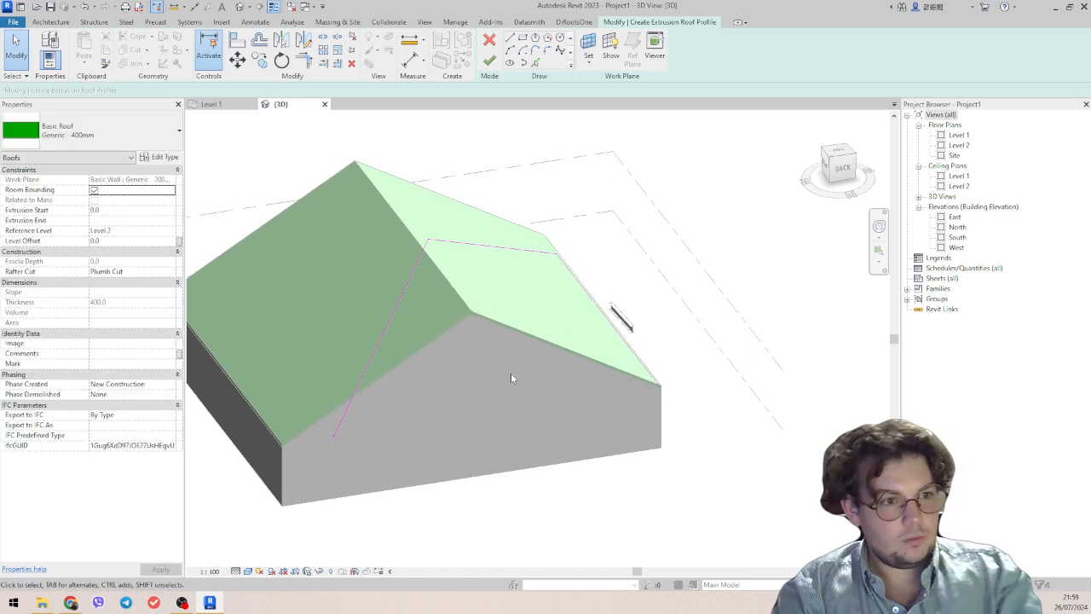
{"action": "mouse_move", "coordinate": [512, 377]}
{"action": "middle_mouse_down", "text": "shift"}
{"action": "mouse_move", "coordinate": [617, 293]}
{"action": "mouse_move", "coordinate": [701, 259]}
{"action": "mouse_move", "coordinate": [595, 258]}
{"action": "mouse_move", "coordinate": [579, 239]}
{"action": "middle_mouse_up", "text": "shift"}
{"action": "left_click", "coordinate": [488, 61]}
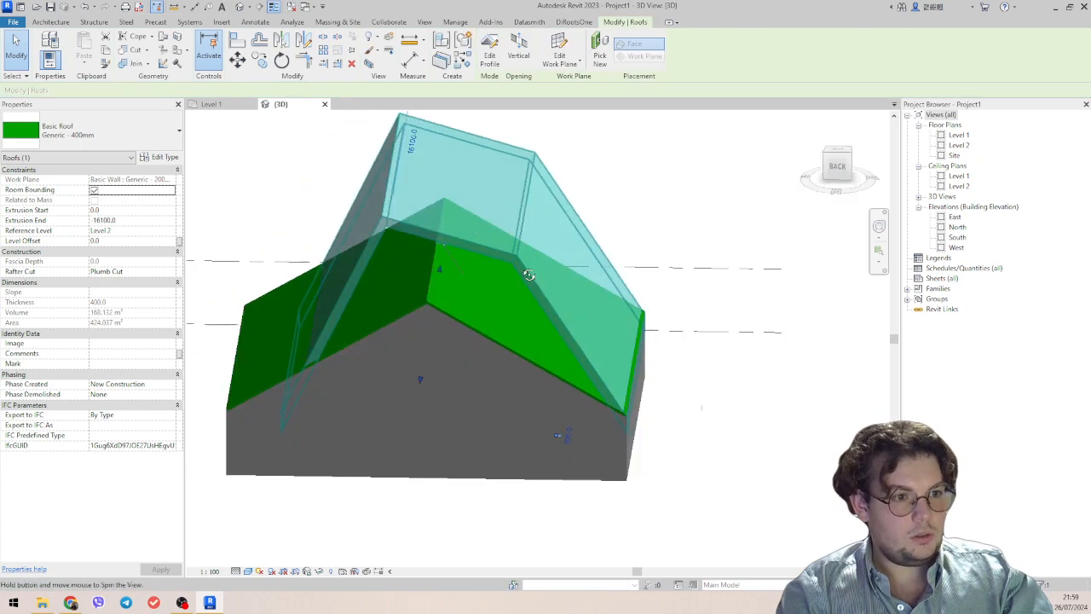
Examine the extruded roof over the gable roof from several angles, both selected and unselected.
{"action": "middle_click_drag", "start_coordinate": [528, 275], "coordinate": [579, 344], "text": "shift"}
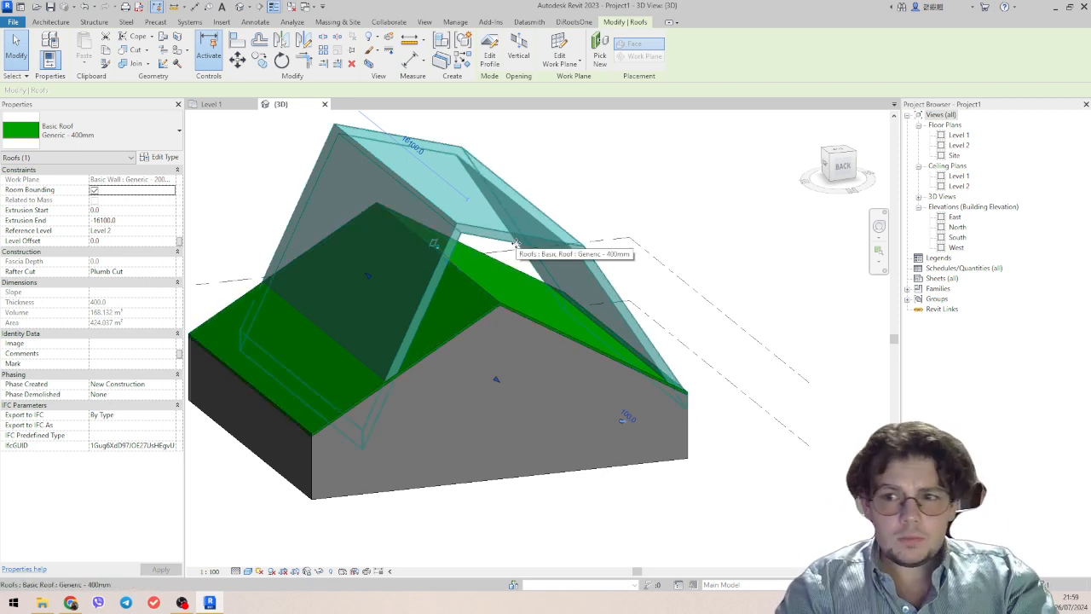
{"action": "middle_click_drag", "start_coordinate": [516, 244], "coordinate": [546, 209], "text": "shift"}
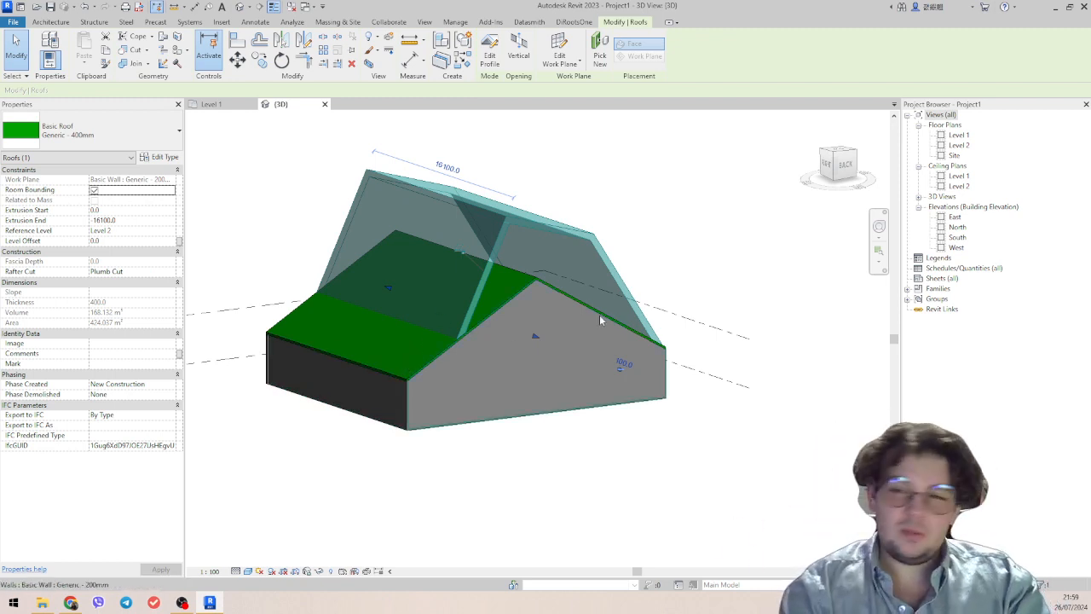
{"action": "middle_click_drag", "start_coordinate": [610, 287], "coordinate": [621, 303], "text": "shift"}
{"action": "left_click", "coordinate": [426, 168]}
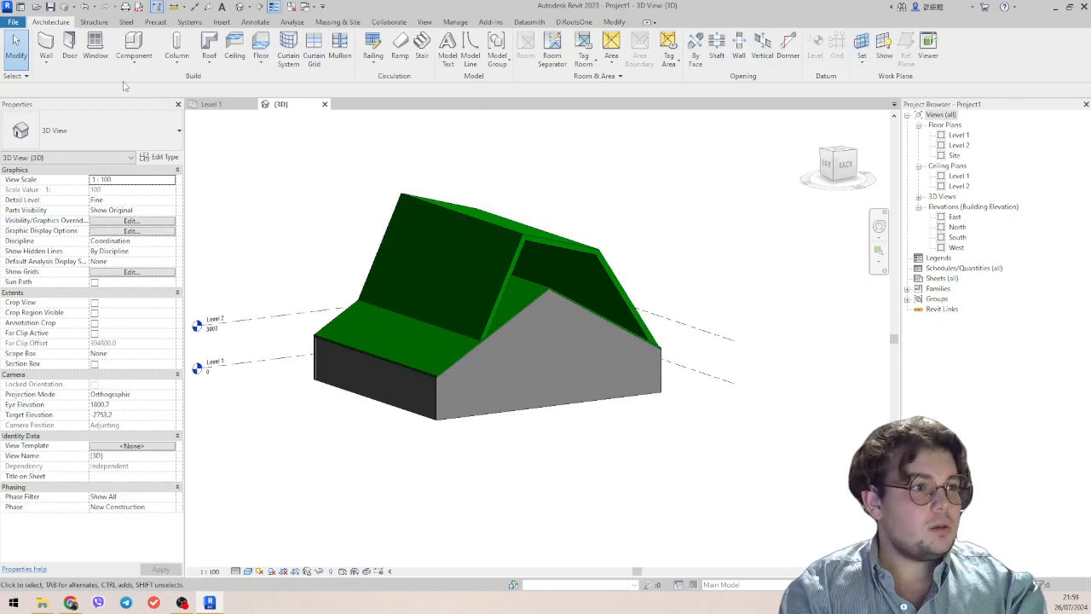
{"action": "left_click", "coordinate": [496, 267]}
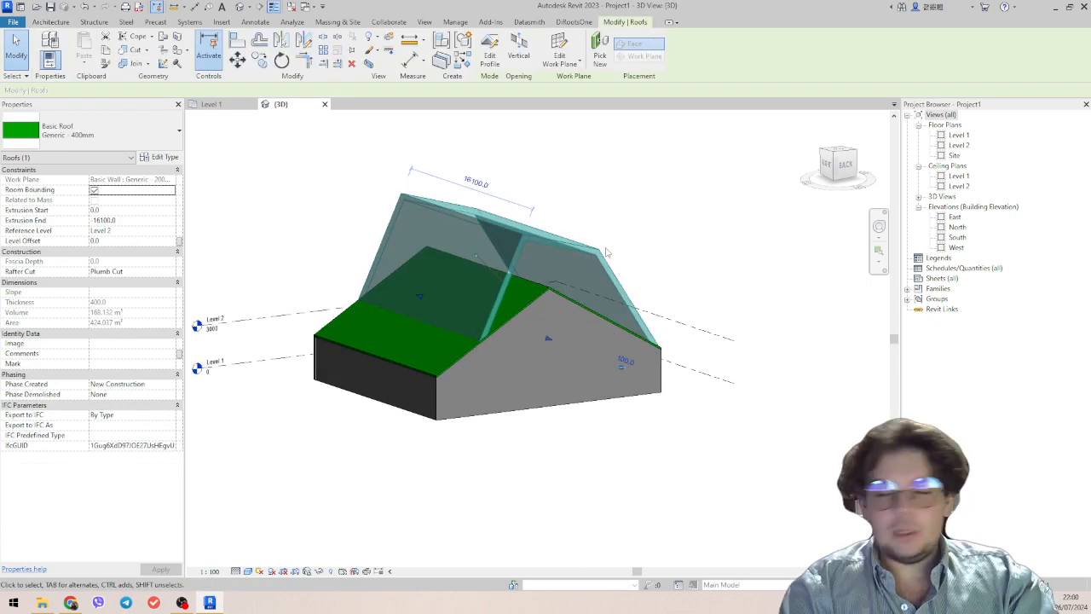
{"action": "scroll", "coordinate": [609, 266], "scroll_direction": "down", "scroll_amount": 1}
{"action": "left_click", "coordinate": [704, 263]}
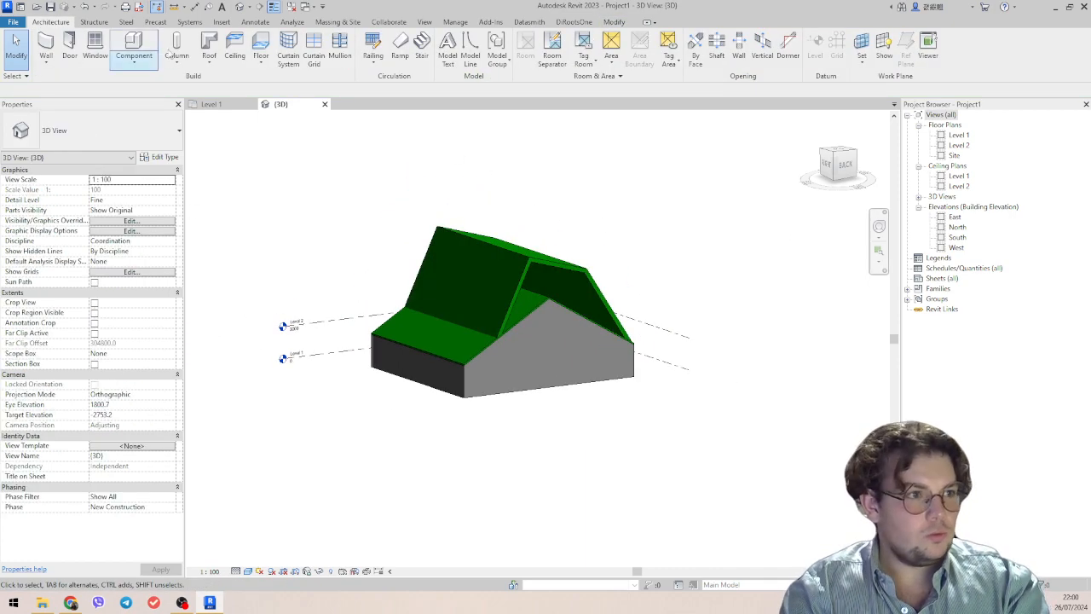
{"action": "left_click", "coordinate": [209, 55]}
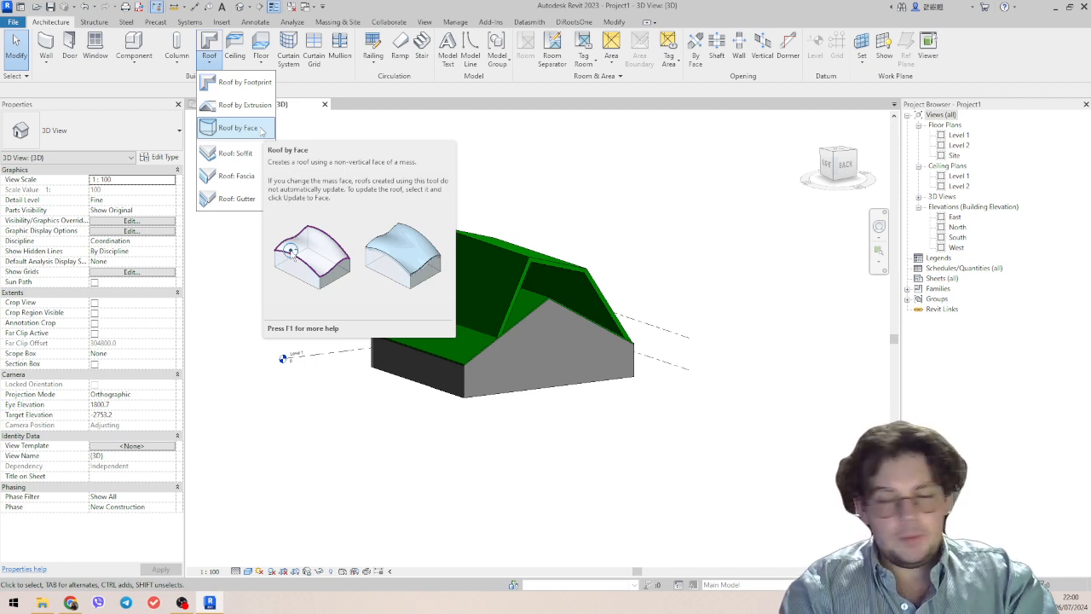
{"action": "left_click", "coordinate": [337, 22]}
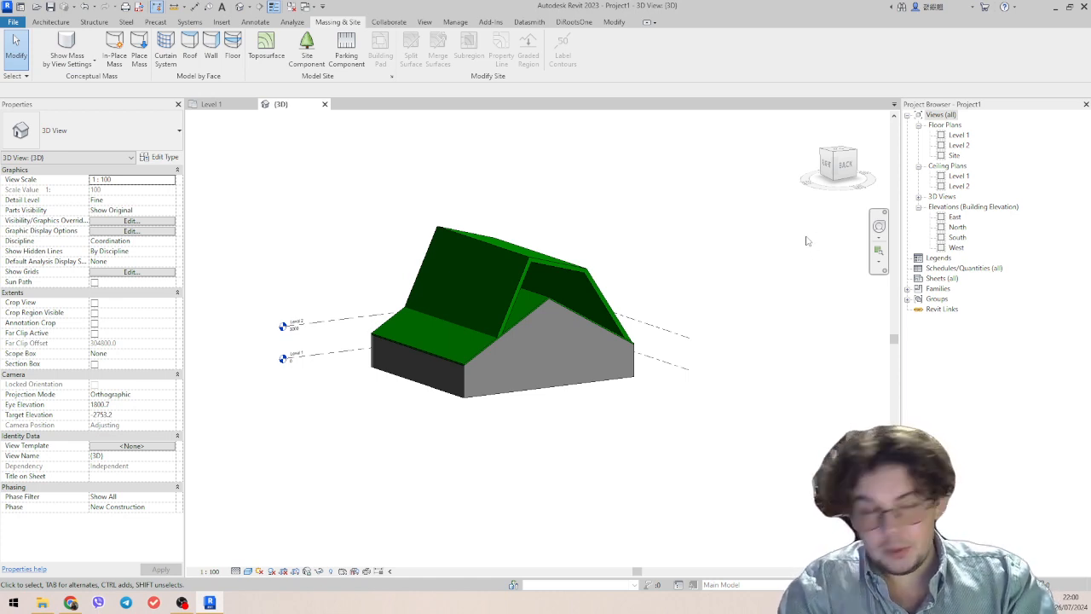
{"action": "left_click", "coordinate": [51, 21]}
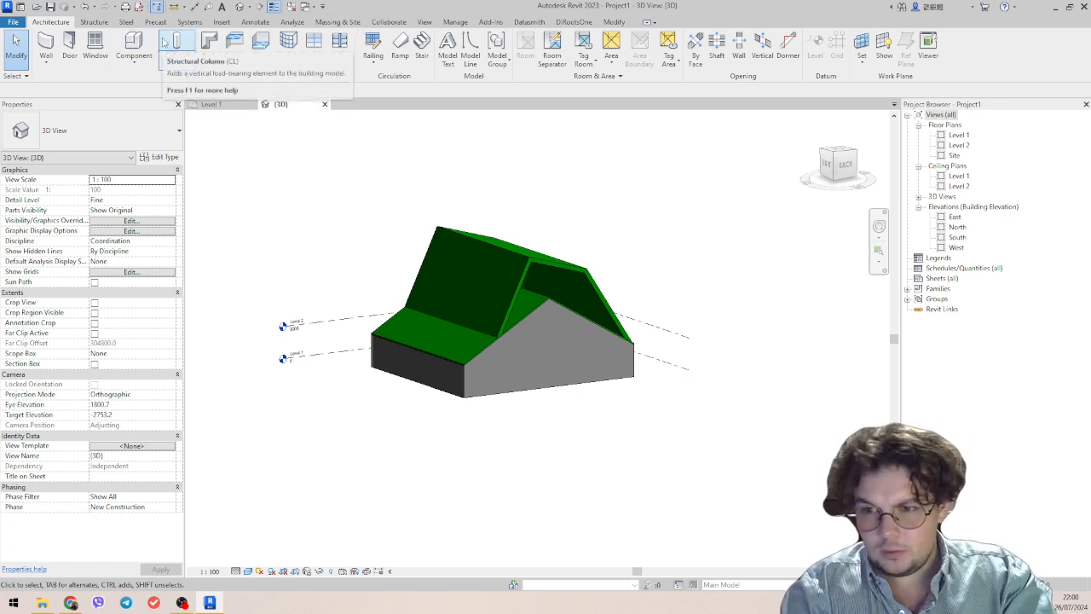
{"action": "left_click", "coordinate": [512, 300]}
{"action": "scroll", "coordinate": [524, 307], "scroll_direction": "up", "scroll_amount": 2}
{"action": "middle_click_drag", "start_coordinate": [524, 307], "coordinate": [558, 326], "text": "shift"}
{"action": "key", "text": "Escape"}
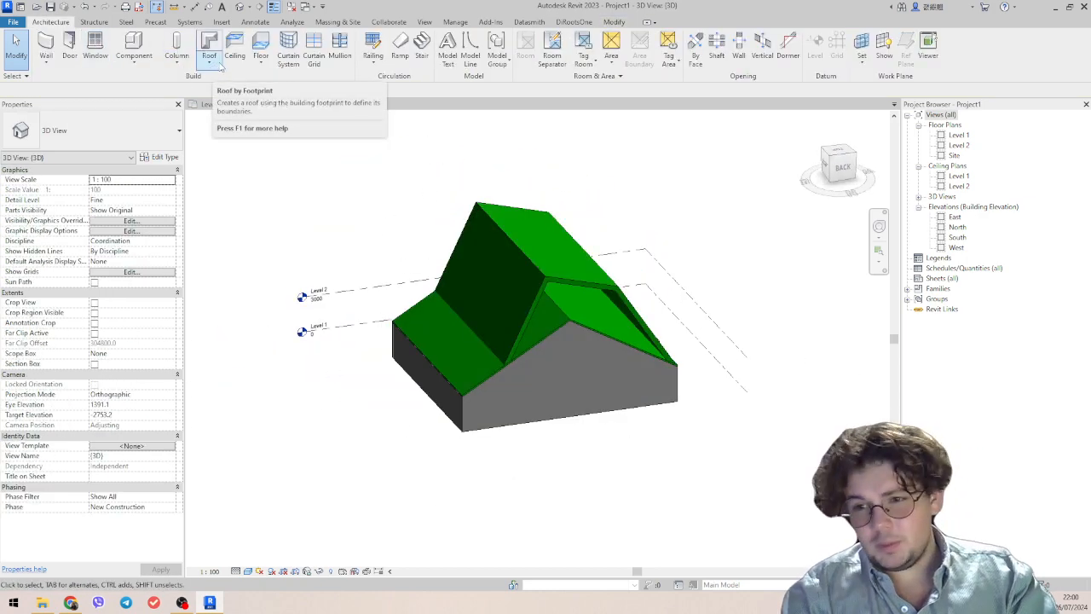
{"action": "middle_click_drag", "start_coordinate": [589, 299], "coordinate": [498, 290], "text": "shift"}
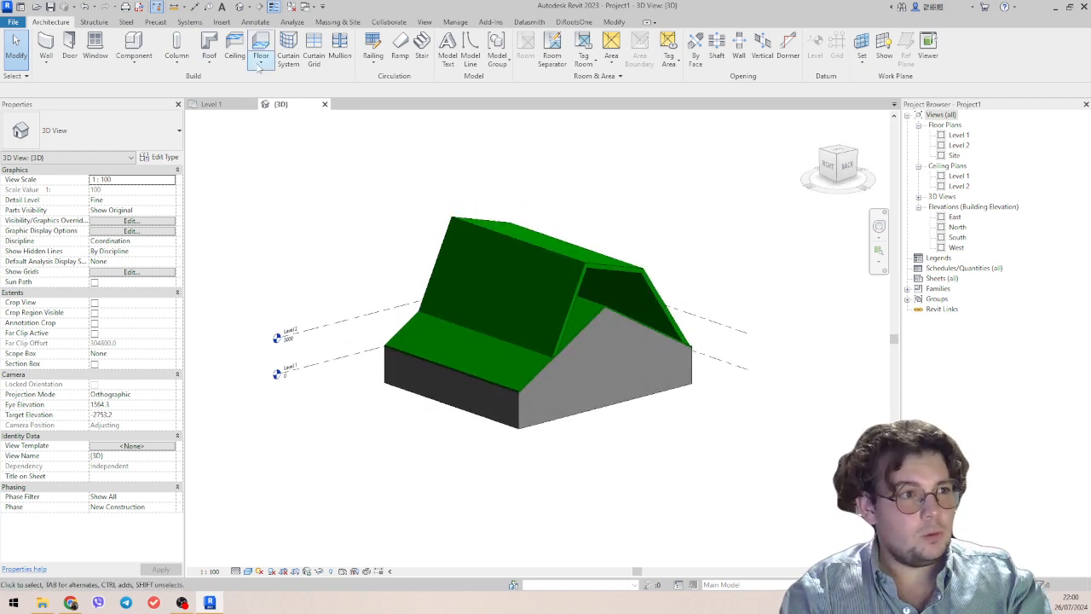
Place a roof gutter along the lower eave edge of the gable roof above the dark side wall.
{"action": "left_click", "coordinate": [210, 62]}
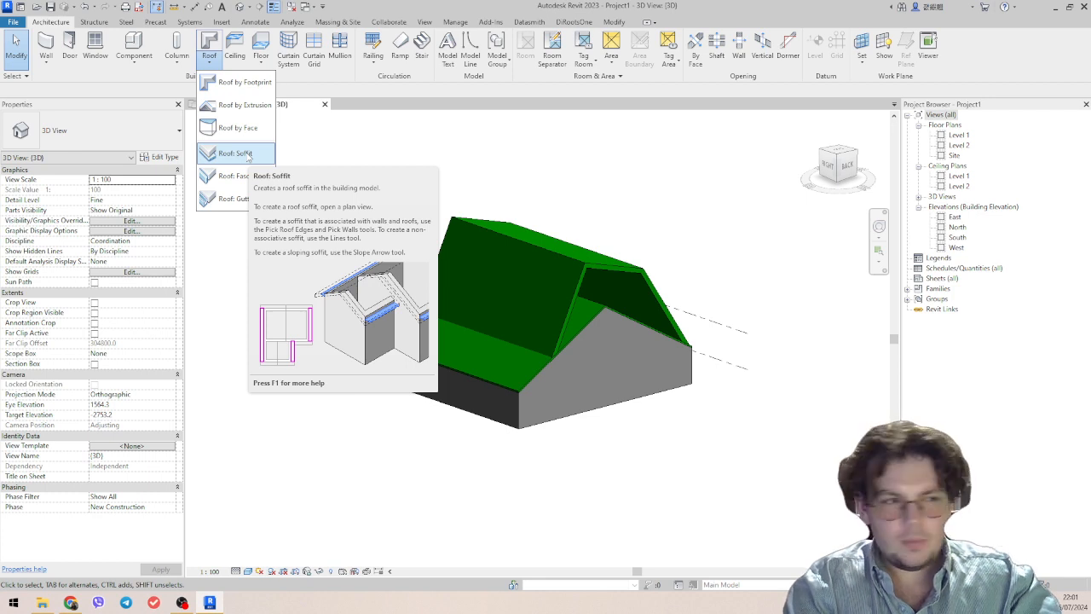
{"action": "left_click", "coordinate": [246, 198]}
{"action": "scroll", "coordinate": [426, 360], "scroll_direction": "up", "scroll_amount": 5}
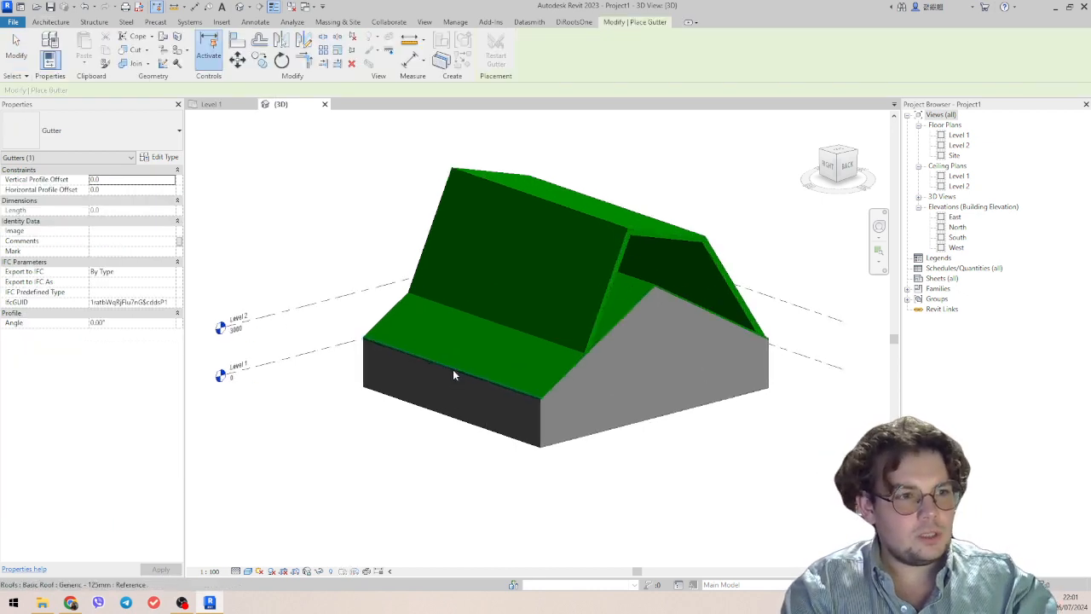
{"action": "left_click", "coordinate": [471, 378]}
{"action": "middle_click_drag", "start_coordinate": [475, 381], "coordinate": [556, 461], "text": "shift"}
{"action": "scroll", "coordinate": [534, 403], "scroll_direction": "up", "scroll_amount": 5}
{"action": "key", "text": "Escape"}
{"action": "key", "text": "Escape"}
Set the eave gutter type's profile to M_Gutter - Bevel : 150 x 150mm.
{"action": "left_click", "coordinate": [439, 405]}
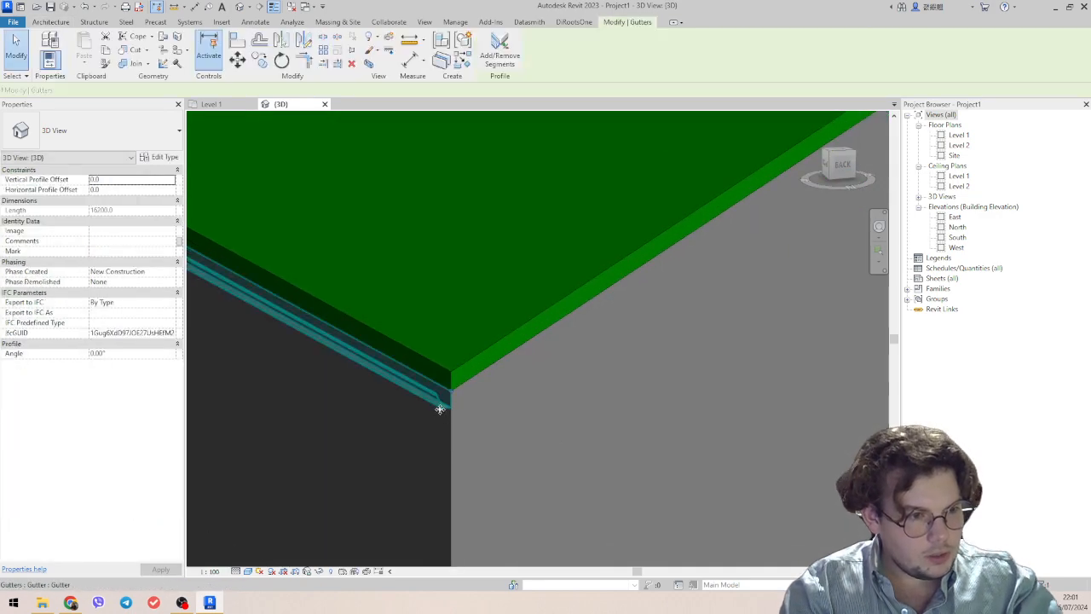
{"action": "middle_click_drag", "start_coordinate": [440, 407], "coordinate": [595, 277], "text": "shift"}
{"action": "left_click", "coordinate": [726, 248]}
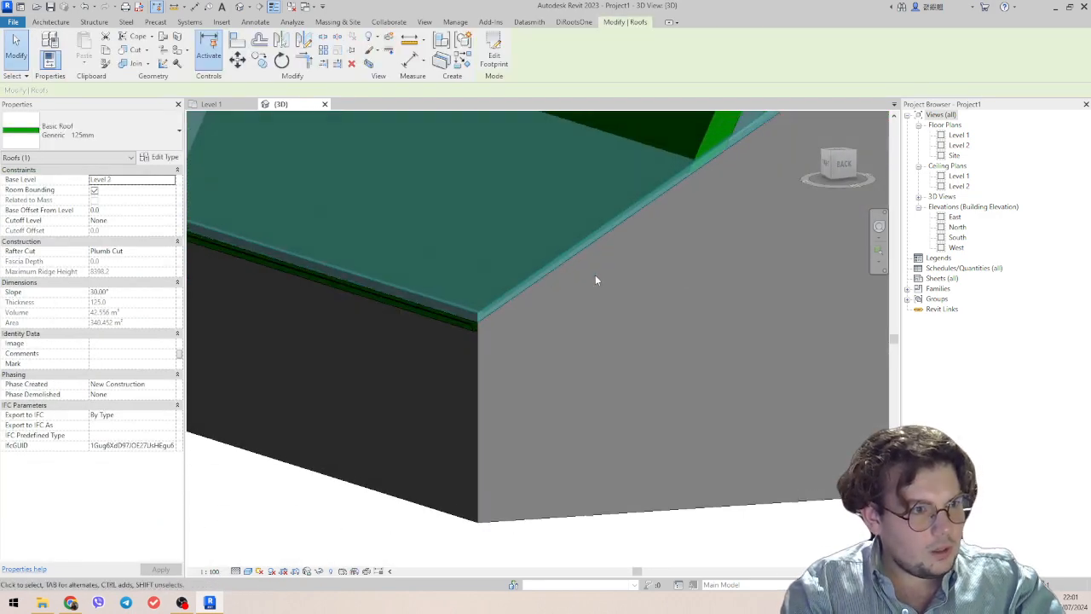
{"action": "left_click", "coordinate": [470, 325]}
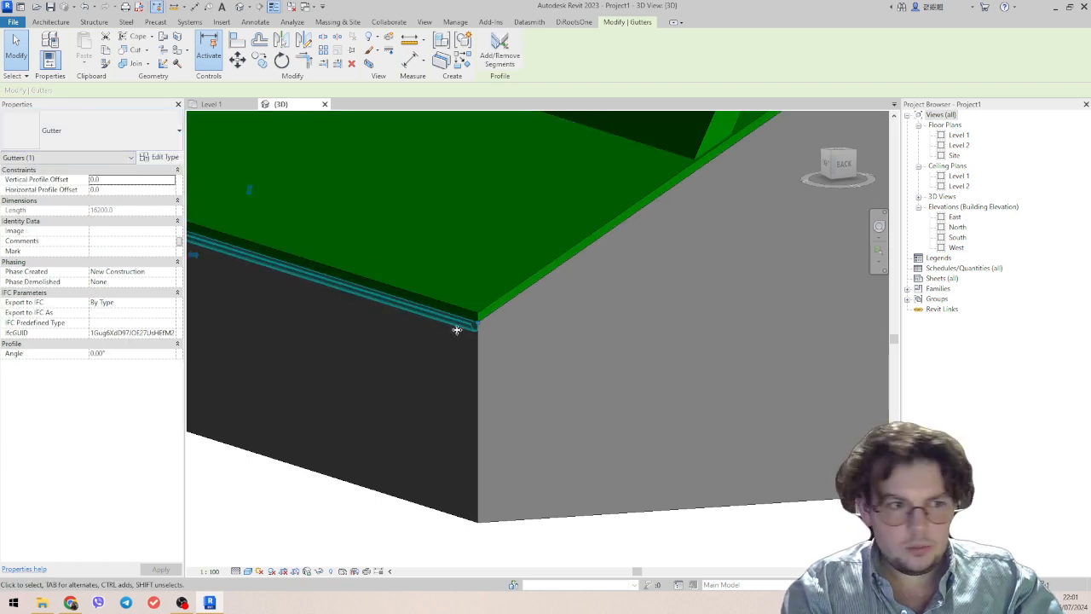
{"action": "scroll", "coordinate": [492, 333], "scroll_direction": "up", "scroll_amount": 5}
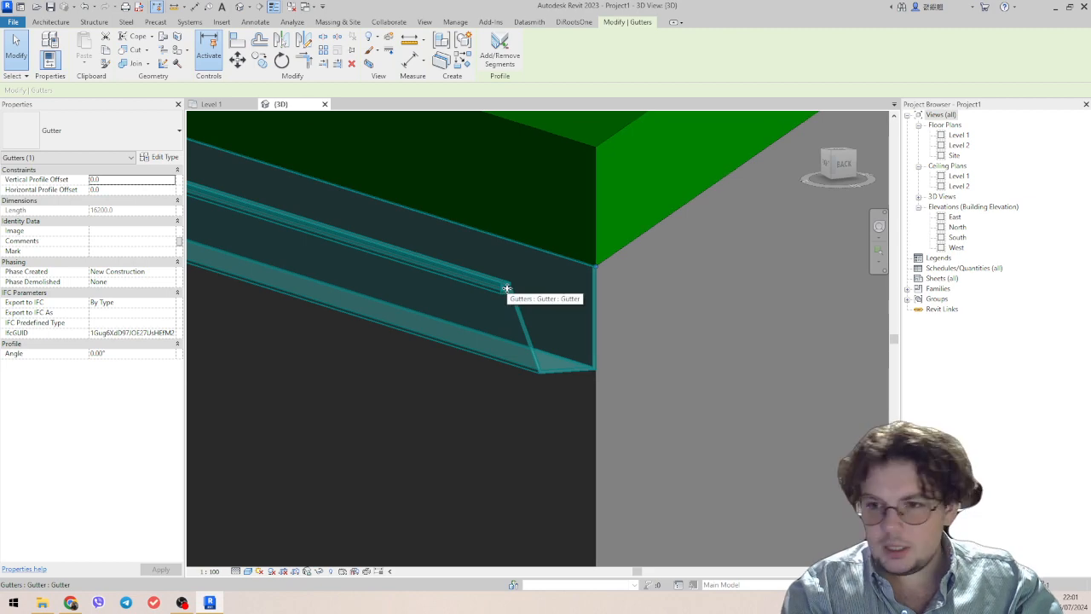
{"action": "left_click", "coordinate": [159, 157]}
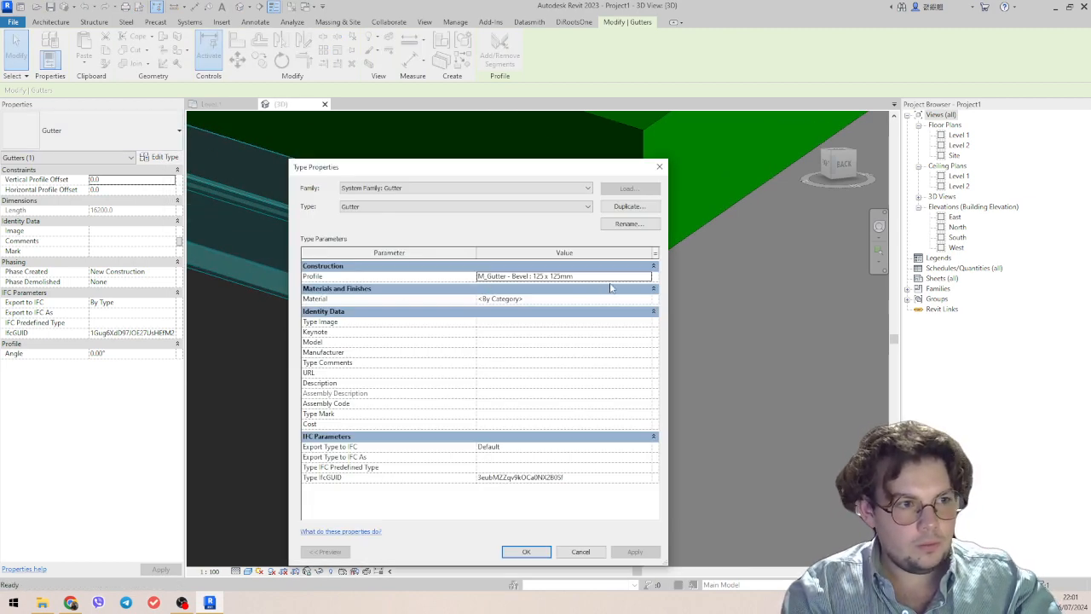
{"action": "left_click", "coordinate": [646, 277]}
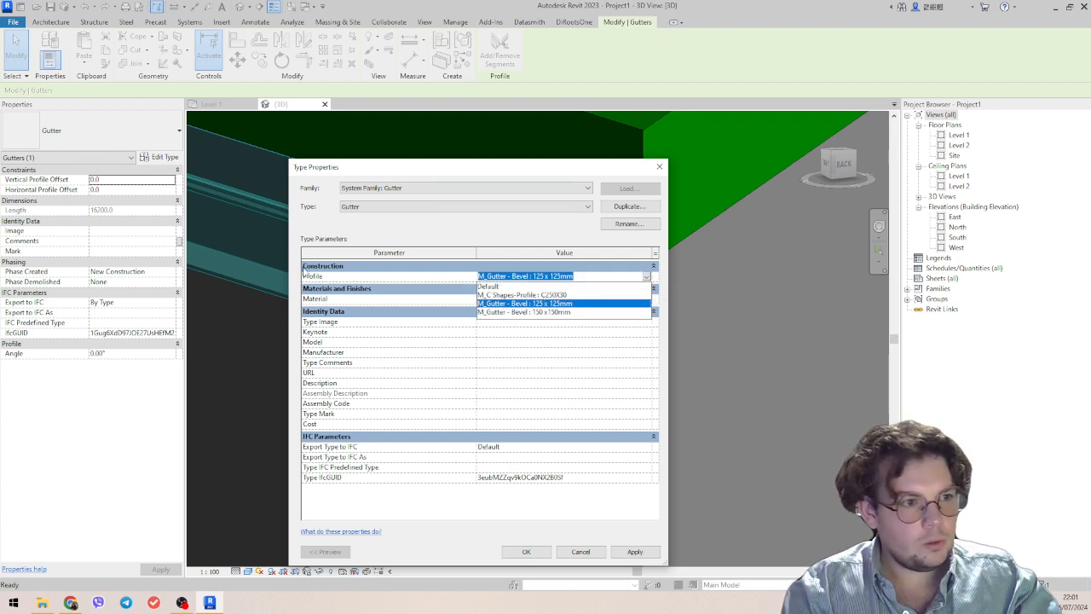
{"action": "left_click", "coordinate": [569, 312]}
{"action": "left_click", "coordinate": [518, 552]}
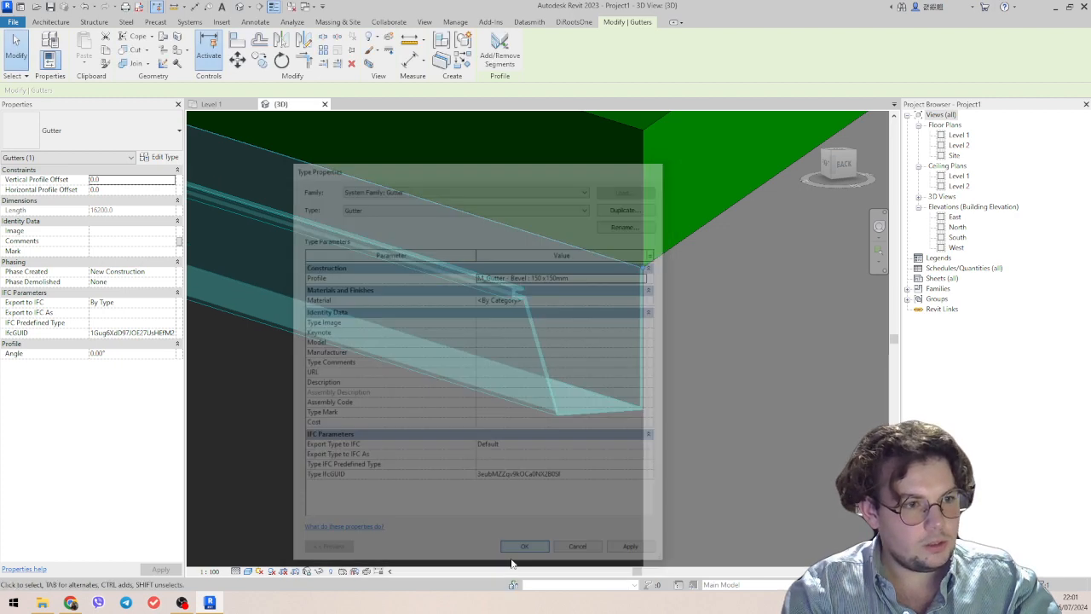
{"action": "scroll", "coordinate": [618, 407], "scroll_direction": "down", "scroll_amount": 5}
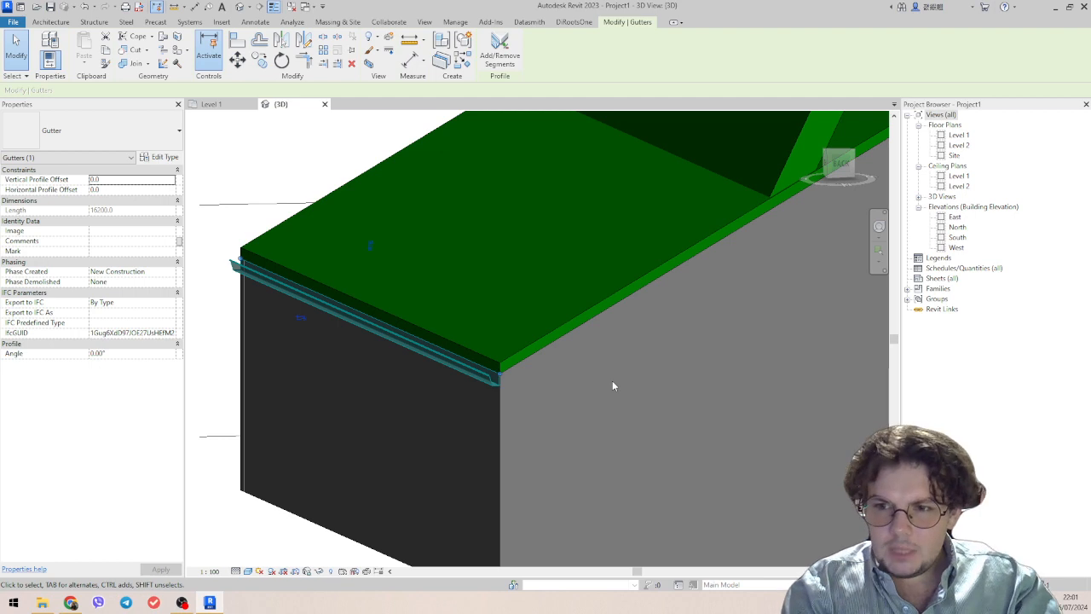
Find the Profile template among the English-Imperial templates for a new family, and leave without creating one.
{"action": "left_click", "coordinate": [13, 22]}
{"action": "mouse_move", "coordinate": [68, 70]}
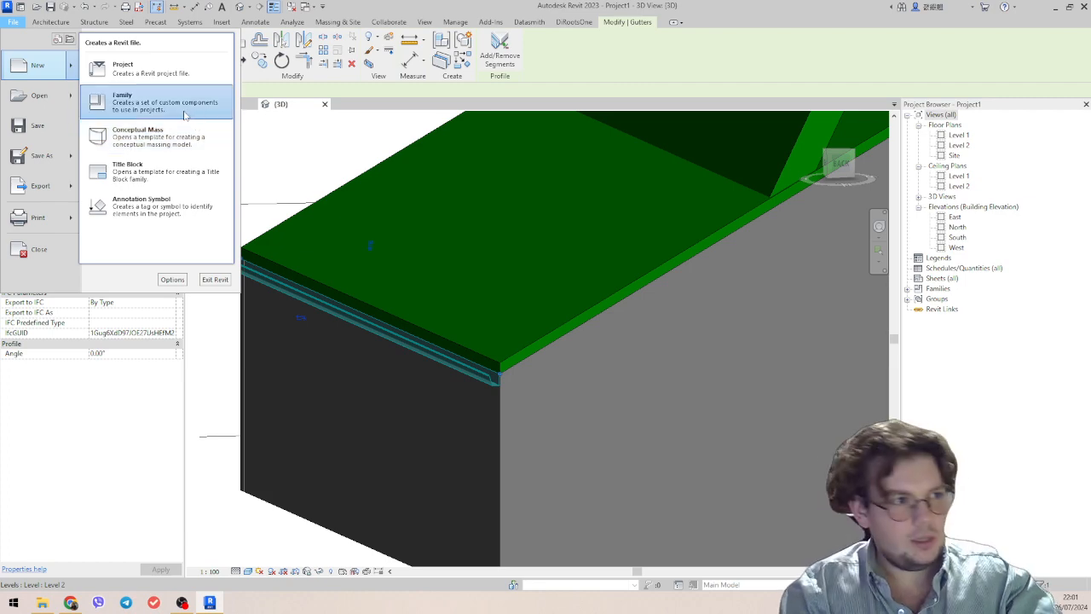
{"action": "left_click", "coordinate": [180, 104]}
{"action": "scroll", "coordinate": [503, 432], "scroll_direction": "down", "scroll_amount": 7}
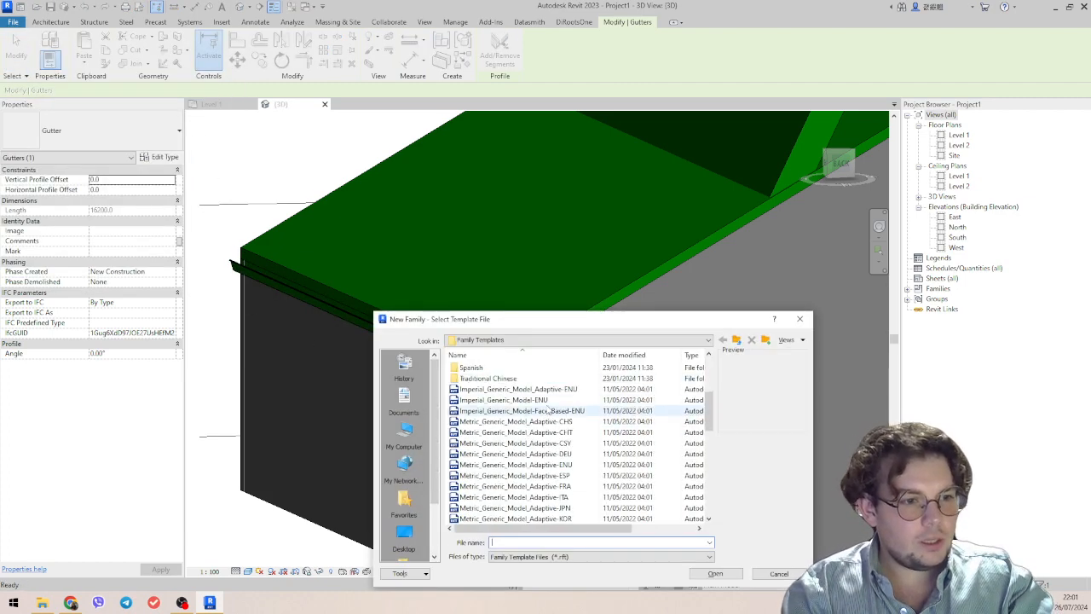
{"action": "left_click_drag", "start_coordinate": [623, 313], "coordinate": [623, 165]}
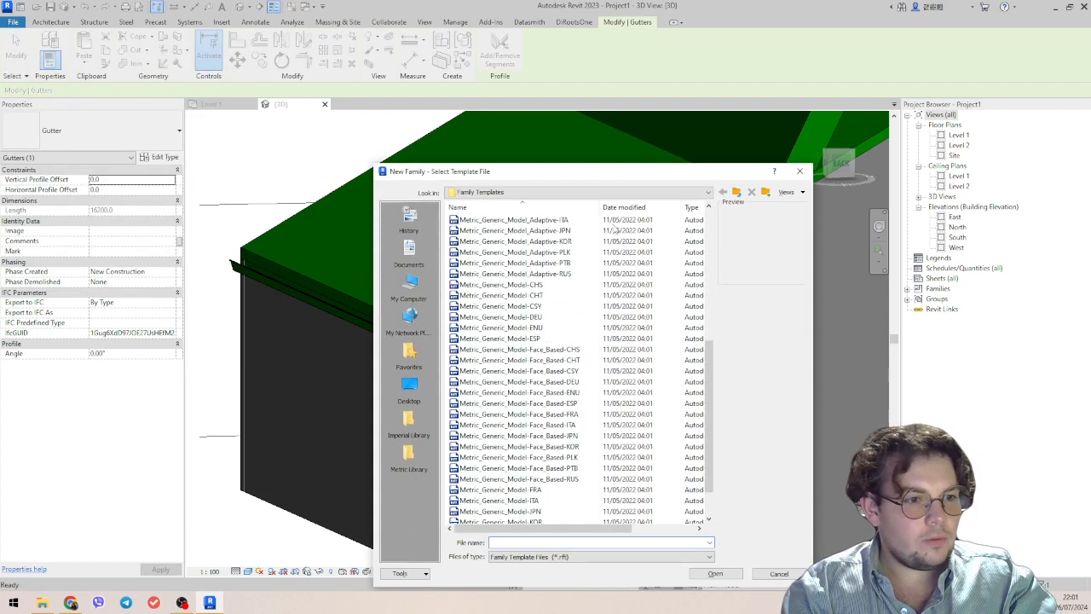
{"action": "scroll", "coordinate": [548, 459], "scroll_direction": "up", "scroll_amount": 8}
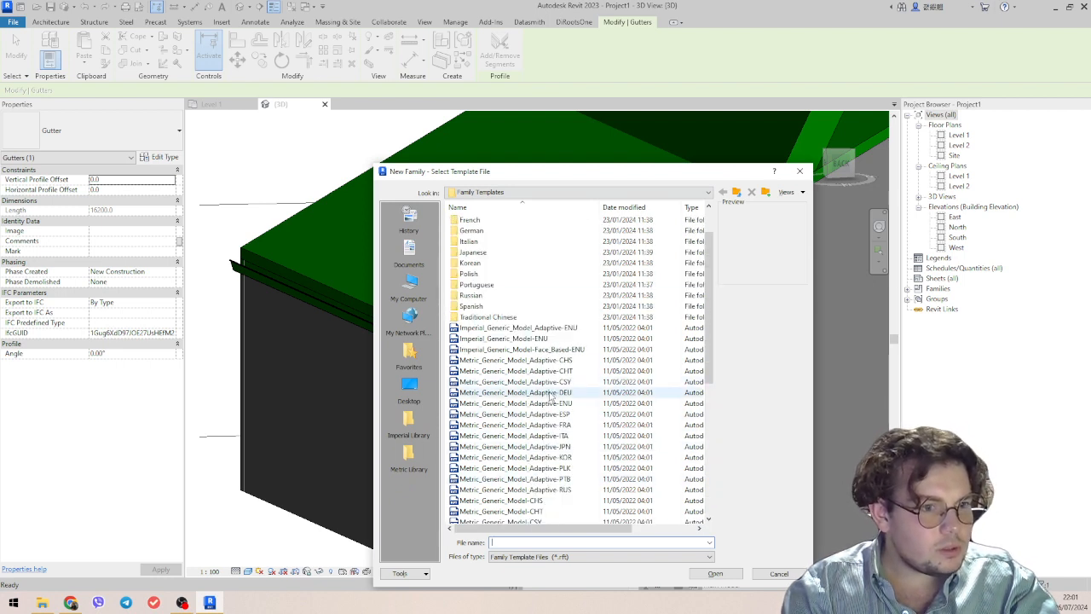
{"action": "scroll", "coordinate": [494, 329], "scroll_direction": "up", "scroll_amount": 2}
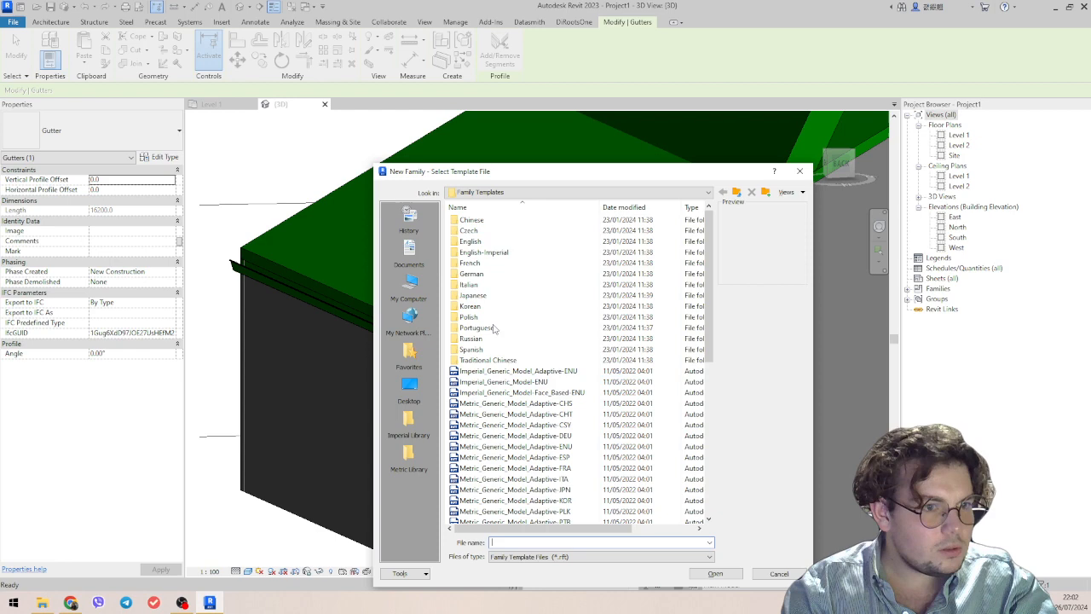
{"action": "double_click", "coordinate": [494, 252]}
{"action": "scroll", "coordinate": [503, 358], "scroll_direction": "down", "scroll_amount": 3}
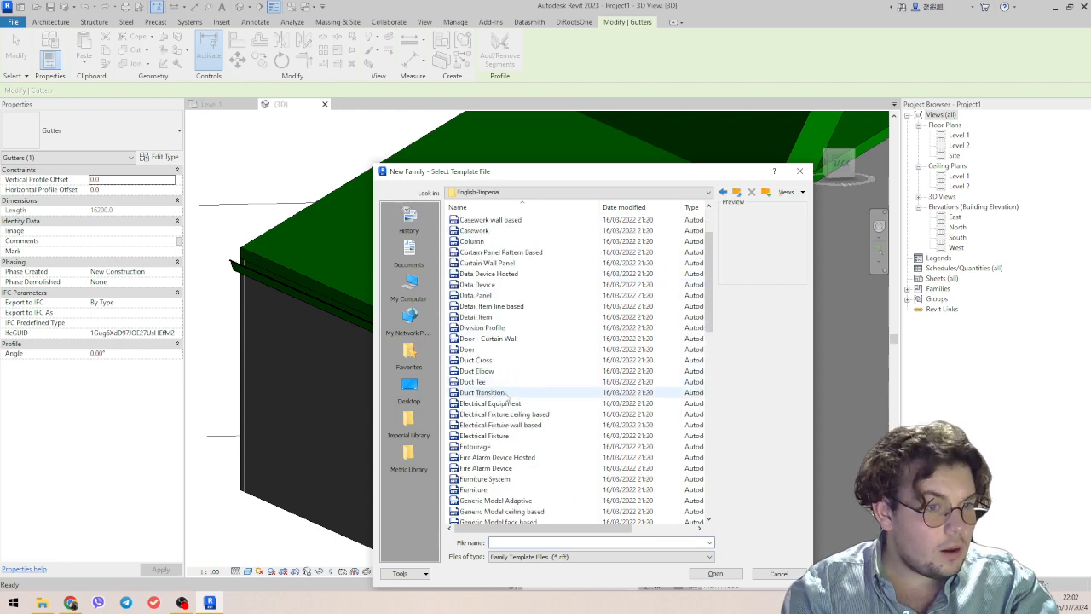
{"action": "scroll", "coordinate": [511, 384], "scroll_direction": "down", "scroll_amount": 6}
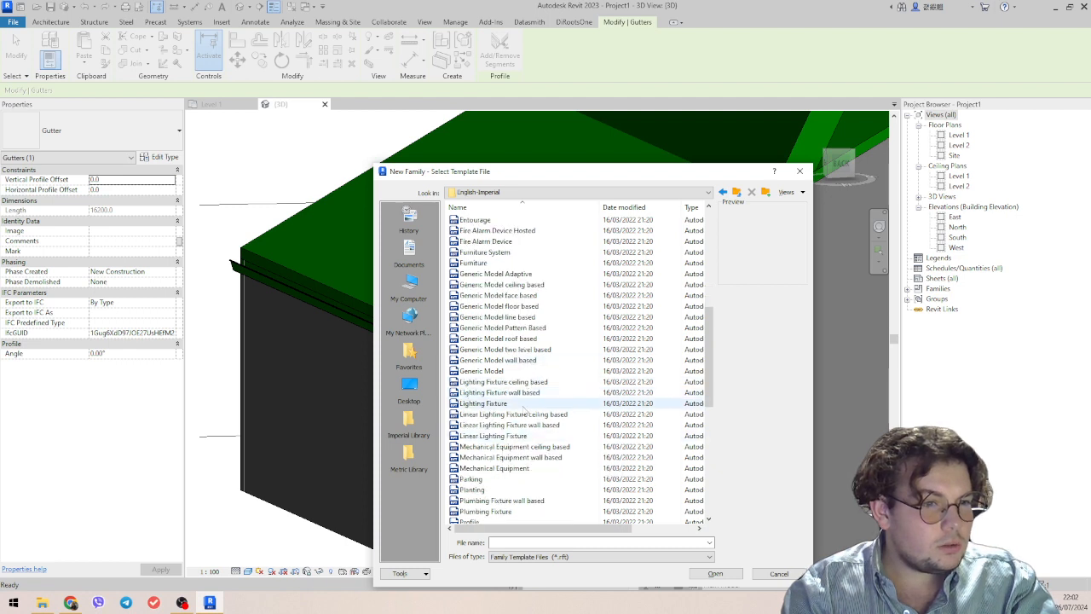
{"action": "scroll", "coordinate": [503, 478], "scroll_direction": "down", "scroll_amount": 2}
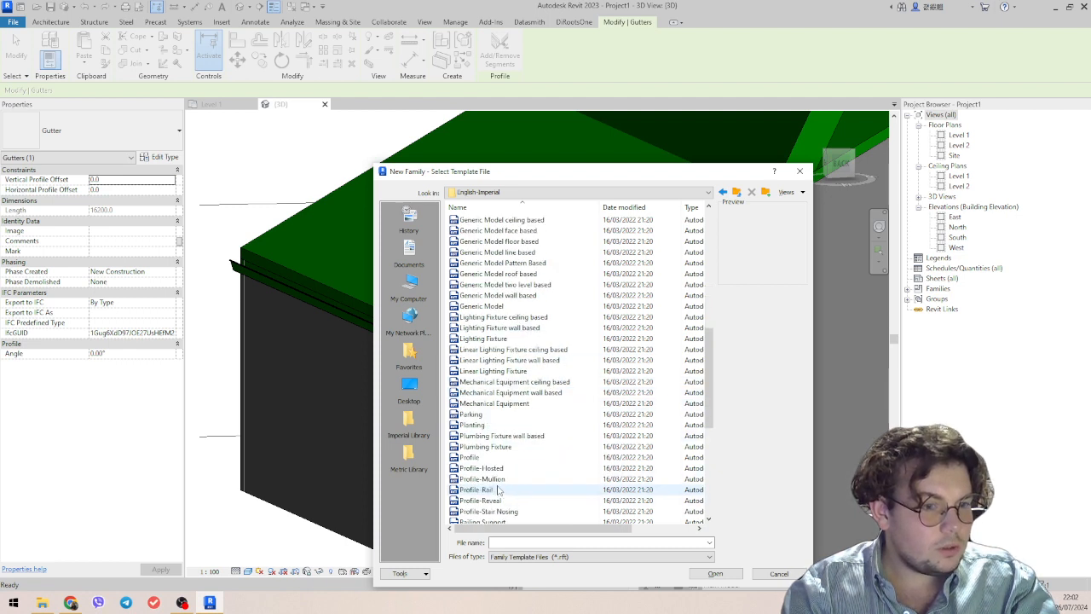
{"action": "left_click", "coordinate": [473, 457]}
{"action": "scroll", "coordinate": [477, 436], "scroll_direction": "down", "scroll_amount": 2}
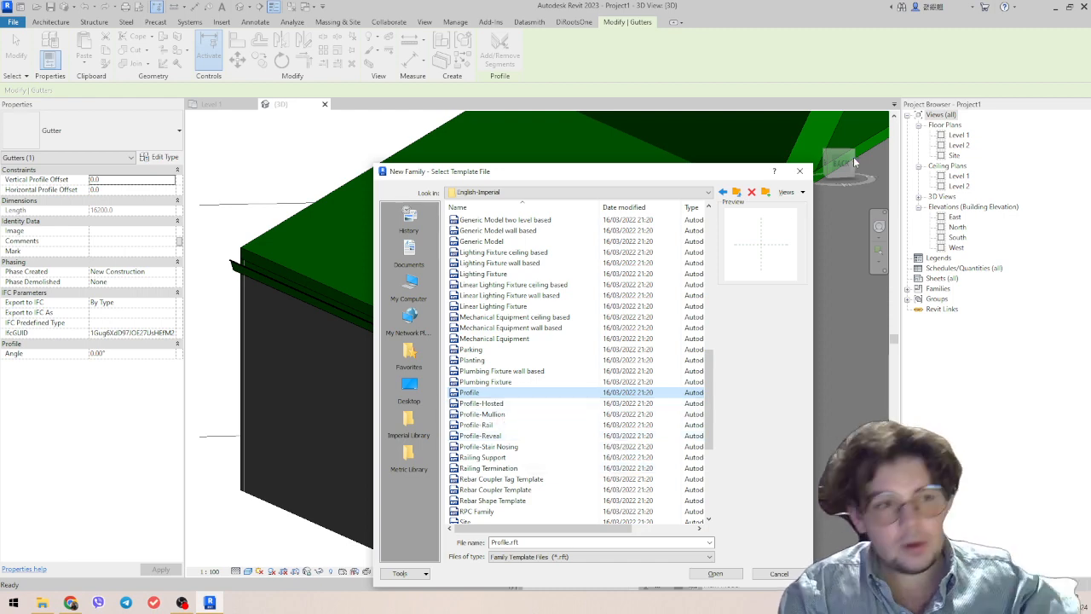
{"action": "key", "text": "Escape"}
{"action": "key", "text": "Escape"}
Review the profile options available for the gutter type without changing the selection.
{"action": "left_click", "coordinate": [162, 159]}
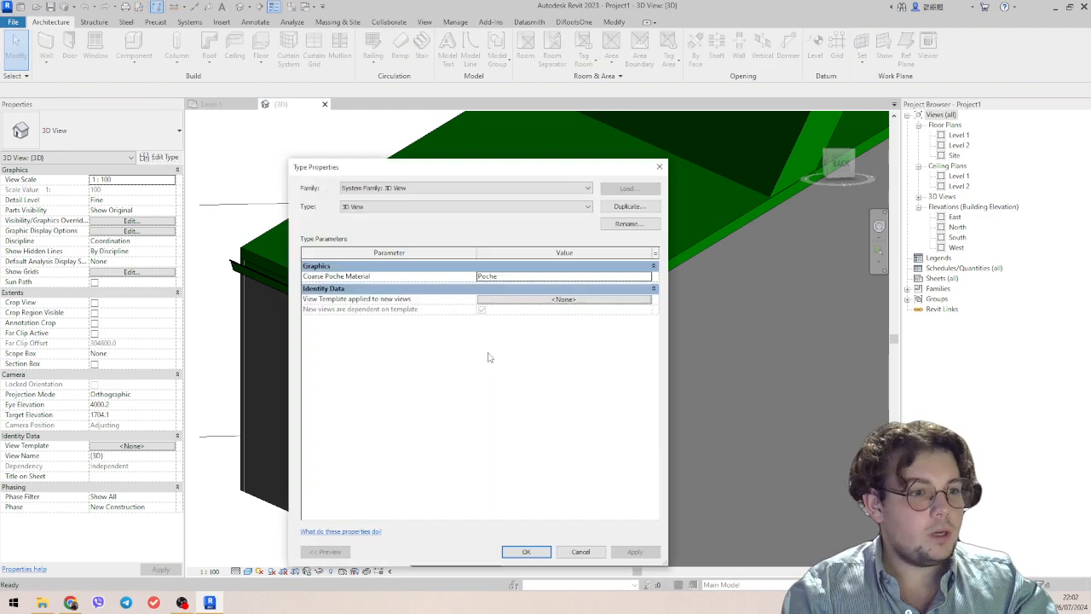
{"action": "key", "text": "Escape"}
{"action": "left_click", "coordinate": [477, 369]}
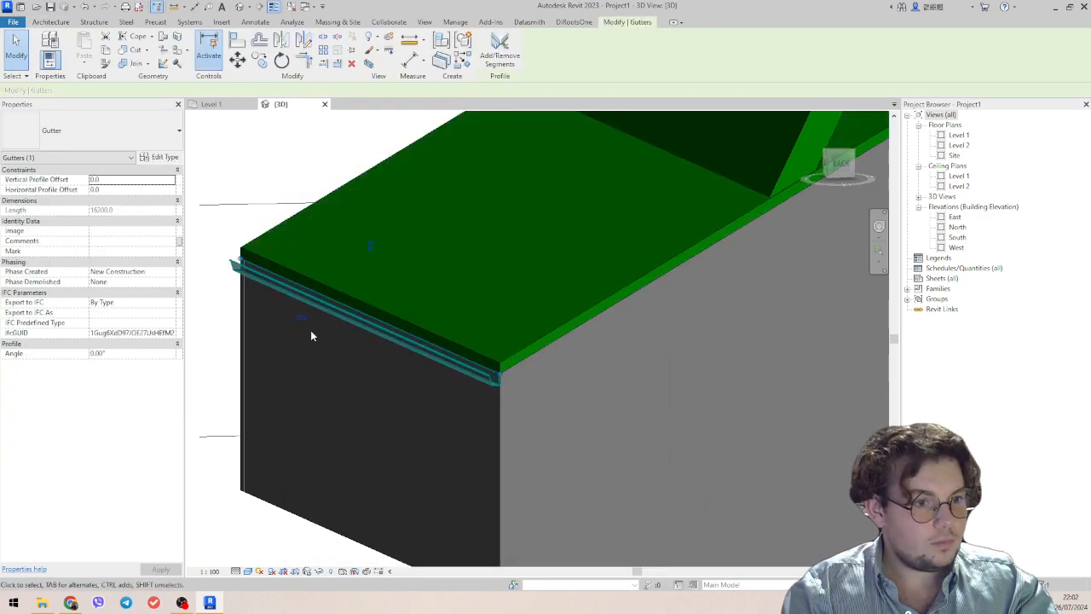
{"action": "left_click", "coordinate": [160, 158]}
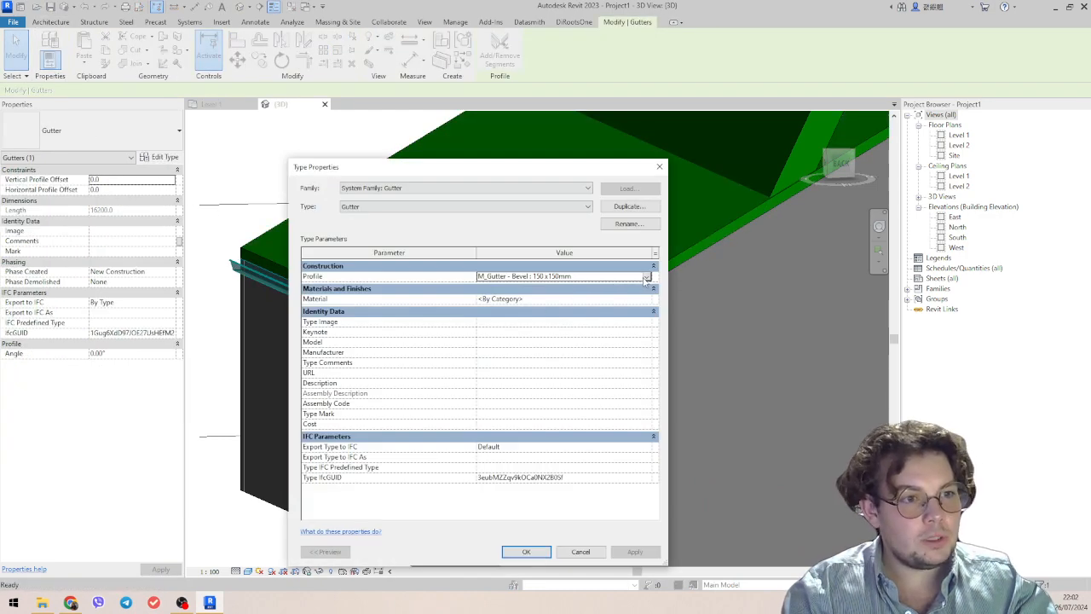
{"action": "left_click", "coordinate": [647, 277]}
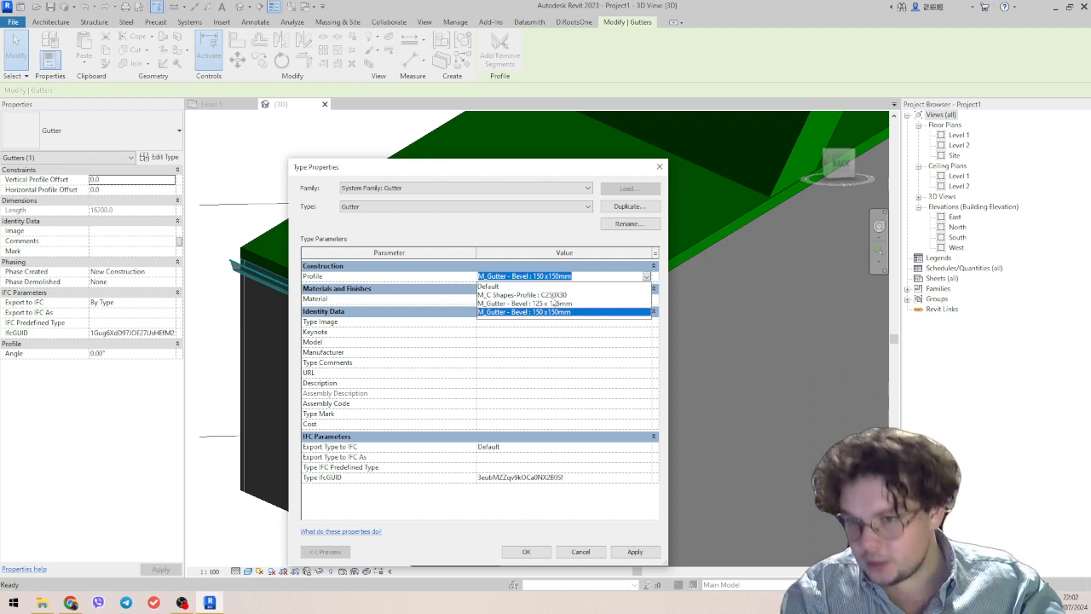
{"action": "left_click", "coordinate": [659, 167]}
{"action": "left_click", "coordinate": [660, 167]}
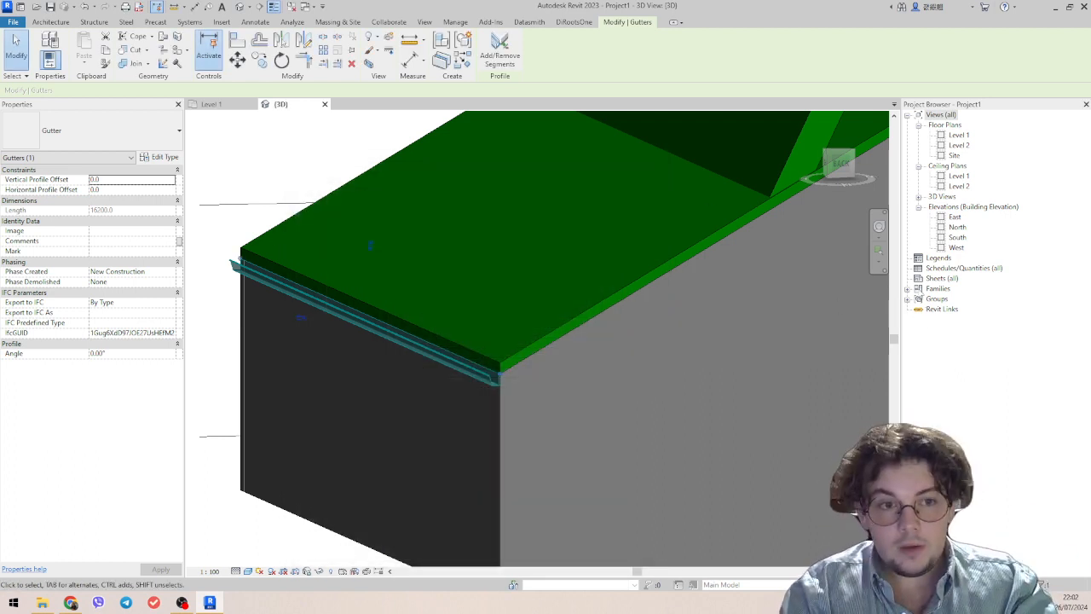
Expand the project's families down to the individual profile families.
{"action": "left_click", "coordinate": [908, 289]}
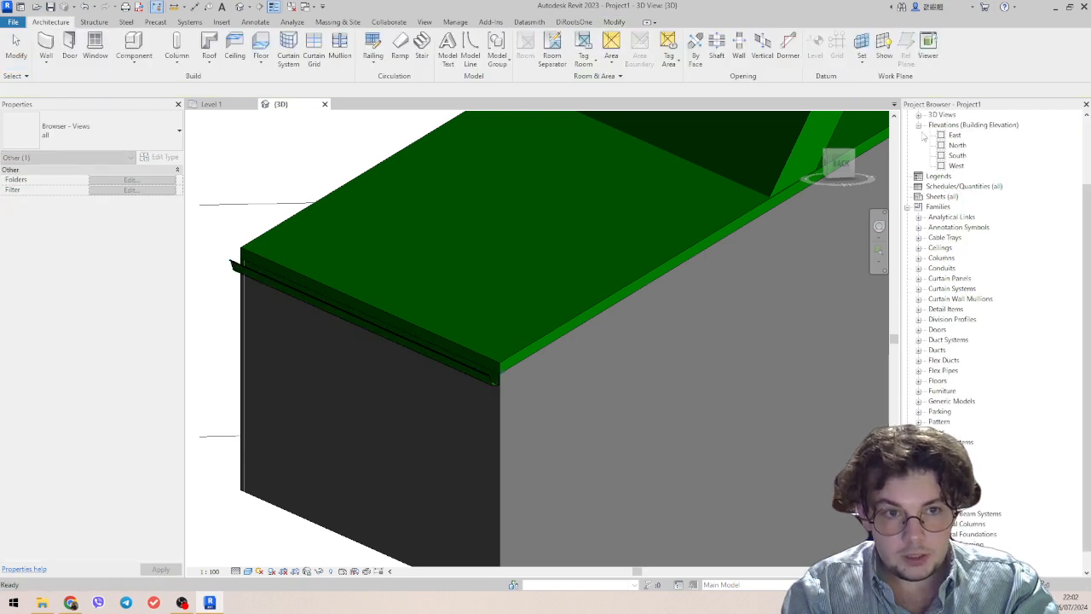
{"action": "scroll", "coordinate": [949, 309], "scroll_direction": "down", "scroll_amount": 1}
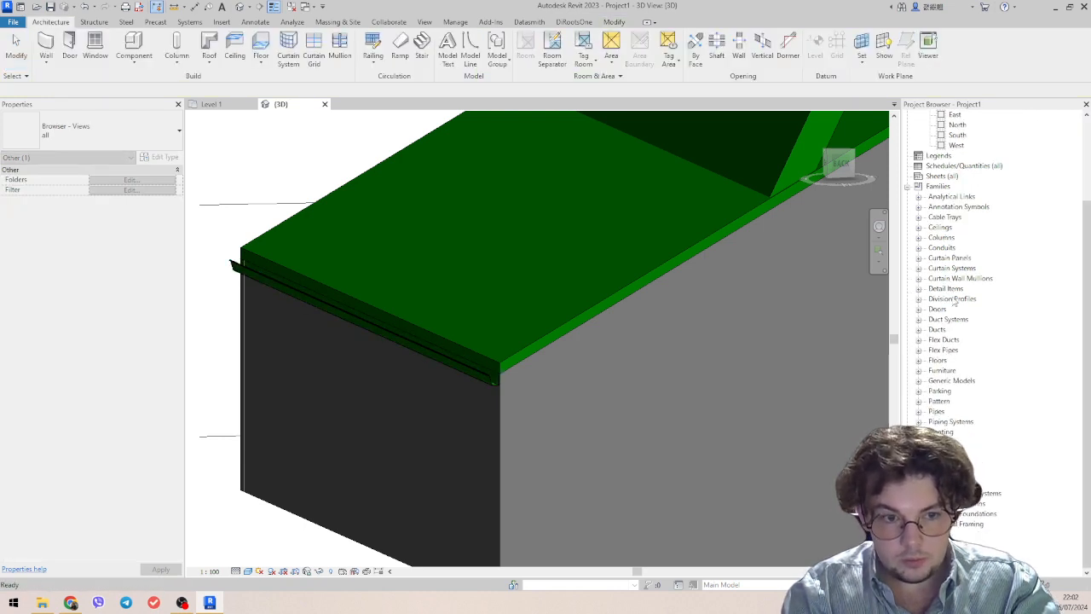
{"action": "left_click", "coordinate": [919, 442]}
{"action": "scroll", "coordinate": [960, 441], "scroll_direction": "down", "scroll_amount": 1}
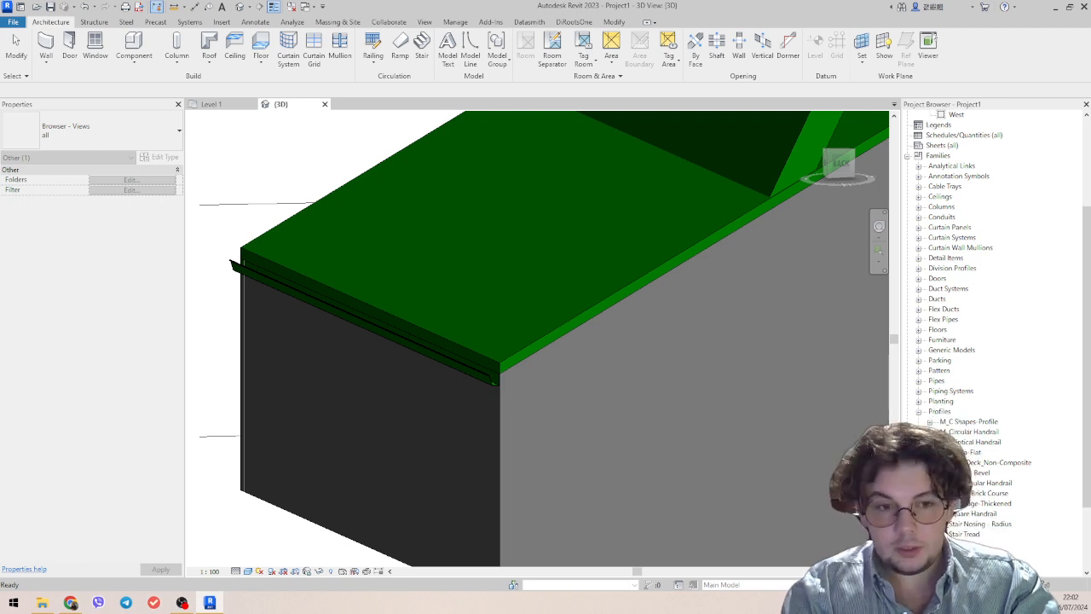
Check which profile family the eave gutter's type uses.
{"action": "left_click", "coordinate": [469, 362]}
{"action": "scroll", "coordinate": [477, 371], "scroll_direction": "up", "scroll_amount": 3}
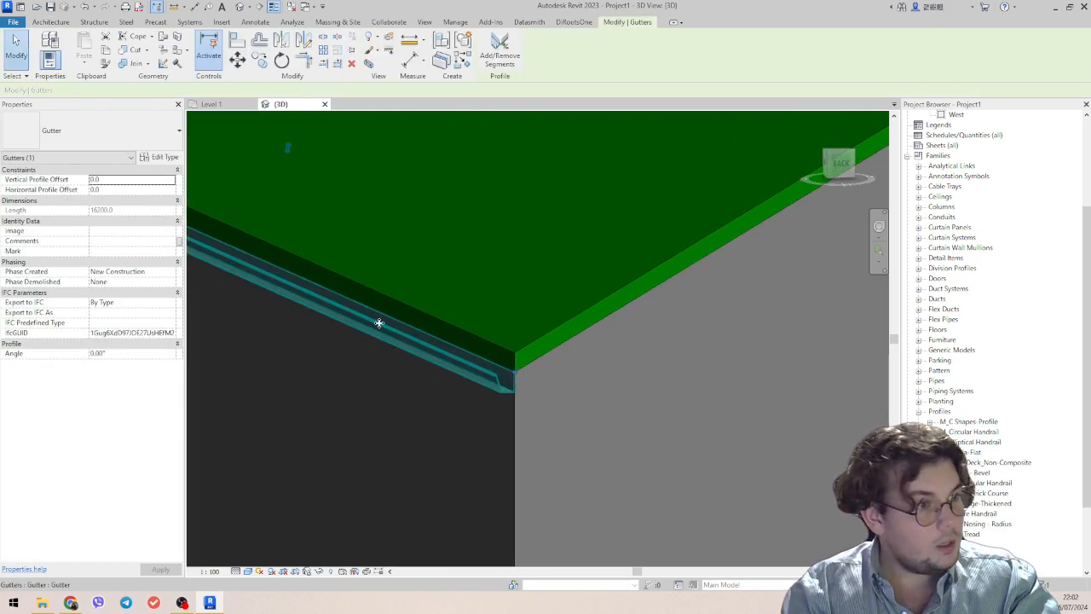
{"action": "middle_click_drag", "start_coordinate": [449, 366], "coordinate": [421, 363]}
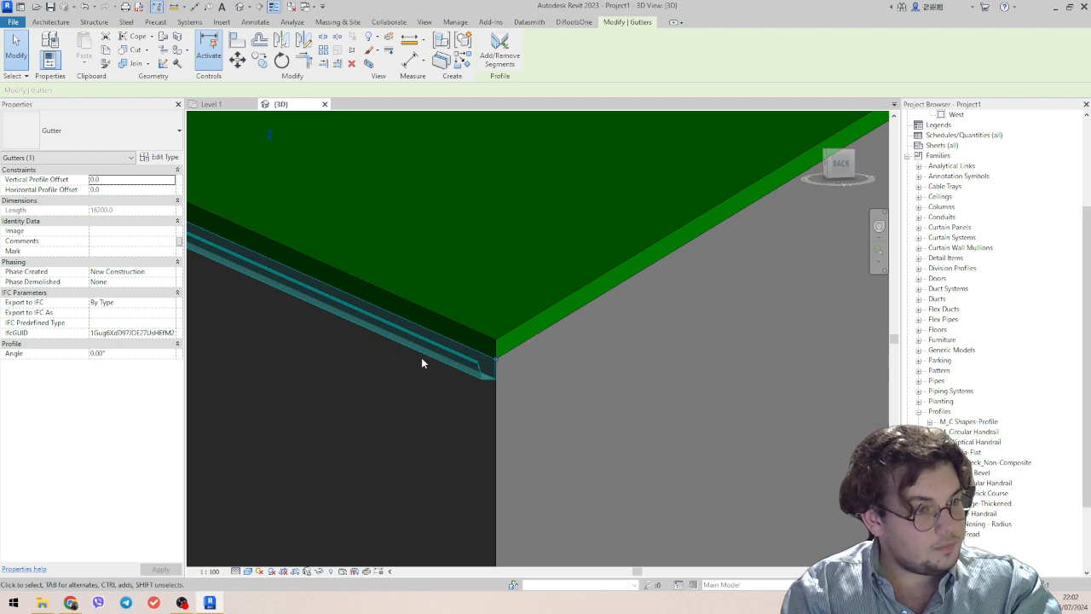
{"action": "left_click", "coordinate": [161, 158]}
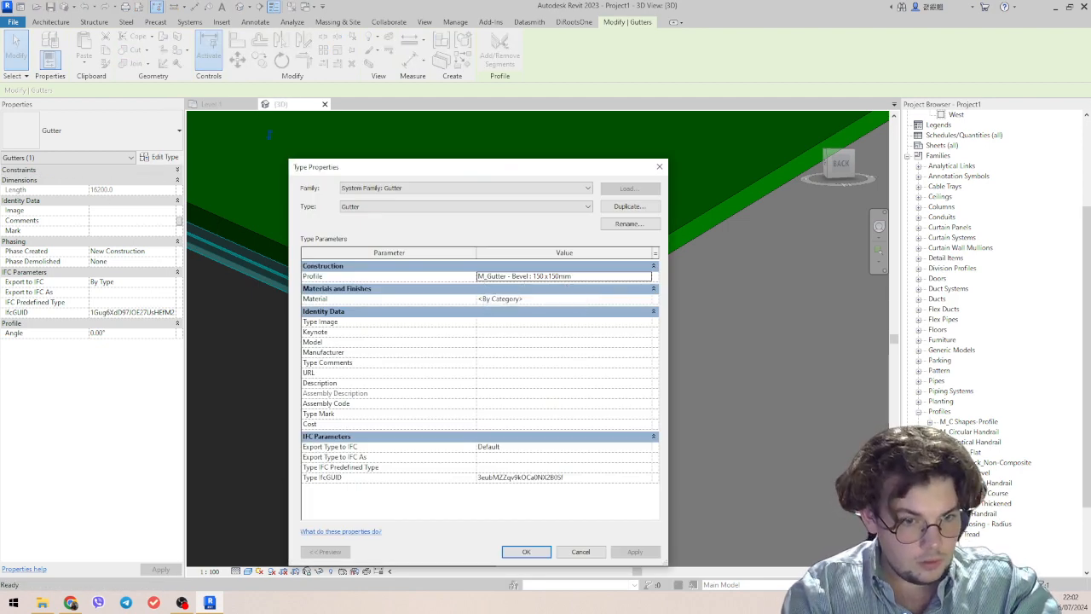
{"action": "left_click", "coordinate": [660, 167]}
Open the M_Gutter - Bevel profile family for editing.
{"action": "left_click", "coordinate": [982, 473]}
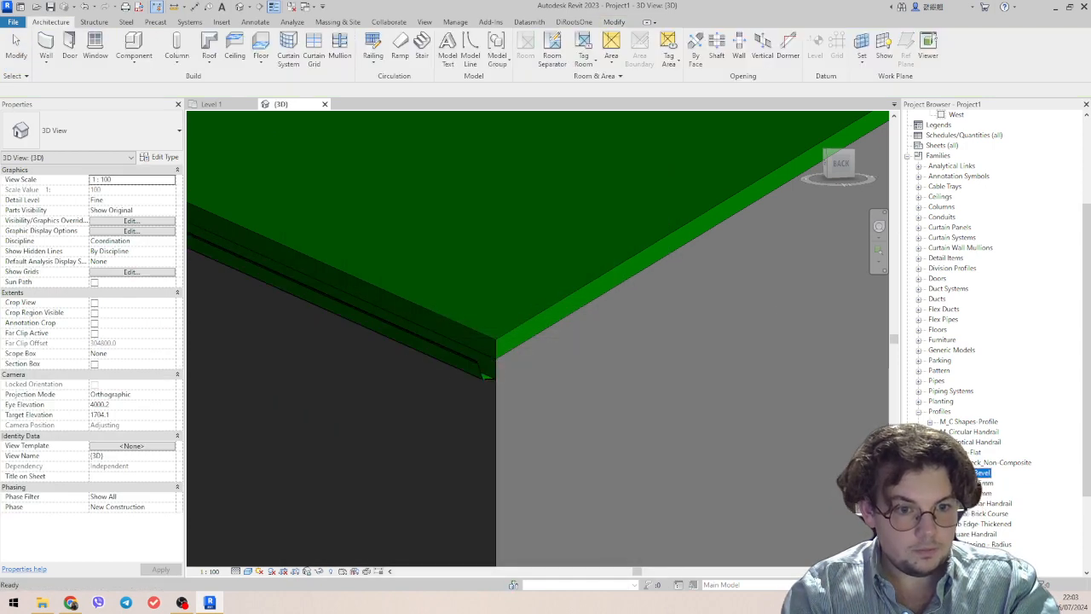
{"action": "right_click", "coordinate": [982, 473]}
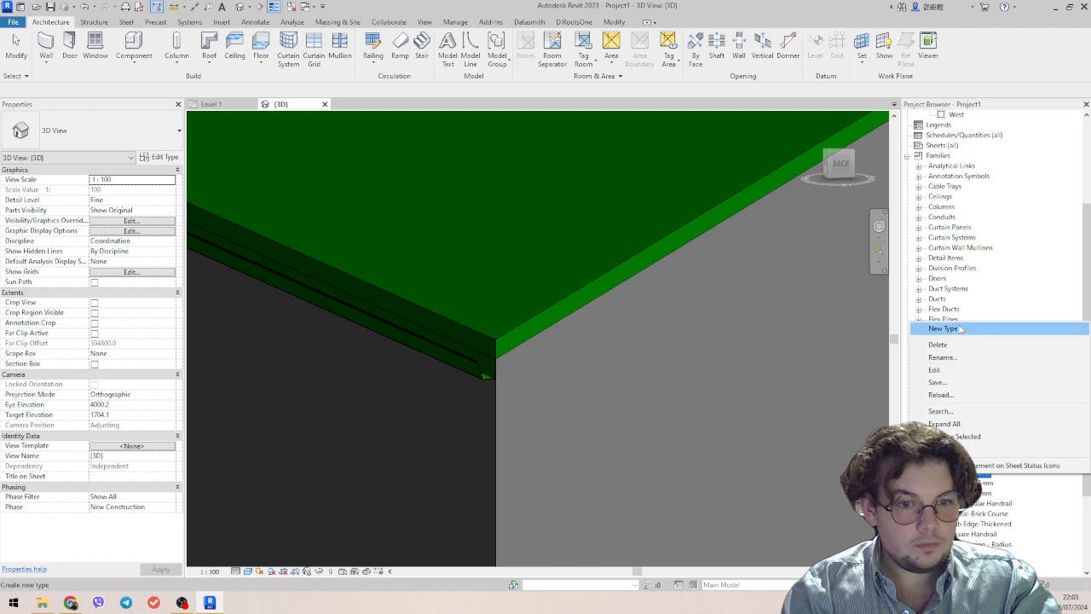
{"action": "left_click", "coordinate": [935, 370]}
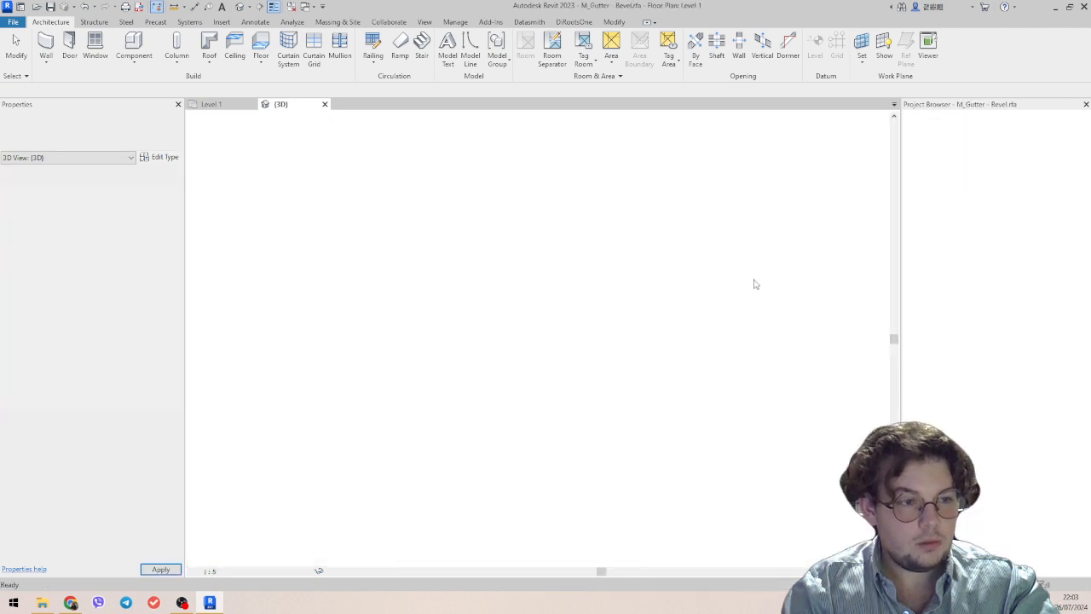
{"action": "scroll", "coordinate": [669, 324], "scroll_direction": "down", "scroll_amount": 5}
{"action": "scroll", "coordinate": [676, 318], "scroll_direction": "up", "scroll_amount": 2}
Move the slanted side's inner line about 30 mm from the lip and the upright side's outer line about 20 mm inside its inner line.
{"action": "left_click", "coordinate": [676, 318]}
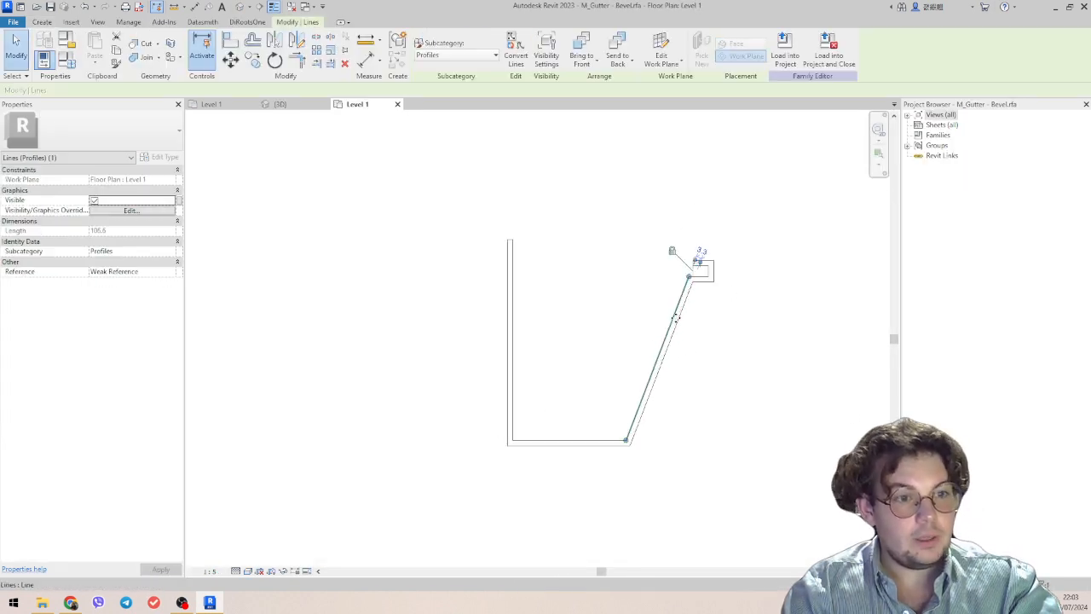
{"action": "scroll", "coordinate": [675, 318], "scroll_direction": "up", "scroll_amount": 2}
{"action": "left_click", "coordinate": [747, 440]}
{"action": "scroll", "coordinate": [800, 445], "scroll_direction": "down", "scroll_amount": 2}
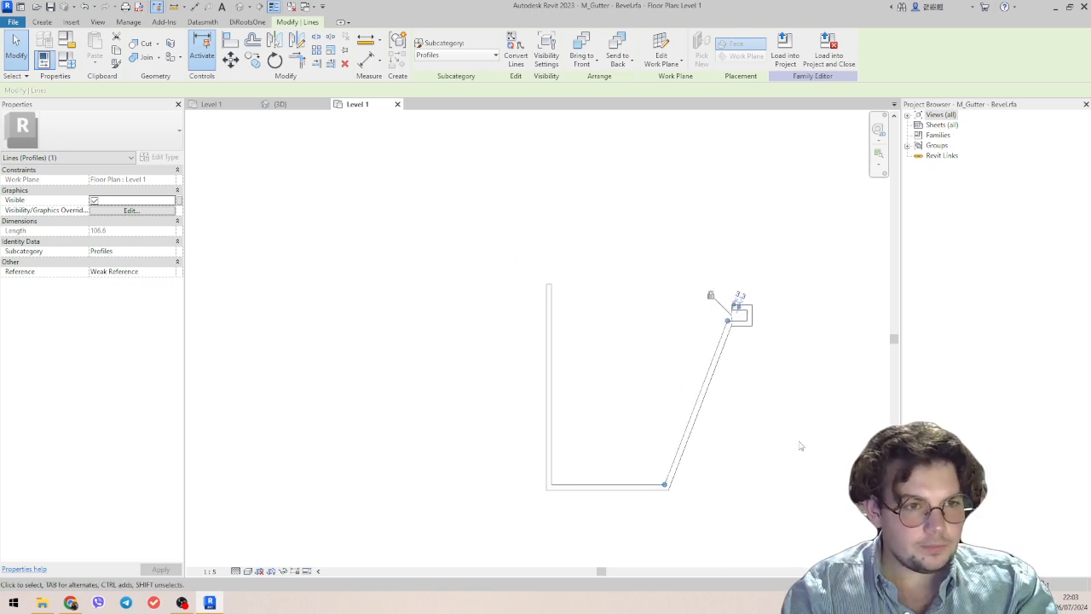
{"action": "middle_click_drag", "start_coordinate": [798, 440], "coordinate": [748, 429]}
{"action": "left_click_drag", "start_coordinate": [657, 385], "coordinate": [579, 409]}
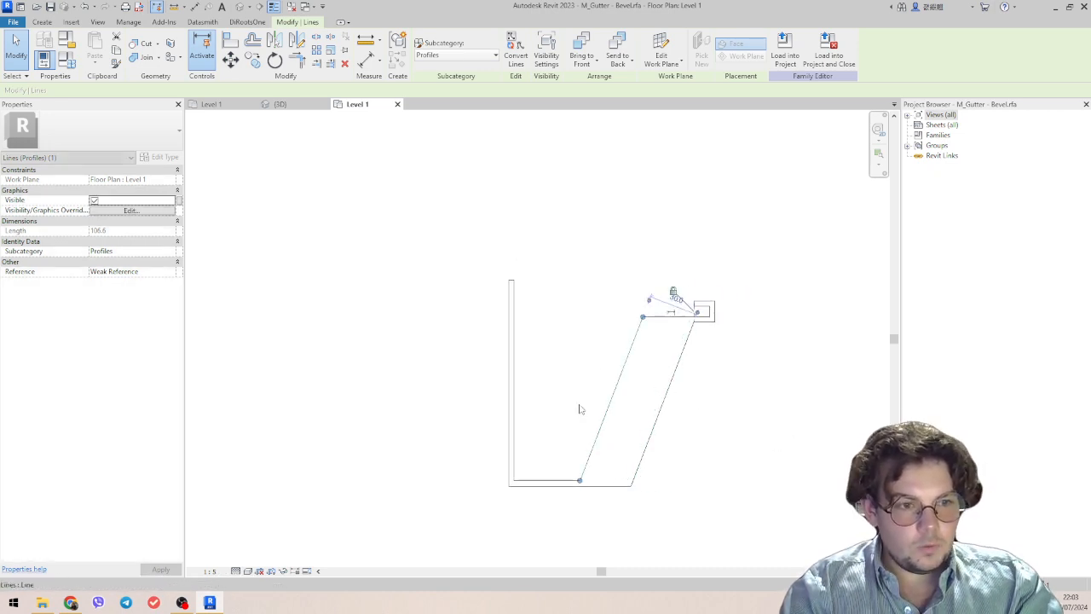
{"action": "left_click", "coordinate": [516, 389]}
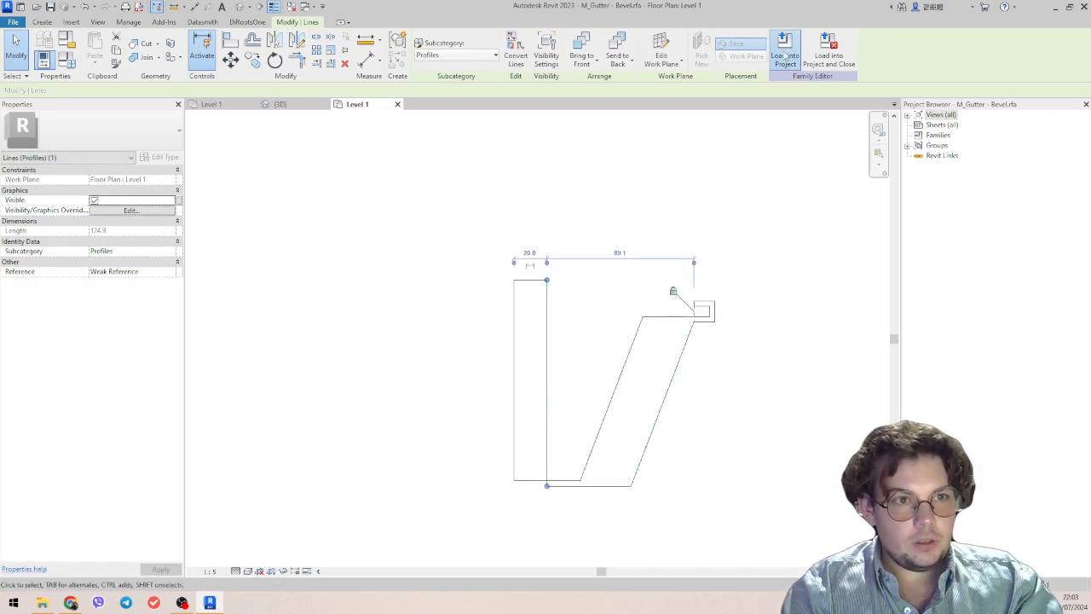
Try to load the edited gutter profile into the project, overwriting the existing version and its parameter values, and delete the gutter that fails.
{"action": "left_click", "coordinate": [785, 53]}
{"action": "left_click", "coordinate": [502, 297]}
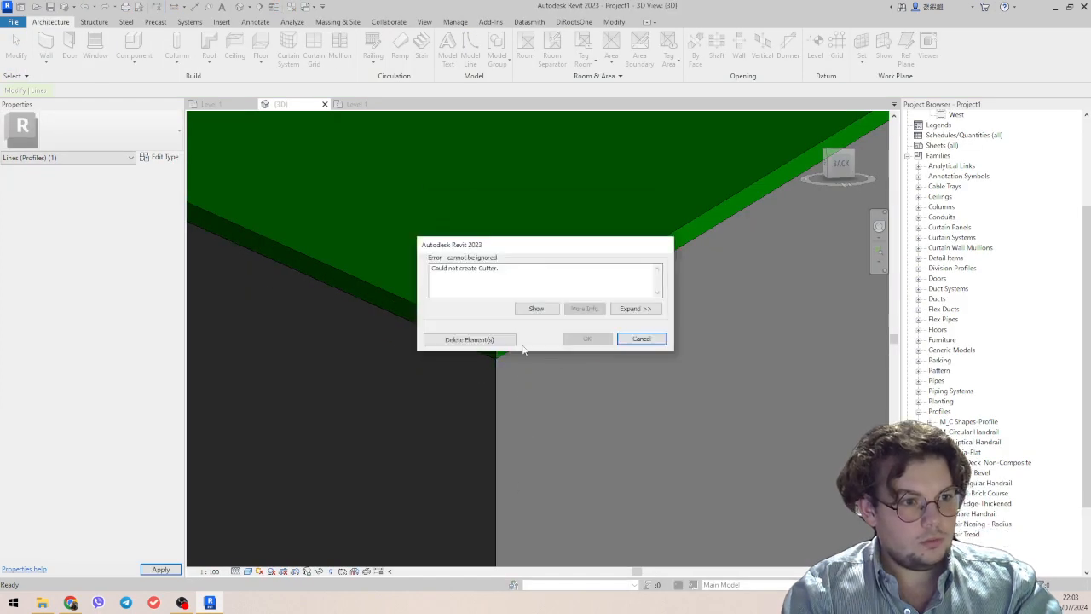
{"action": "left_click", "coordinate": [470, 340]}
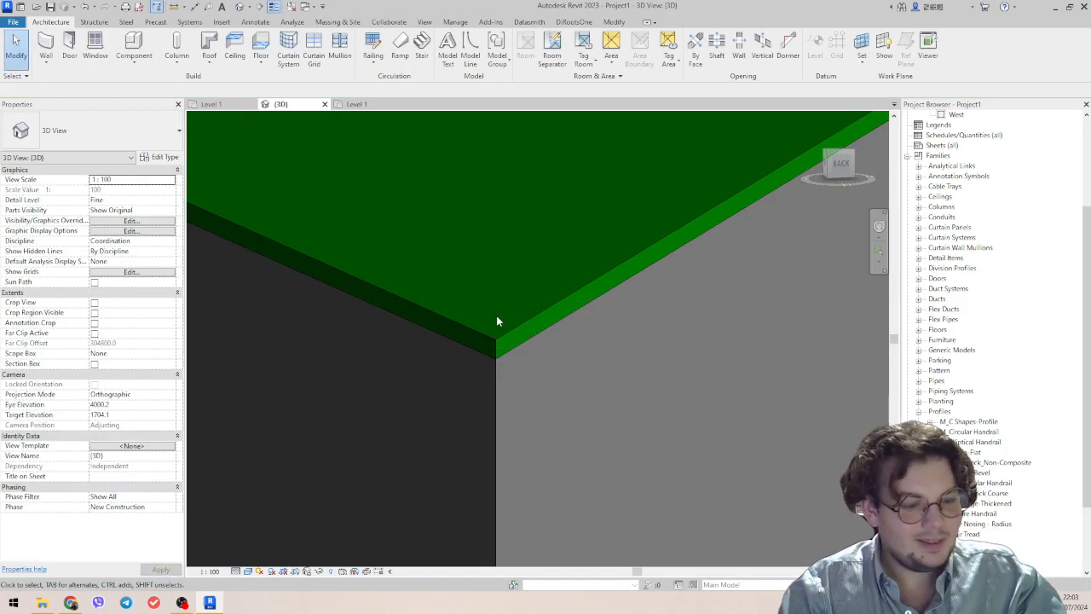
Return to the gutter profile, undo the upright side's outer line shift, and set its inner line about 10 mm from the outer line.
{"action": "left_click", "coordinate": [358, 105]}
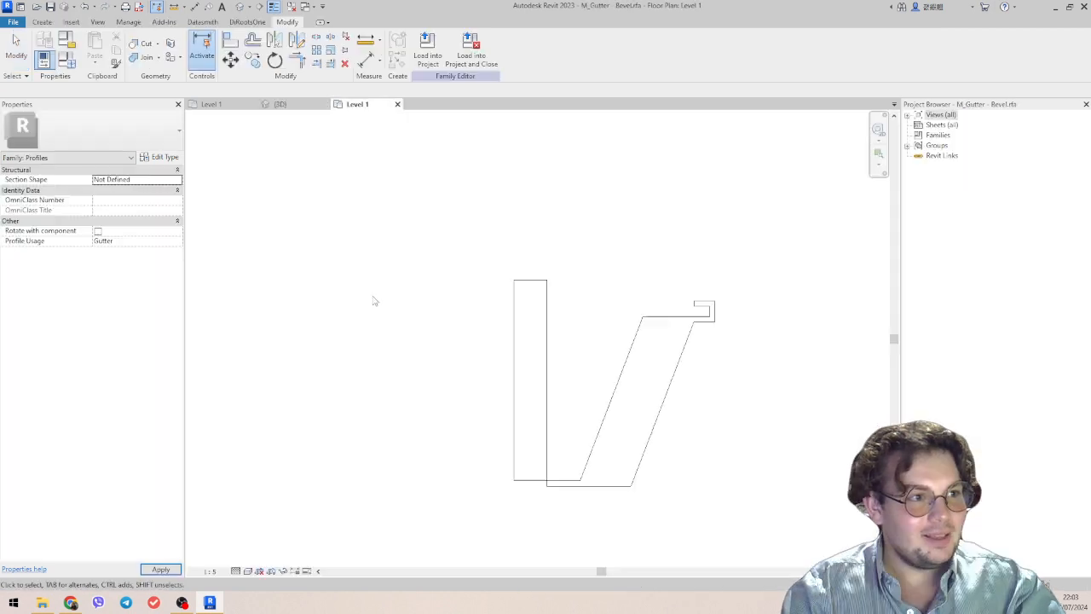
{"action": "left_click", "coordinate": [586, 486]}
{"action": "scroll", "coordinate": [621, 476], "scroll_direction": "up", "scroll_amount": 2}
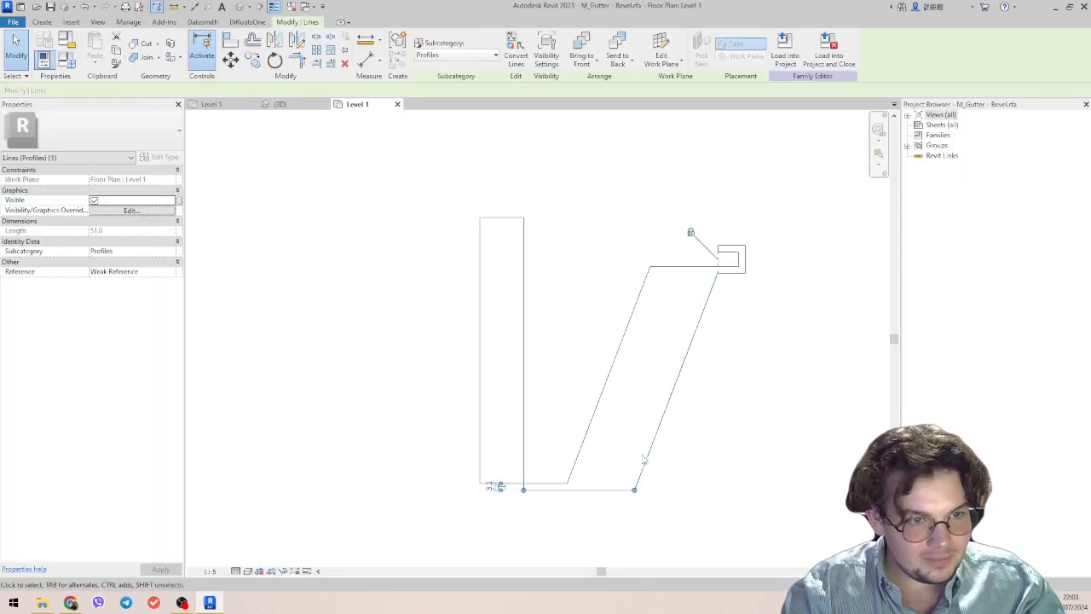
{"action": "key", "text": "ctrl+z"}
{"action": "left_click_drag", "start_coordinate": [516, 462], "coordinate": [527, 456]}
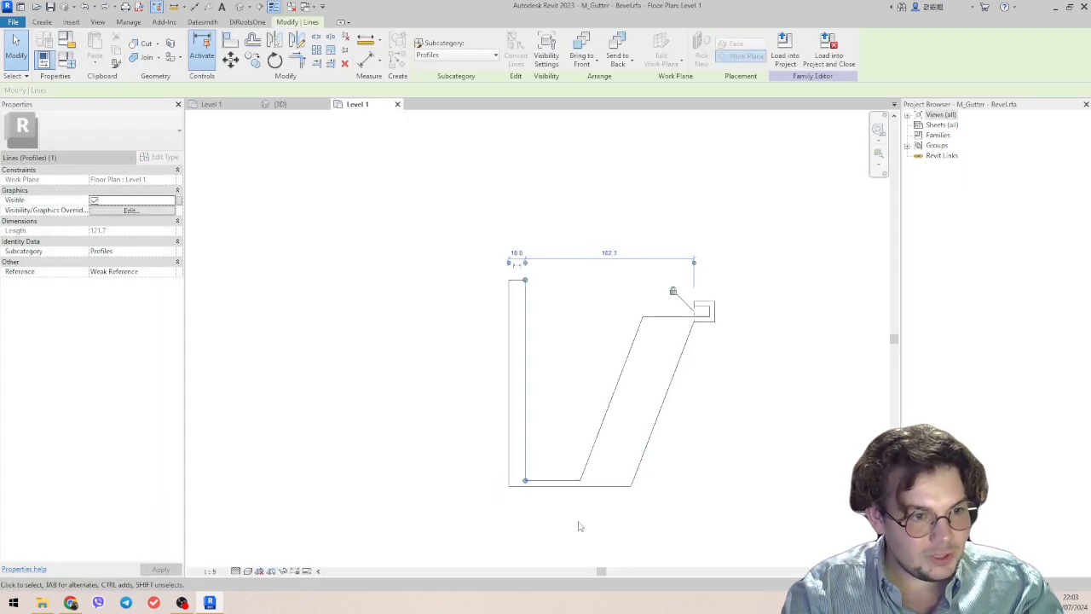
{"action": "left_click", "coordinate": [580, 525]}
Load the corrected gutter profile into the project, overwriting the existing version and its parameter values, and inspect the gutter's end.
{"action": "left_click", "coordinate": [428, 53]}
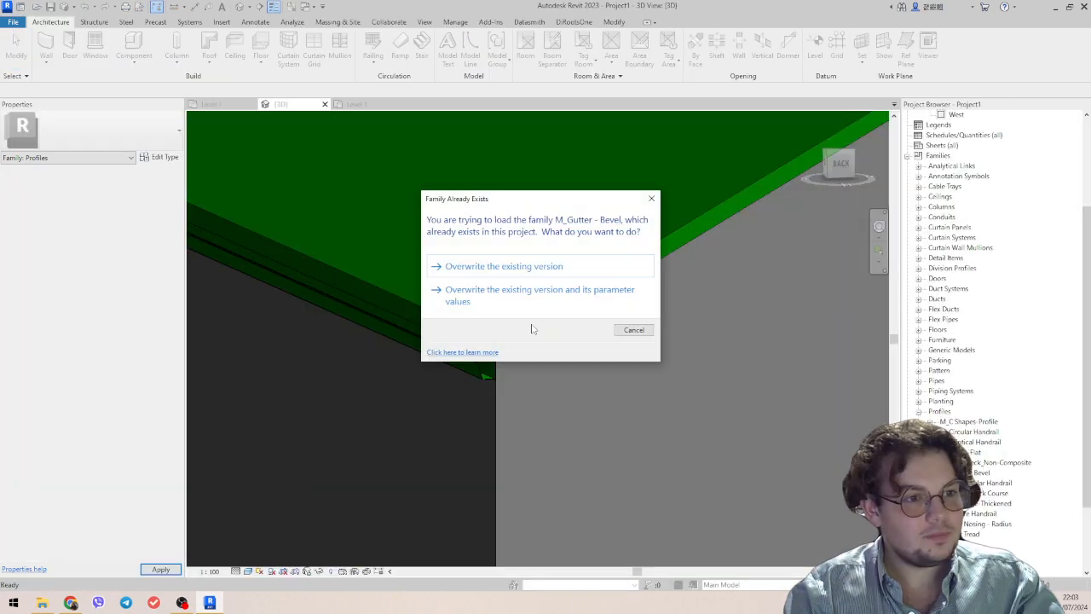
{"action": "left_click", "coordinate": [501, 305]}
{"action": "scroll", "coordinate": [486, 378], "scroll_direction": "up", "scroll_amount": 4}
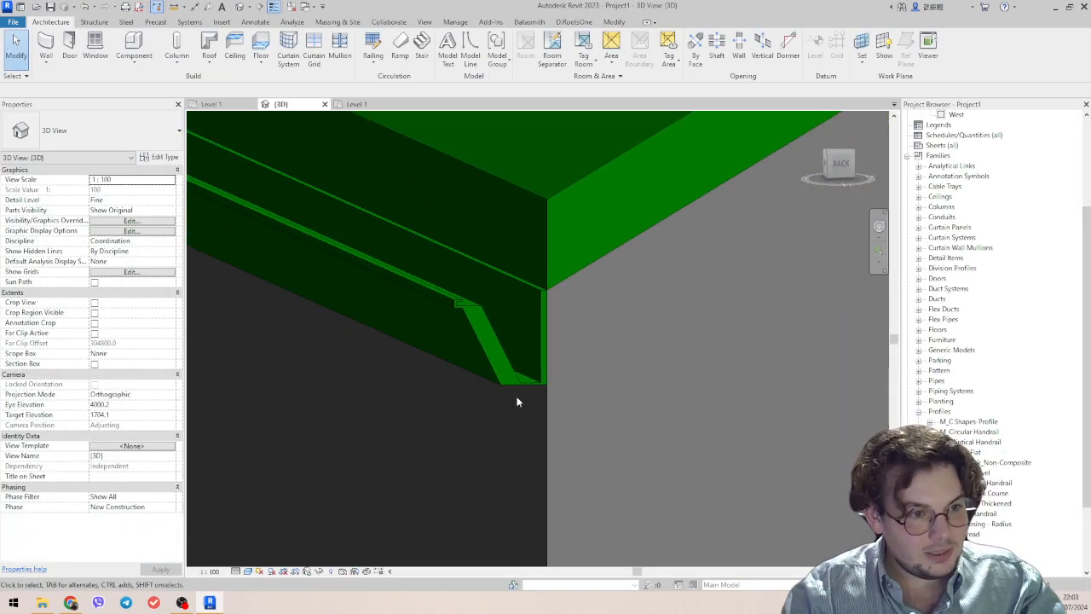
{"action": "left_click", "coordinate": [533, 380]}
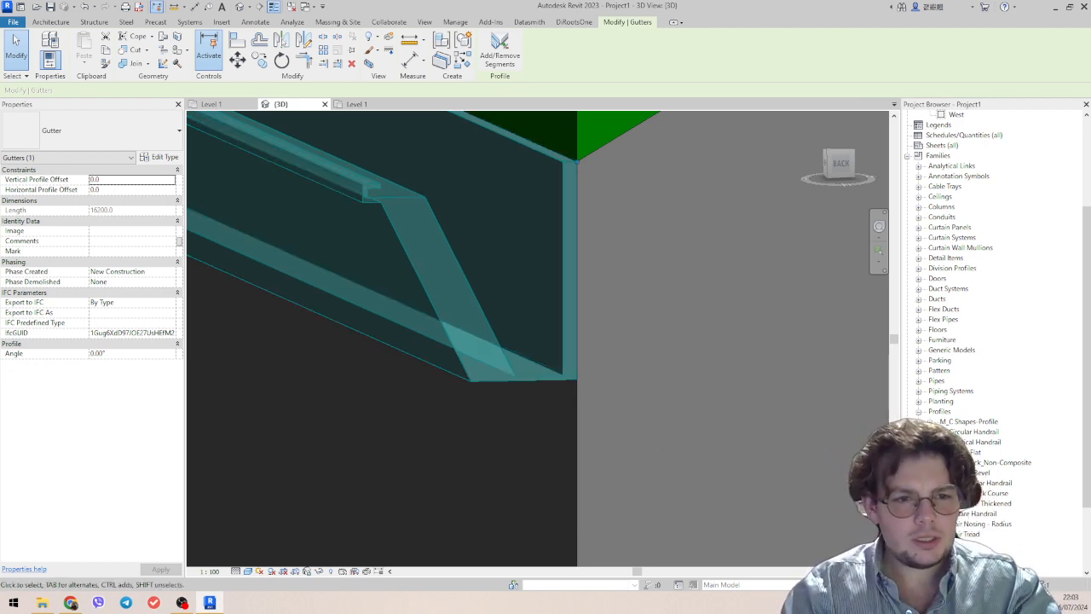
{"action": "scroll", "coordinate": [583, 387], "scroll_direction": "down", "scroll_amount": 3}
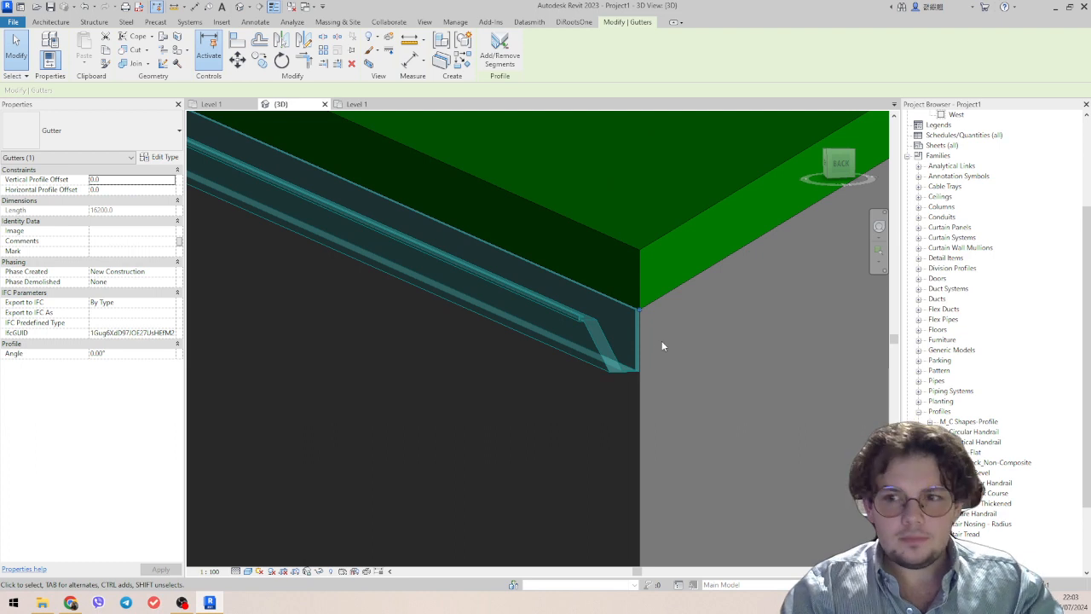
{"action": "scroll", "coordinate": [469, 267], "scroll_direction": "down", "scroll_amount": 5}
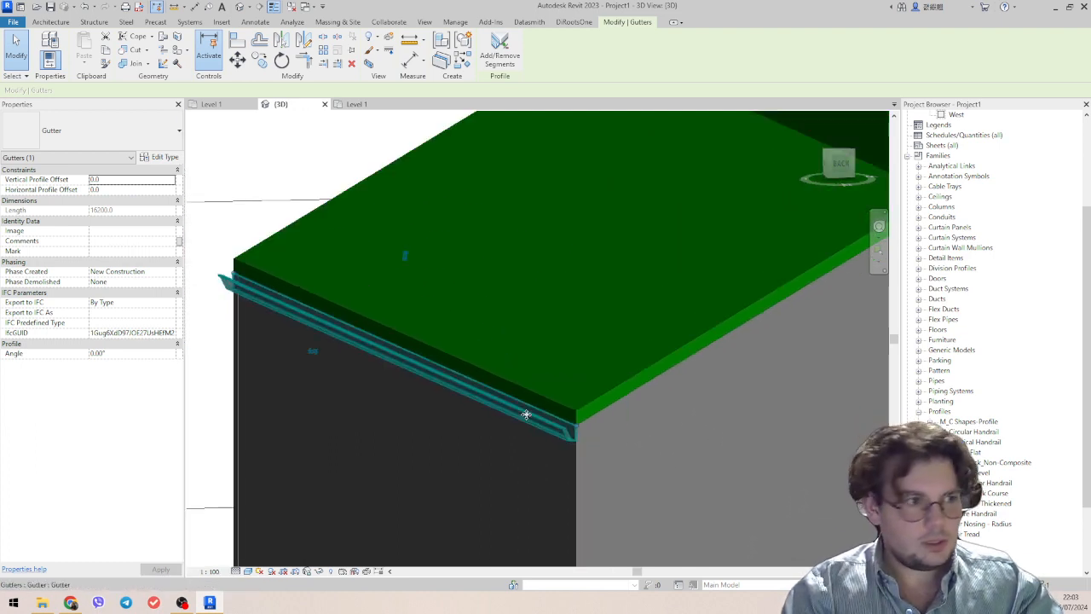
{"action": "left_click", "coordinate": [246, 158]}
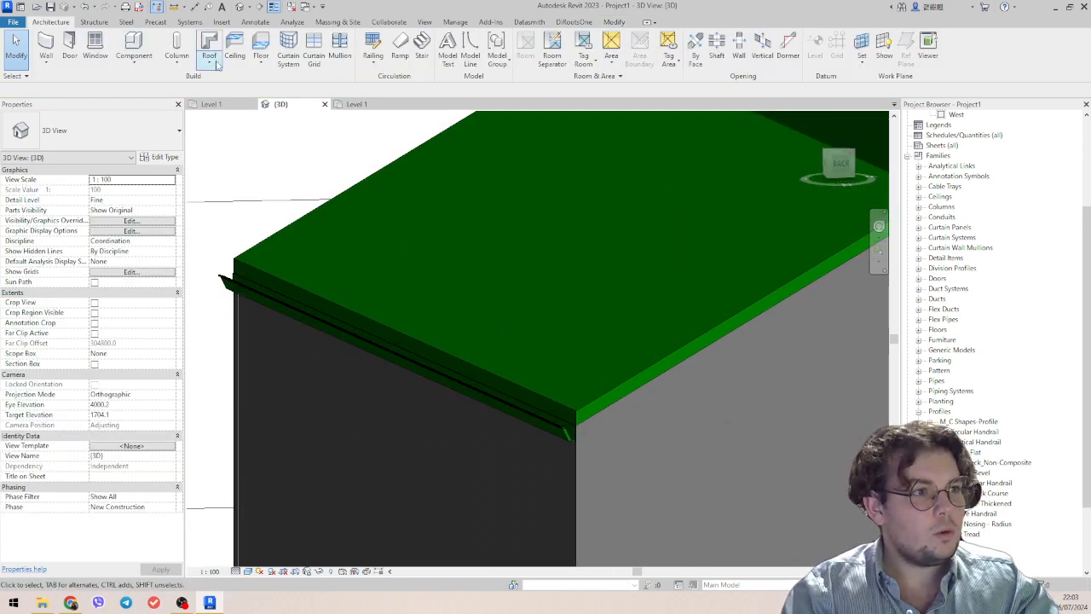
Place a roof fascia along the lower roof's side edge, running from the gutter corner above the long grey wall.
{"action": "left_click", "coordinate": [218, 64]}
{"action": "left_click", "coordinate": [238, 177]}
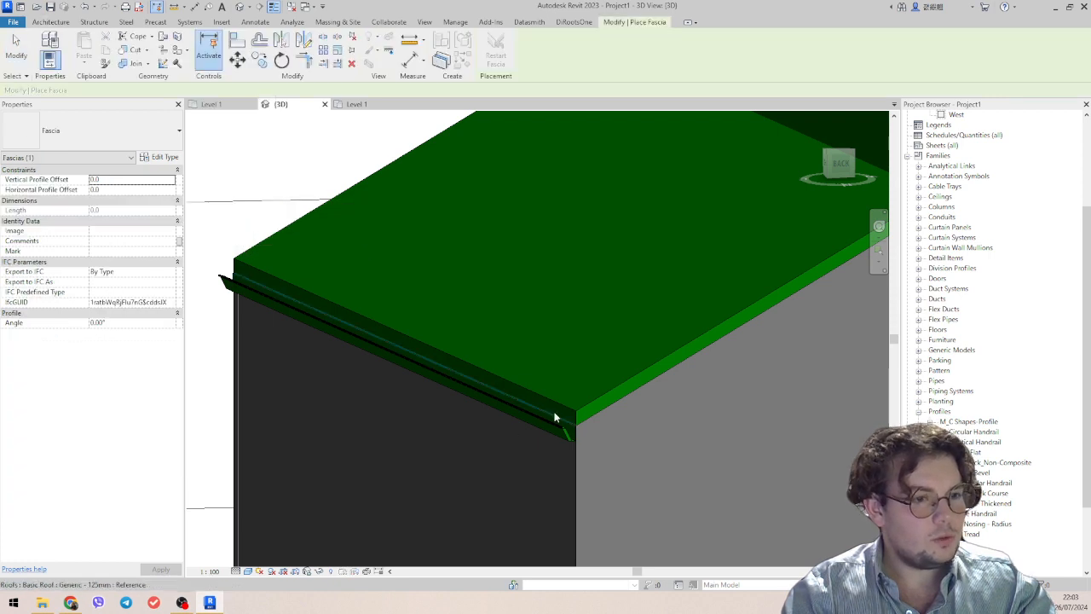
{"action": "left_click", "coordinate": [602, 410]}
{"action": "scroll", "coordinate": [613, 408], "scroll_direction": "down", "scroll_amount": 3}
{"action": "middle_click_drag", "start_coordinate": [723, 394], "coordinate": [621, 392]}
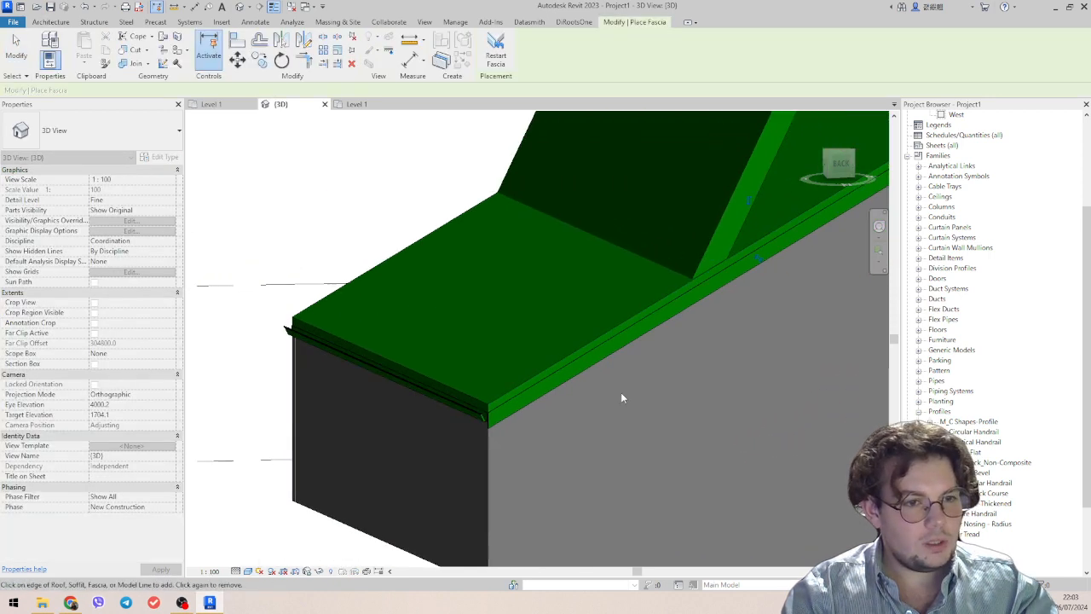
{"action": "middle_click_drag", "start_coordinate": [672, 339], "coordinate": [537, 385]}
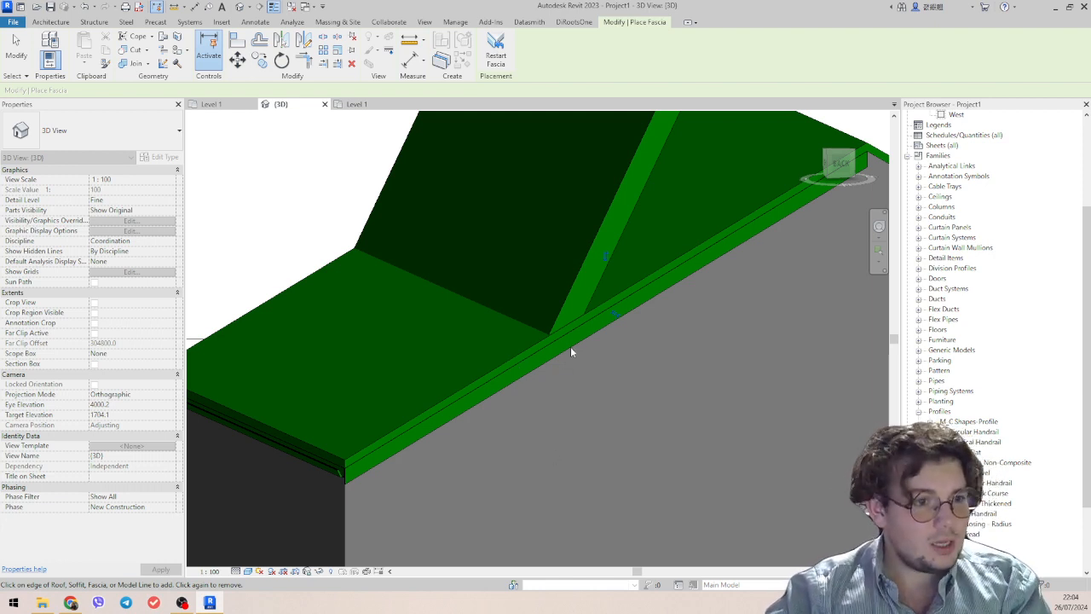
{"action": "scroll", "coordinate": [572, 348], "scroll_direction": "up", "scroll_amount": 2}
{"action": "scroll", "coordinate": [584, 351], "scroll_direction": "down", "scroll_amount": 1}
{"action": "key", "text": "Escape"}
Check which profile the fascia's type uses and open the M_Fascia-Flat profile family for editing.
{"action": "left_click", "coordinate": [596, 336]}
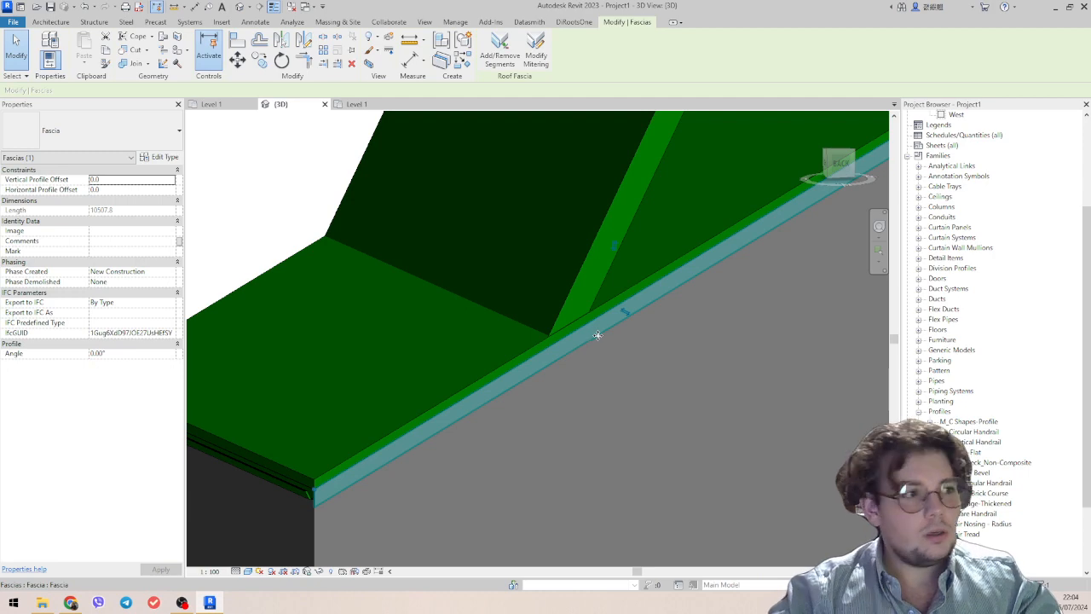
{"action": "left_click", "coordinate": [160, 157]}
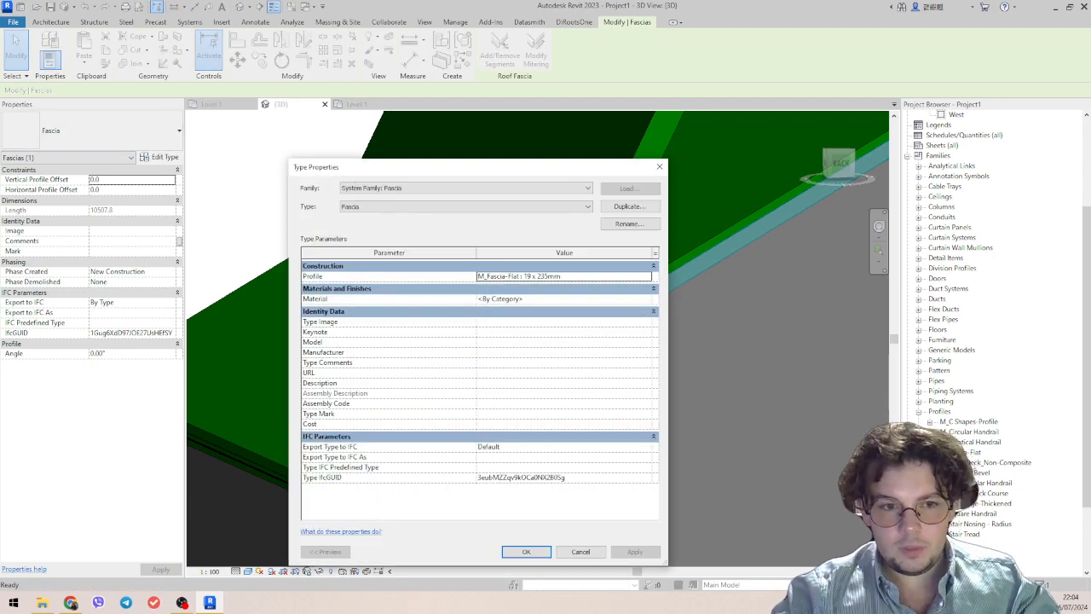
{"action": "left_click", "coordinate": [658, 168]}
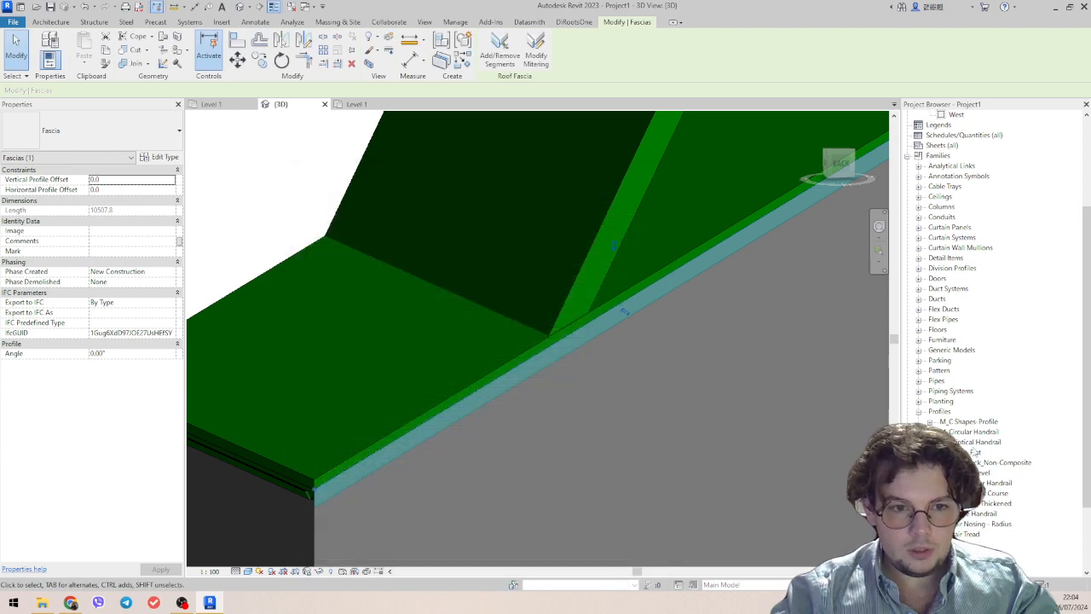
{"action": "double_click", "coordinate": [975, 453]}
{"action": "right_click", "coordinate": [974, 454]}
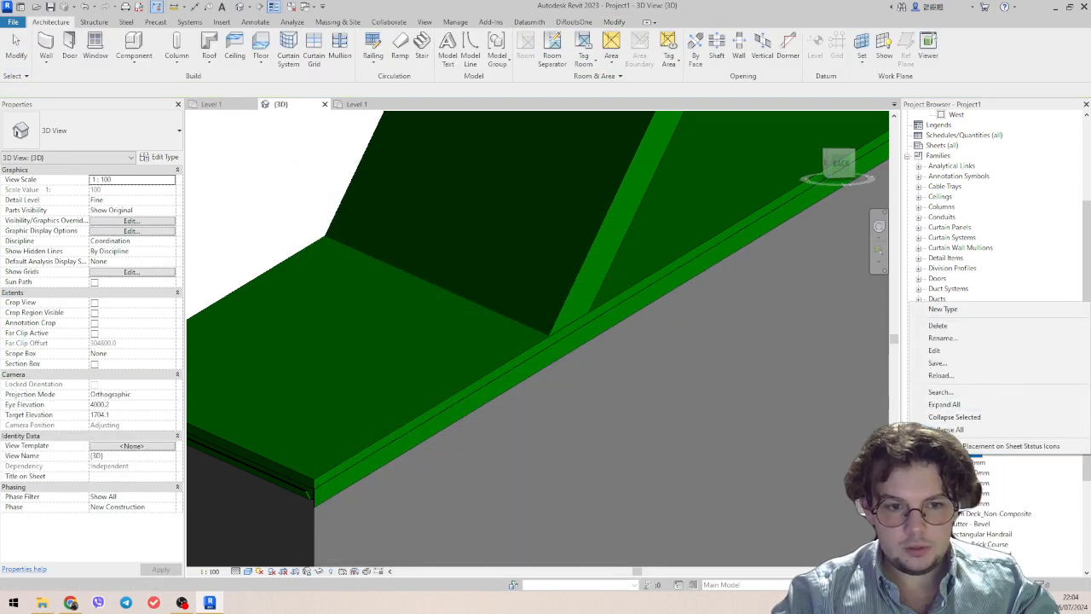
{"action": "left_click", "coordinate": [935, 350]}
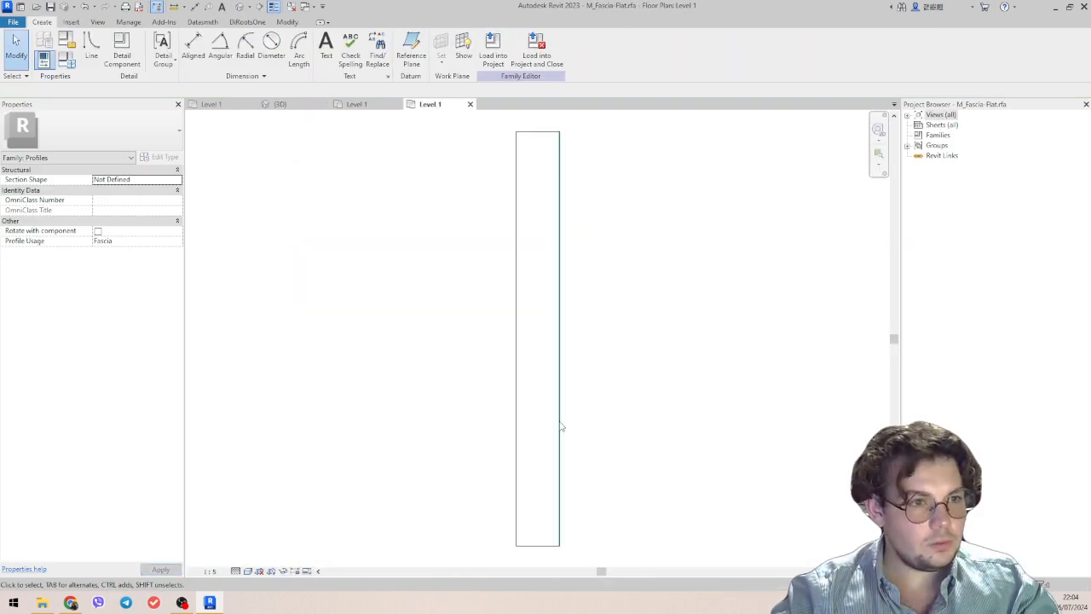
Widen the flat fascia profile to about 60 mm, try to raise its height to about 280 mm, and close the family.
{"action": "left_click_drag", "start_coordinate": [560, 418], "coordinate": [653, 402]}
{"action": "scroll", "coordinate": [653, 415], "scroll_direction": "down", "scroll_amount": 3}
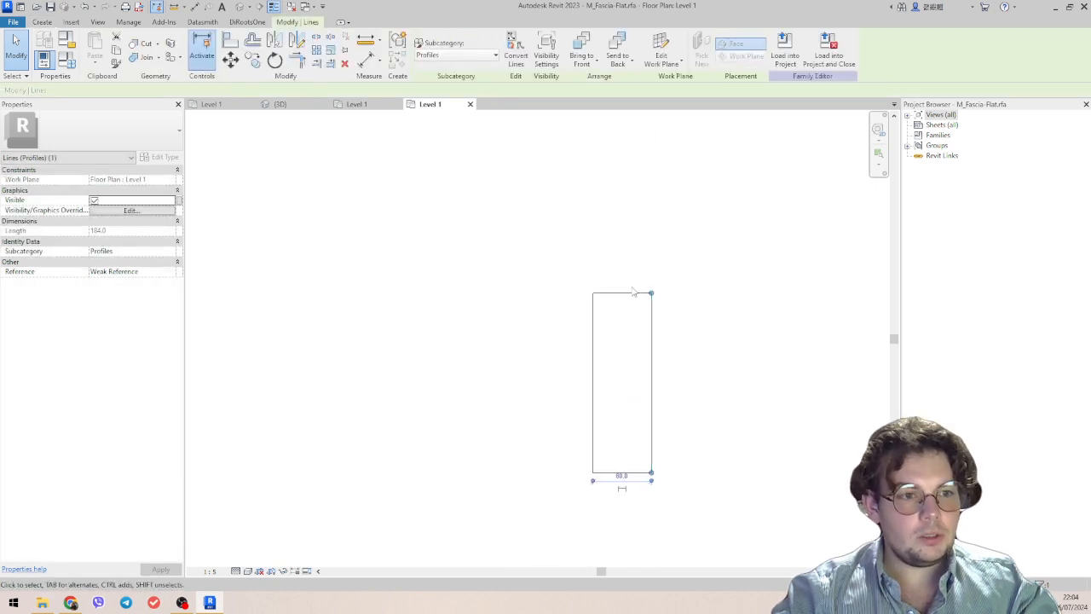
{"action": "left_click_drag", "start_coordinate": [631, 293], "coordinate": [629, 201]}
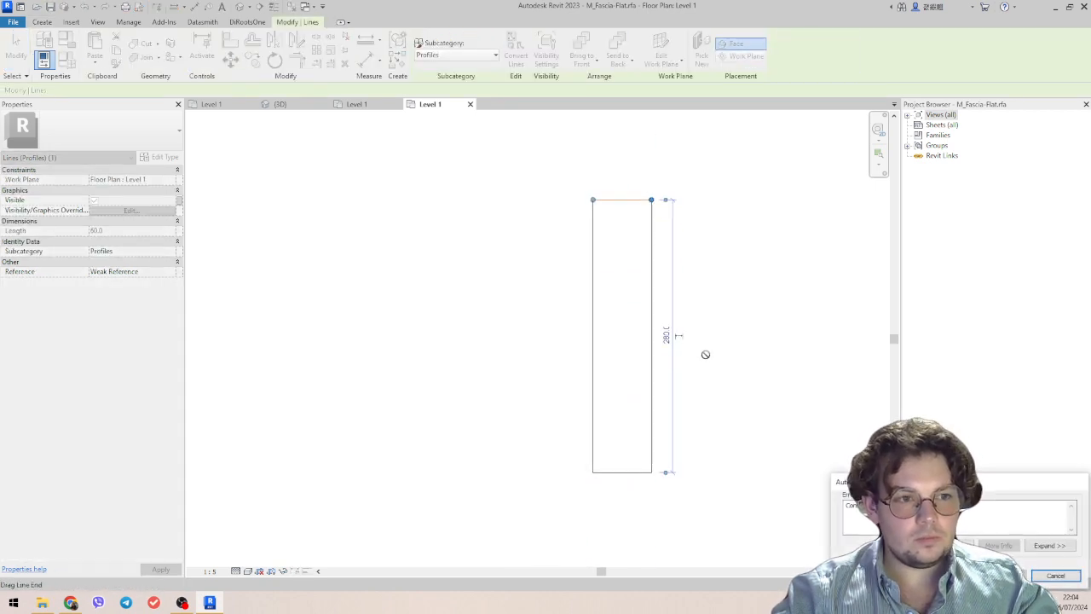
{"action": "left_click", "coordinate": [1062, 576]}
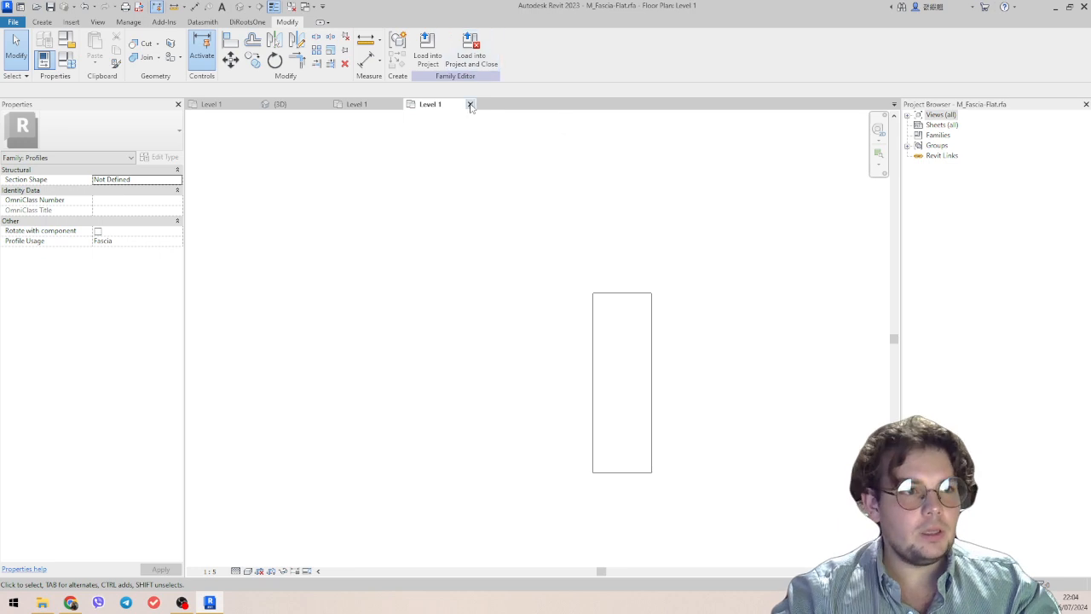
{"action": "left_click", "coordinate": [470, 104]}
{"action": "left_click", "coordinate": [569, 306]}
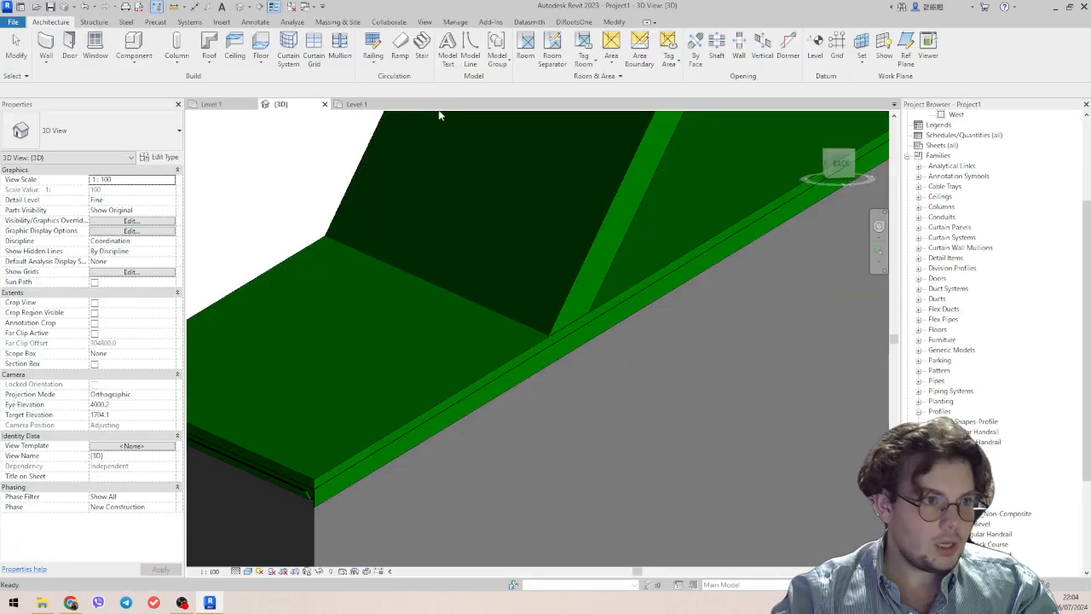
Examine the gutter and the fascia on the model, including how they meet at the roof corner.
{"action": "scroll", "coordinate": [671, 407], "scroll_direction": "down", "scroll_amount": 3}
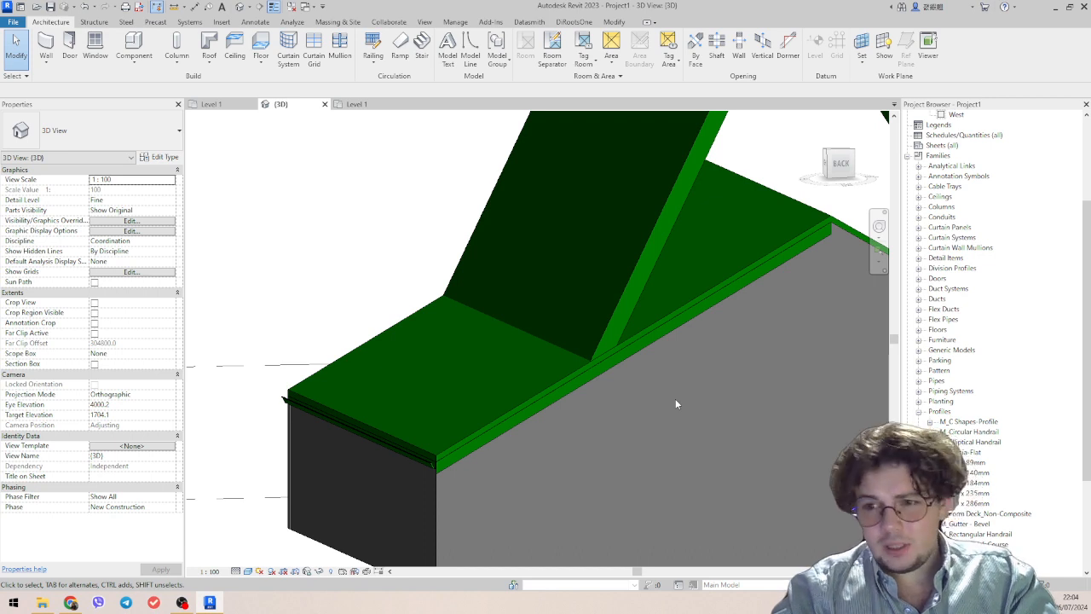
{"action": "left_click", "coordinate": [651, 341]}
{"action": "scroll", "coordinate": [356, 433], "scroll_direction": "up", "scroll_amount": 3}
{"action": "left_click", "coordinate": [402, 456]}
{"action": "scroll", "coordinate": [530, 477], "scroll_direction": "down", "scroll_amount": 2}
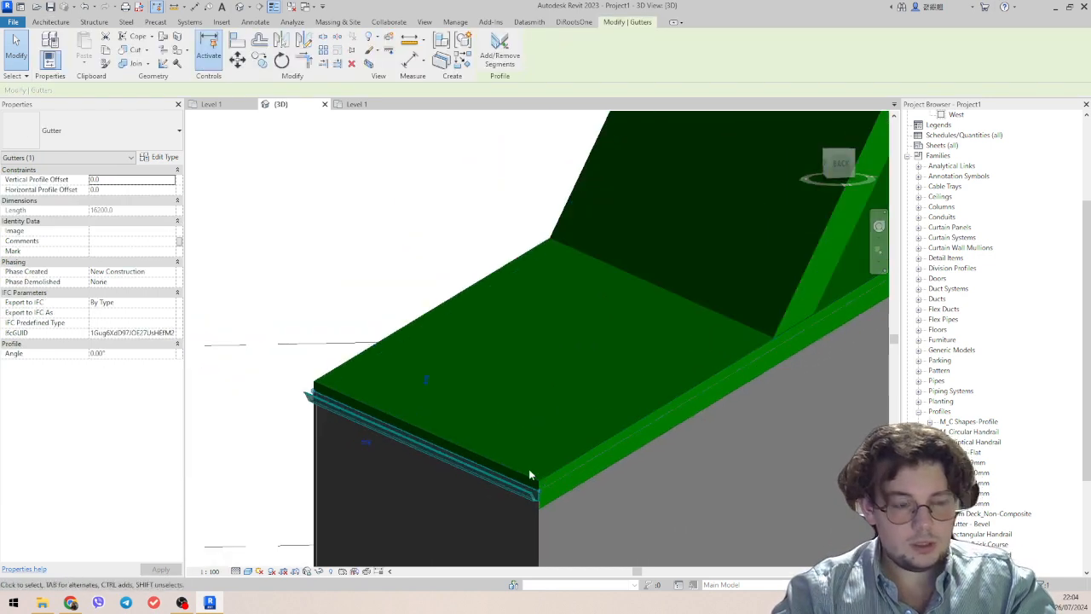
{"action": "middle_click_drag", "start_coordinate": [529, 469], "coordinate": [429, 454]}
{"action": "middle_click_drag", "start_coordinate": [718, 453], "coordinate": [526, 441]}
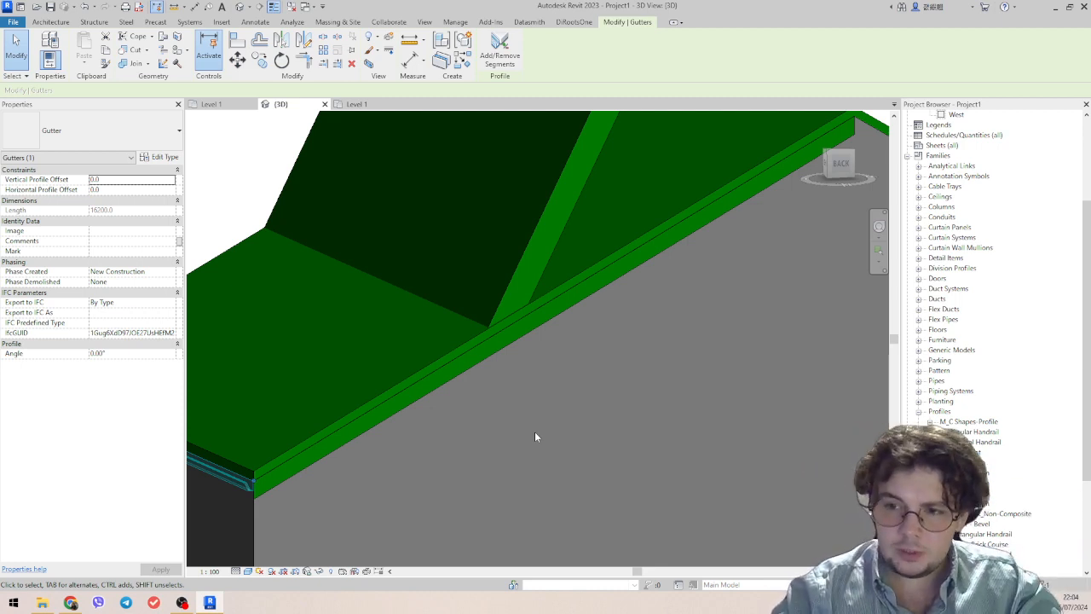
{"action": "key", "text": "Escape"}
{"action": "middle_click_drag", "start_coordinate": [416, 392], "coordinate": [517, 396]}
{"action": "left_click", "coordinate": [522, 396]}
{"action": "middle_click_drag", "start_coordinate": [611, 419], "coordinate": [787, 431]}
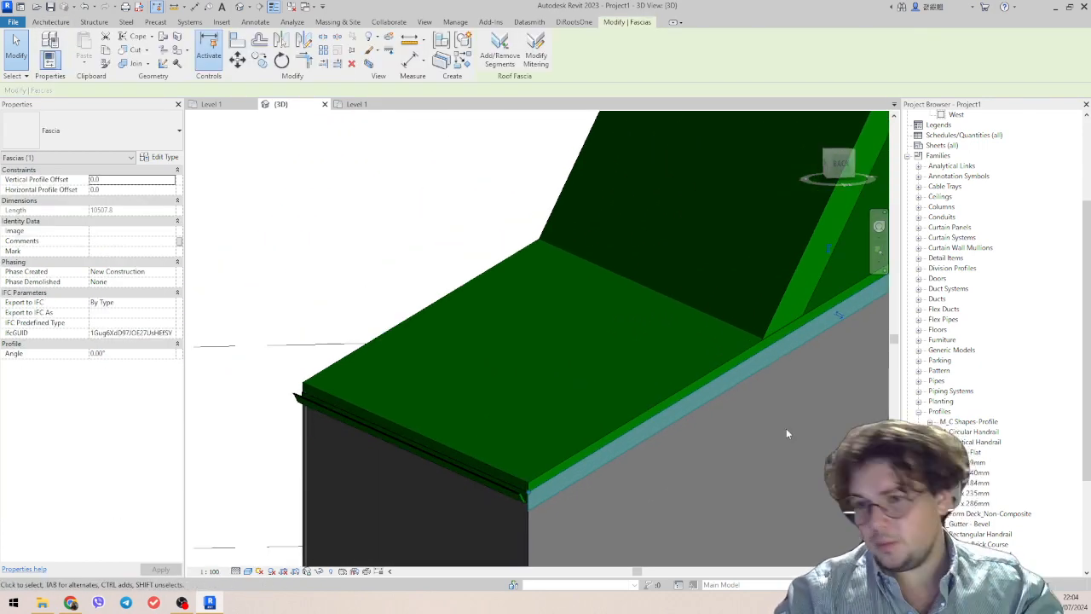
{"action": "scroll", "coordinate": [444, 486], "scroll_direction": "up", "scroll_amount": 3}
{"action": "left_click", "coordinate": [545, 499]}
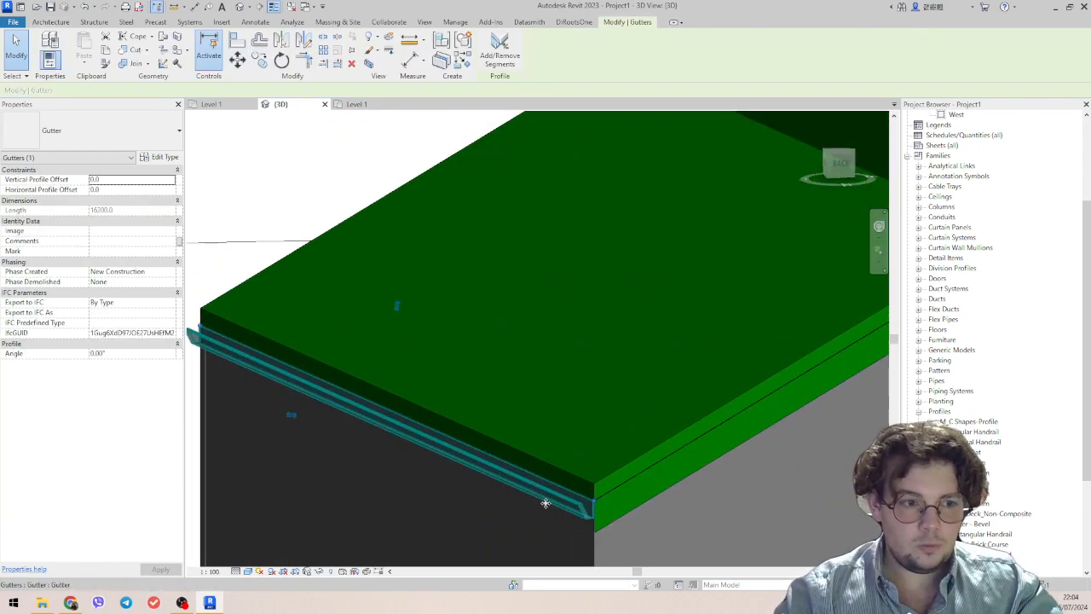
{"action": "middle_click_drag", "start_coordinate": [579, 510], "coordinate": [511, 489]}
{"action": "scroll", "coordinate": [375, 433], "scroll_direction": "up", "scroll_amount": 1}
{"action": "middle_click_drag", "start_coordinate": [390, 440], "coordinate": [607, 482]}
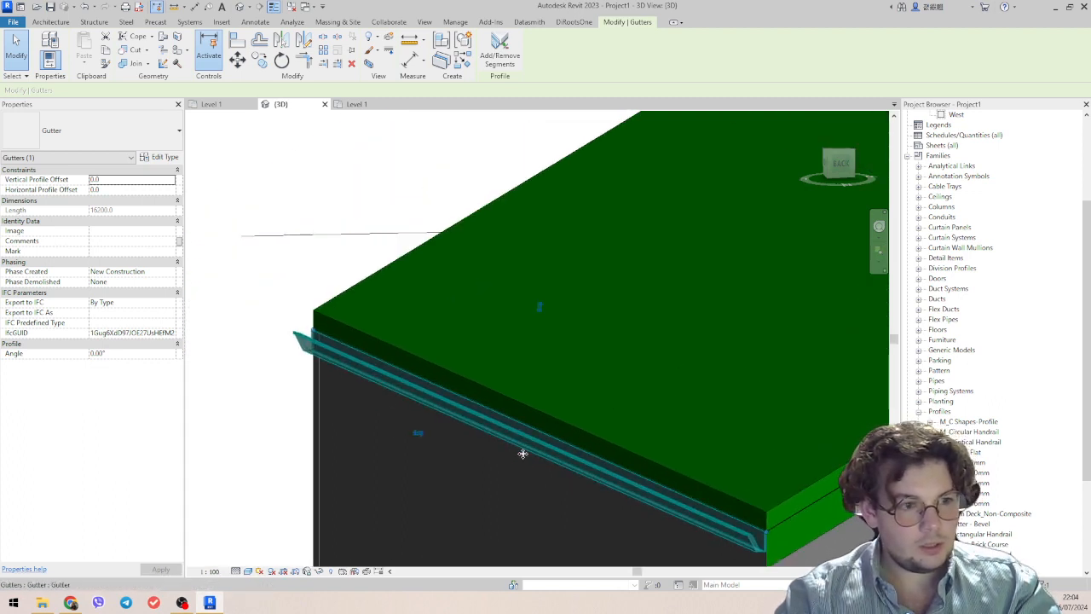
{"action": "middle_click_drag", "start_coordinate": [685, 527], "coordinate": [554, 444]}
{"action": "scroll", "coordinate": [626, 498], "scroll_direction": "up", "scroll_amount": 3}
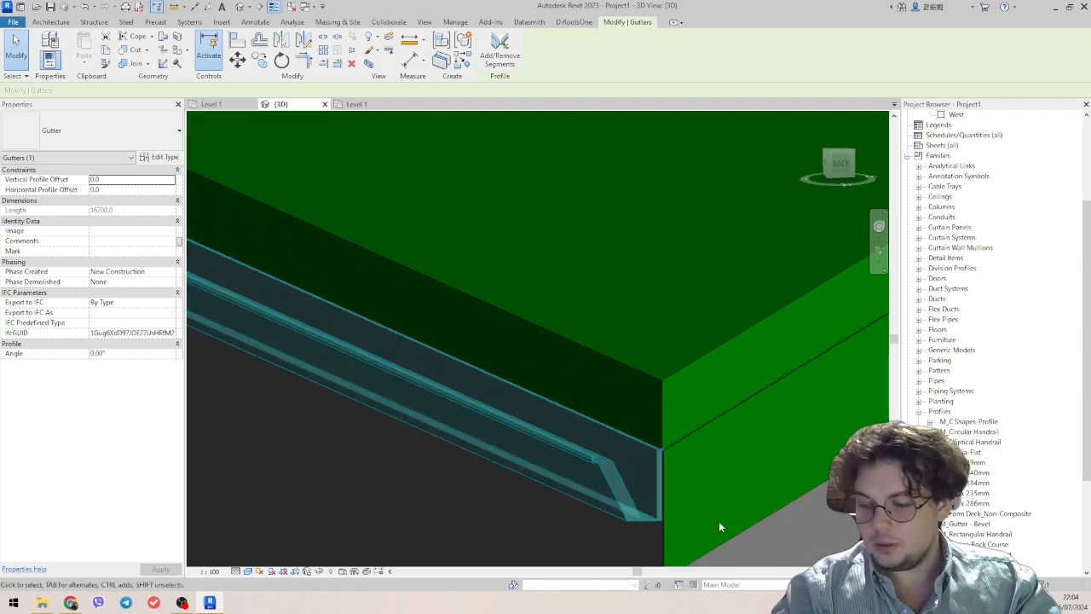
{"action": "scroll", "coordinate": [626, 507], "scroll_direction": "down", "scroll_amount": 3}
{"action": "key", "text": "Escape"}
{"action": "scroll", "coordinate": [404, 396], "scroll_direction": "down", "scroll_amount": 2}
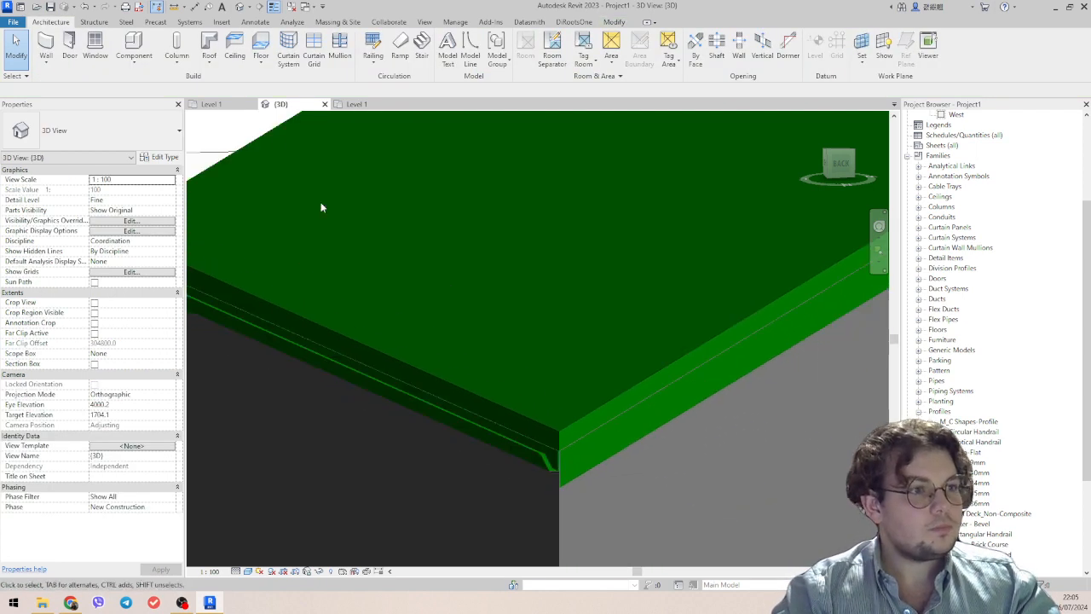
Start a roof soffit on Level 2 and pick the wall under the gutter as its first boundary line.
{"action": "left_click", "coordinate": [209, 60]}
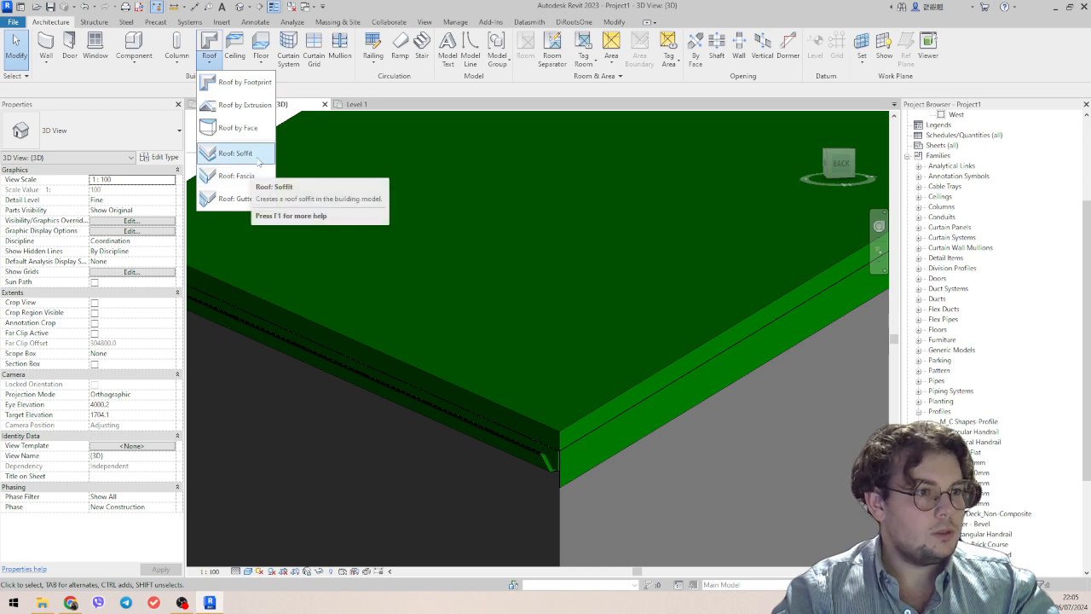
{"action": "left_click", "coordinate": [260, 158]}
{"action": "left_click", "coordinate": [538, 326]}
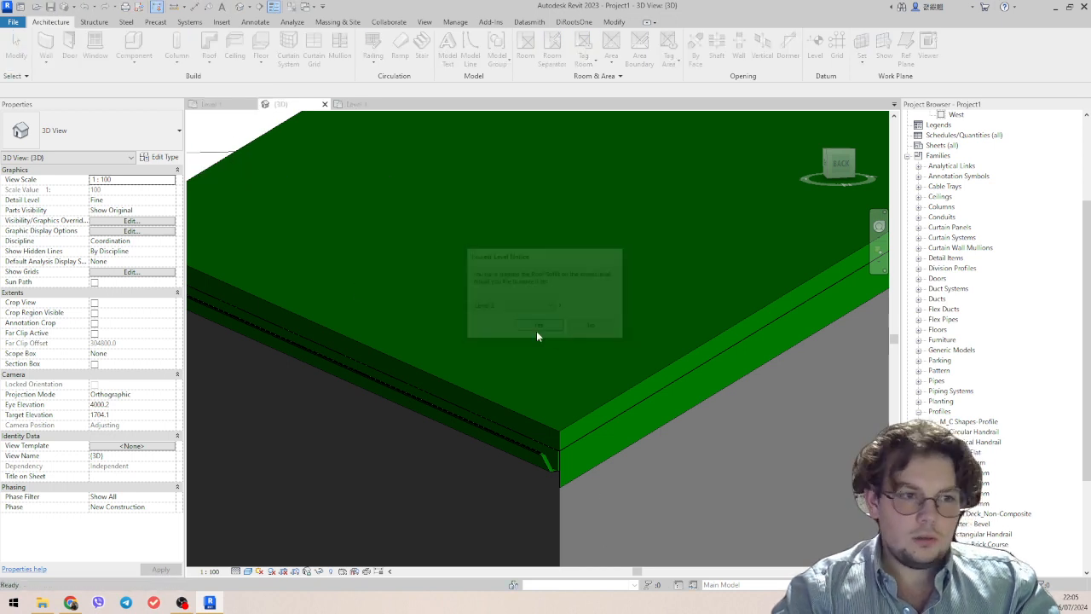
{"action": "left_click", "coordinate": [577, 443]}
{"action": "middle_click_drag", "start_coordinate": [576, 443], "coordinate": [527, 378]}
{"action": "scroll", "coordinate": [525, 375], "scroll_direction": "down", "scroll_amount": 1}
{"action": "left_click", "coordinate": [491, 67]}
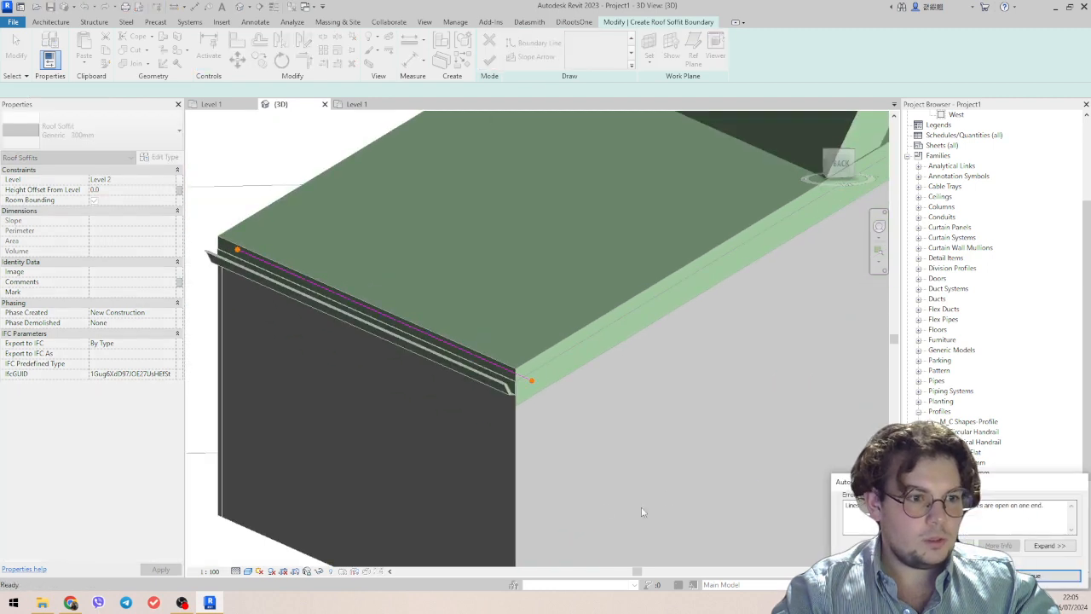
{"action": "left_click", "coordinate": [1047, 575]}
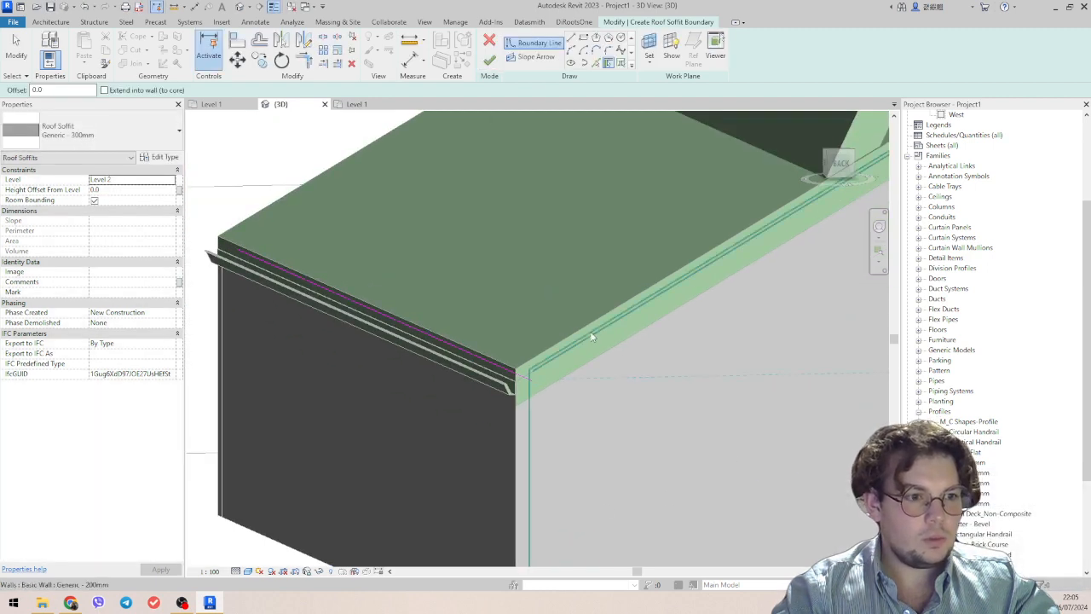
Close the soffit boundary by picking the remaining outer walls around the building and finish the sketch.
{"action": "scroll", "coordinate": [595, 364], "scroll_direction": "down", "scroll_amount": 4}
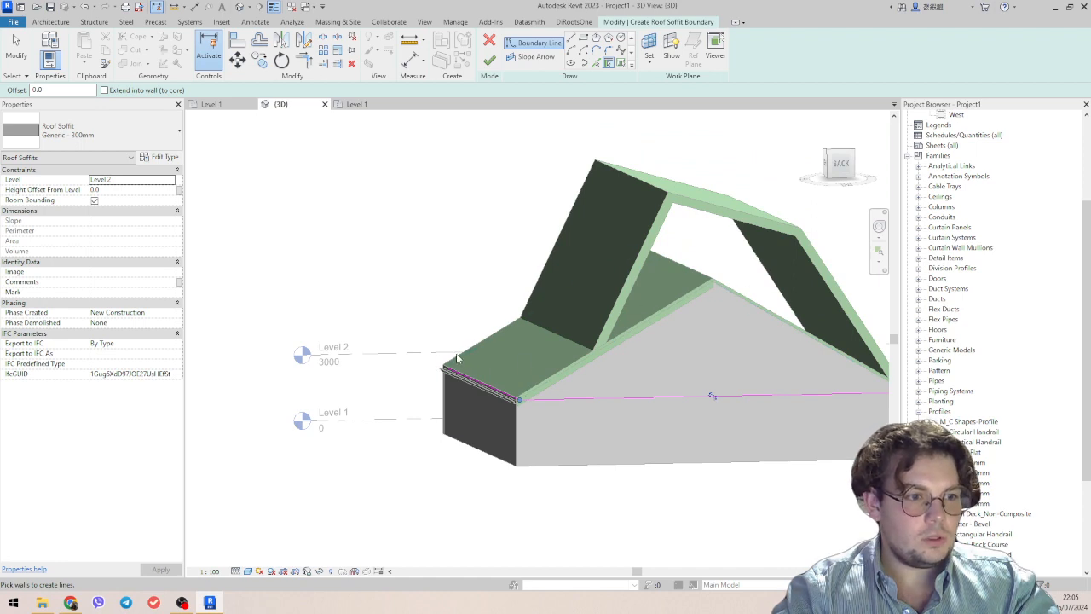
{"action": "scroll", "coordinate": [727, 371], "scroll_direction": "down", "scroll_amount": 2}
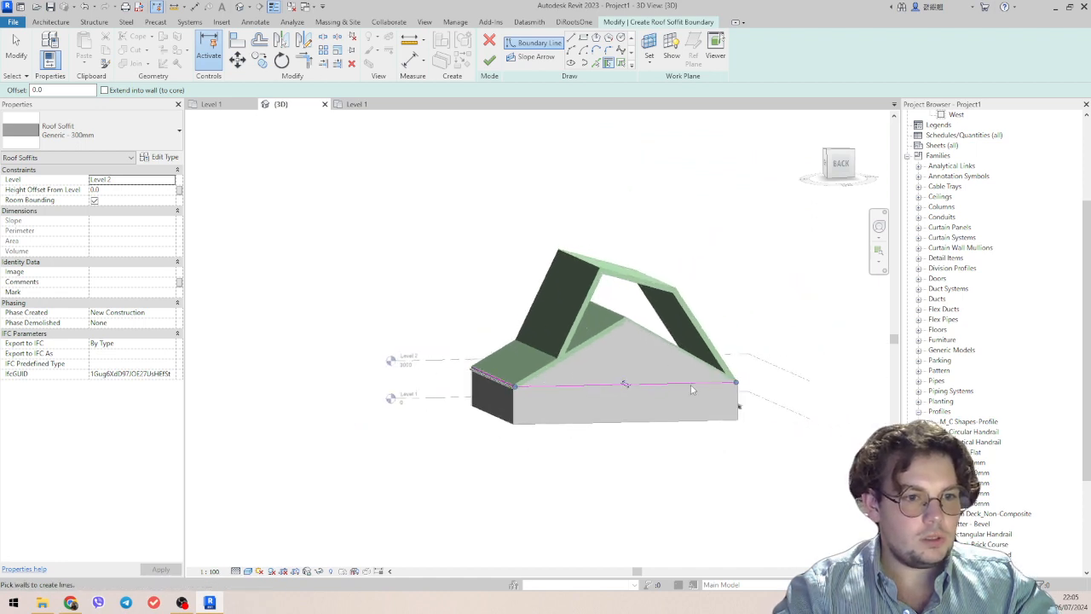
{"action": "scroll", "coordinate": [765, 381], "scroll_direction": "up", "scroll_amount": 5}
{"action": "scroll", "coordinate": [766, 381], "scroll_direction": "down", "scroll_amount": 2}
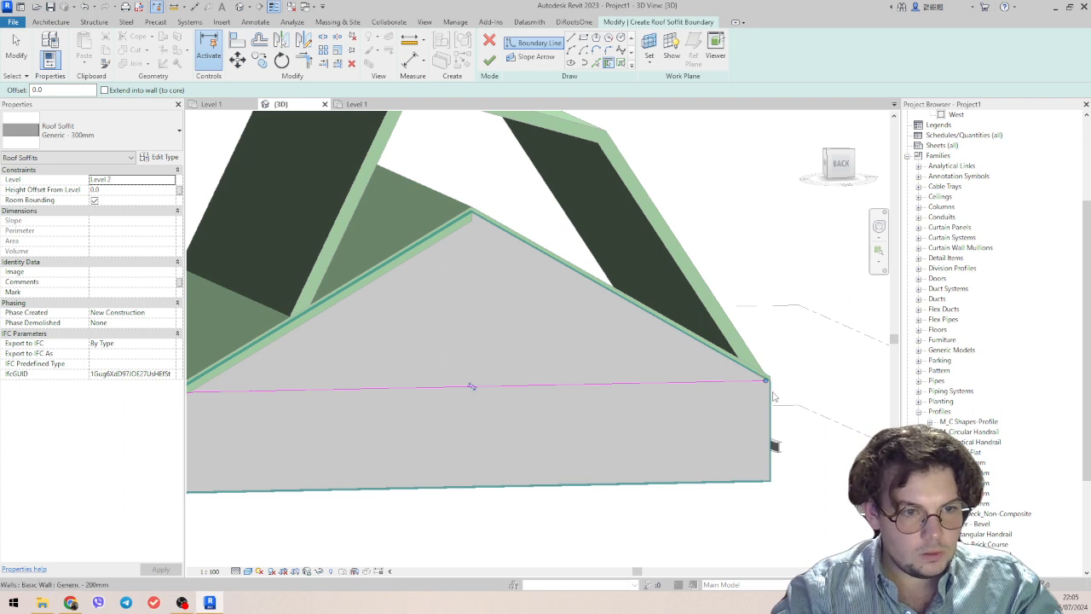
{"action": "scroll", "coordinate": [774, 400], "scroll_direction": "down", "scroll_amount": 3}
{"action": "mouse_move", "coordinate": [774, 400]}
{"action": "middle_mouse_down", "text": "shift"}
{"action": "mouse_move", "coordinate": [729, 435]}
{"action": "mouse_move", "coordinate": [584, 441]}
{"action": "mouse_move", "coordinate": [714, 426]}
{"action": "middle_mouse_up", "text": "shift"}
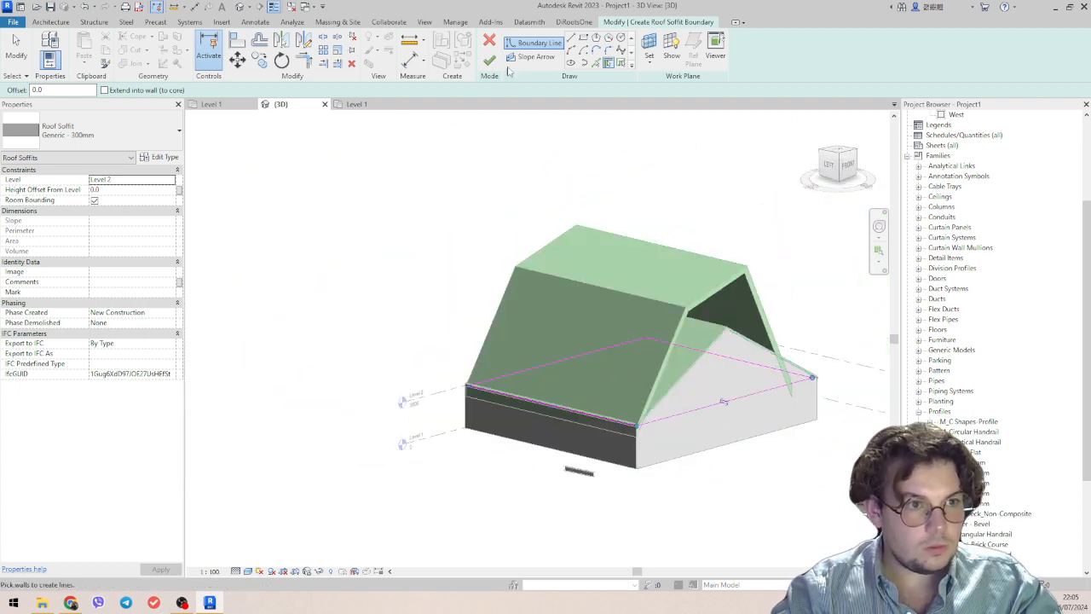
{"action": "left_click", "coordinate": [489, 60]}
Examine where the new soffit sits in relation to the walls, gutter, fascia and lower roof from several sides.
{"action": "scroll", "coordinate": [673, 349], "scroll_direction": "up", "scroll_amount": 4}
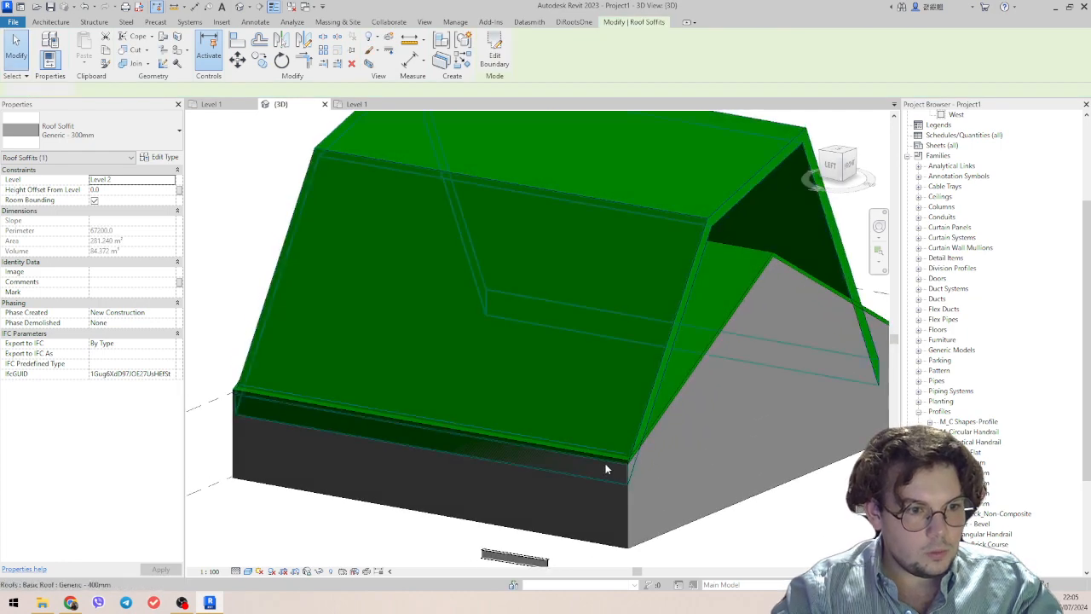
{"action": "left_click", "coordinate": [604, 468]}
{"action": "middle_click_drag", "start_coordinate": [604, 468], "coordinate": [827, 470], "text": "shift"}
{"action": "left_click", "coordinate": [827, 470]}
{"action": "middle_click_drag", "start_coordinate": [310, 334], "coordinate": [542, 360], "text": "shift"}
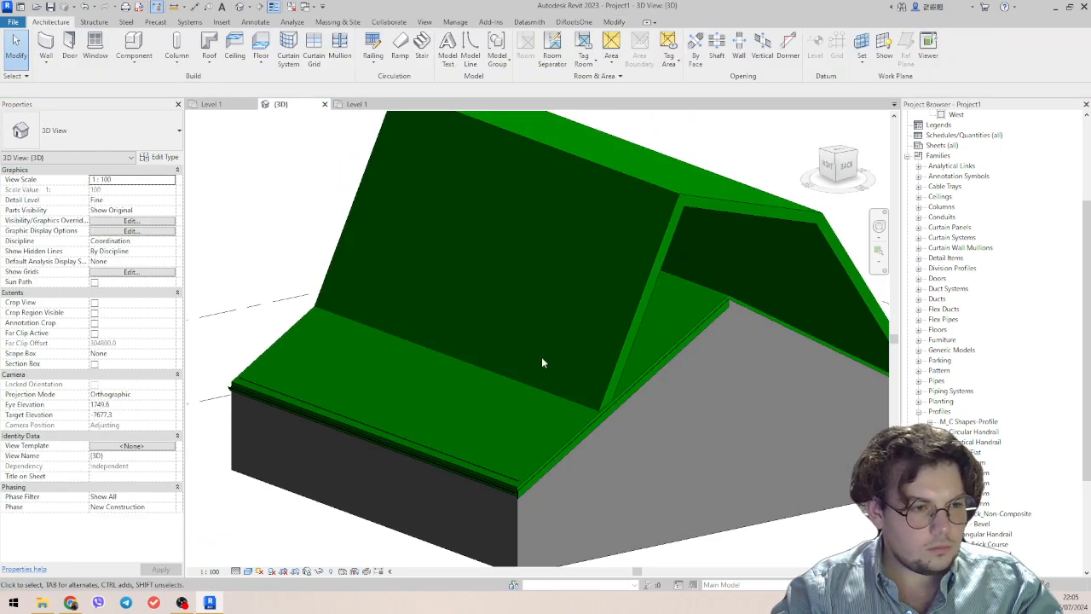
{"action": "left_click", "coordinate": [542, 484]}
{"action": "middle_click_drag", "start_coordinate": [541, 483], "coordinate": [575, 490], "text": "shift"}
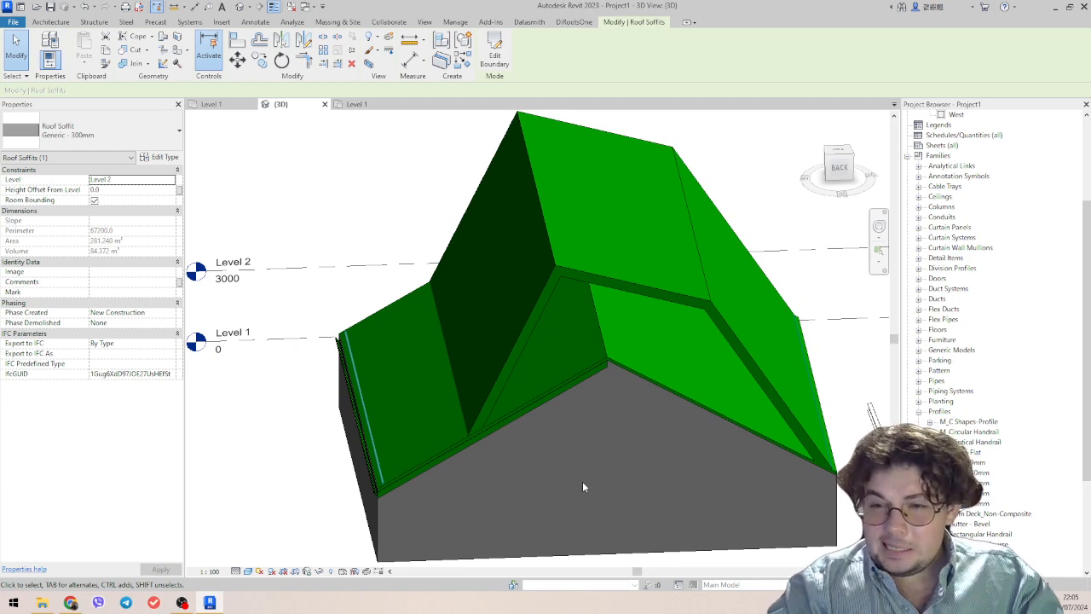
{"action": "scroll", "coordinate": [459, 478], "scroll_direction": "up", "scroll_amount": 5}
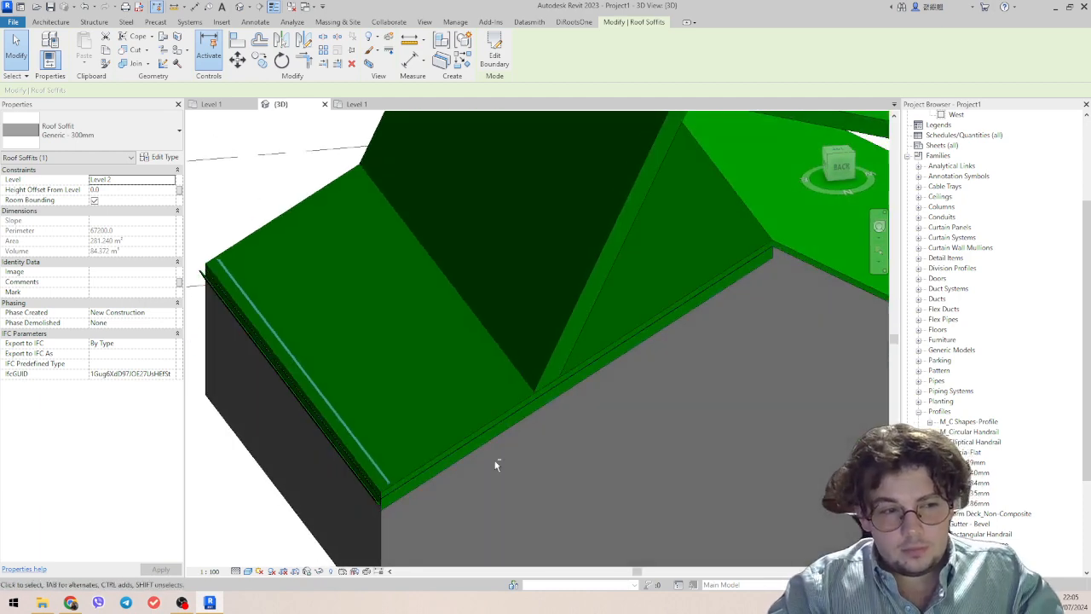
{"action": "left_click", "coordinate": [519, 416]}
{"action": "key", "text": "Escape"}
Temporarily hide the long gable wall on the fascia side in the 3D view.
{"action": "scroll", "coordinate": [563, 473], "scroll_direction": "down", "scroll_amount": 1}
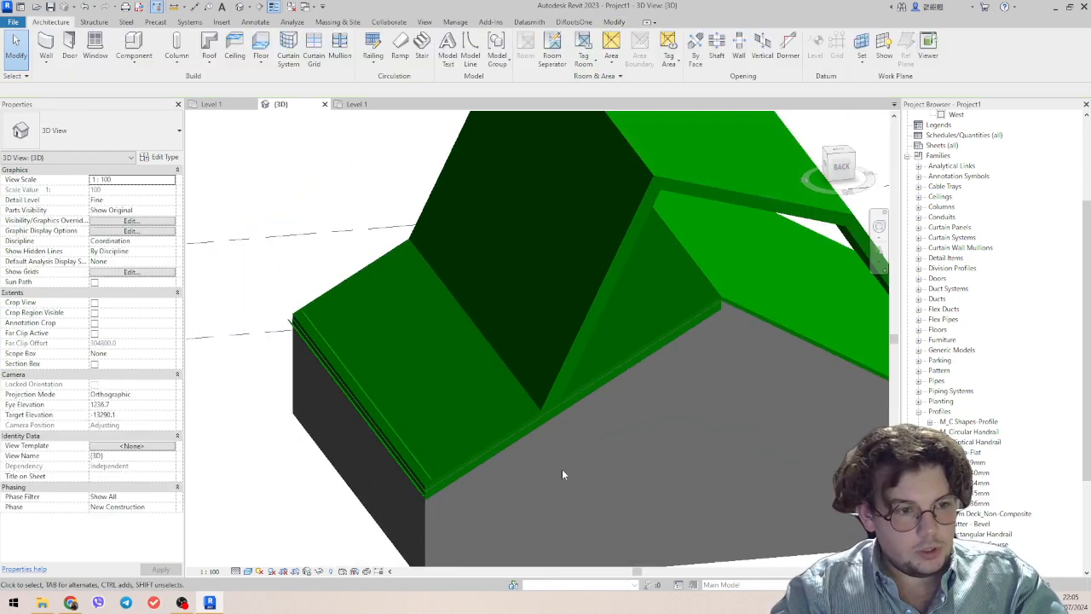
{"action": "middle_click_drag", "start_coordinate": [562, 475], "coordinate": [519, 281]}
{"action": "middle_click_drag", "start_coordinate": [618, 451], "coordinate": [541, 166], "text": "shift"}
{"action": "left_click", "coordinate": [585, 353]}
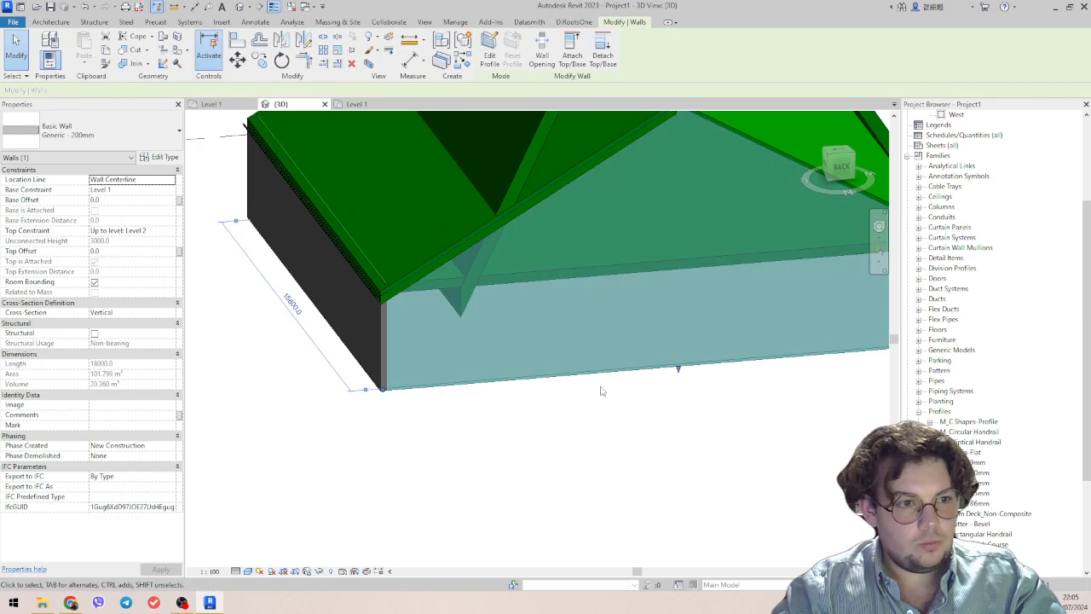
{"action": "middle_click_drag", "start_coordinate": [602, 390], "coordinate": [619, 421]}
{"action": "key", "text": "h"}
{"action": "key", "text": "h"}
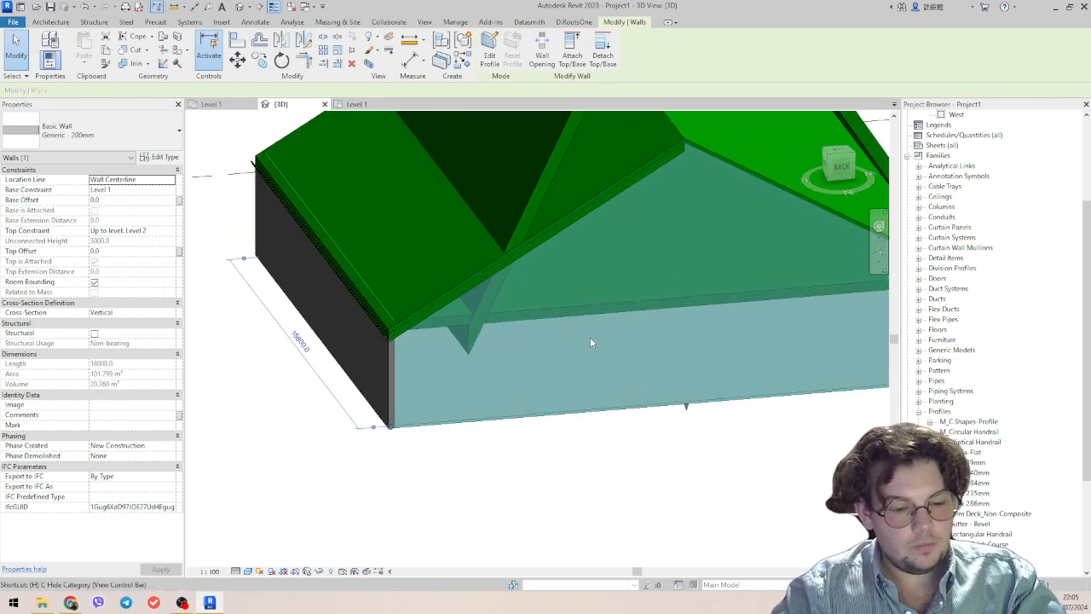
Select the roof soffit and examine how it closes the underside of the roofs between the walls.
{"action": "left_click", "coordinate": [590, 314]}
{"action": "scroll", "coordinate": [604, 341], "scroll_direction": "up", "scroll_amount": 1}
{"action": "middle_click_drag", "start_coordinate": [604, 346], "coordinate": [501, 361], "text": "shift"}
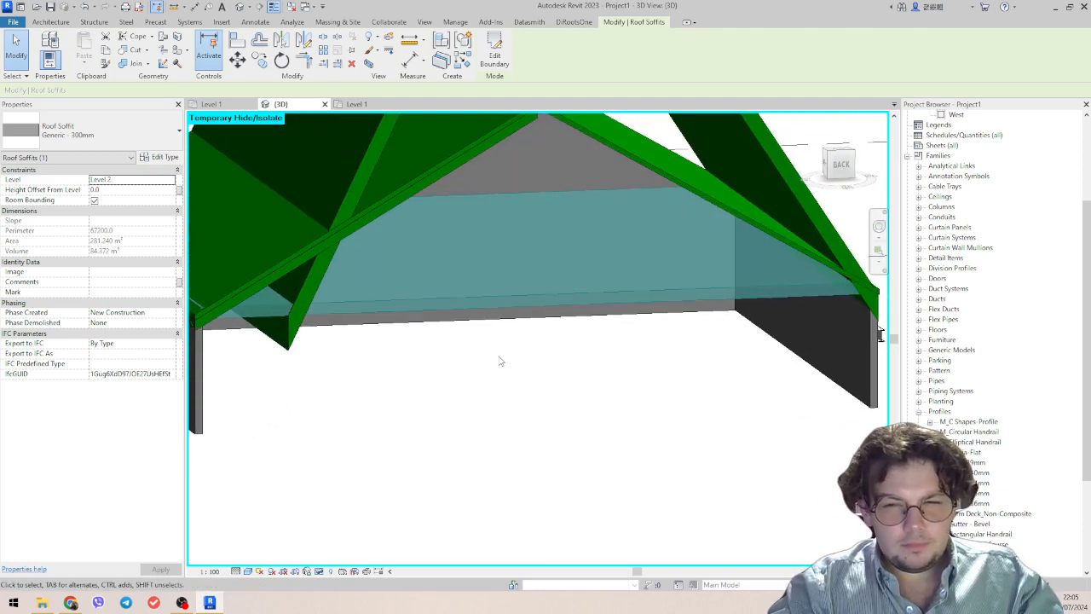
{"action": "middle_click_drag", "start_coordinate": [497, 344], "coordinate": [650, 362], "text": "shift"}
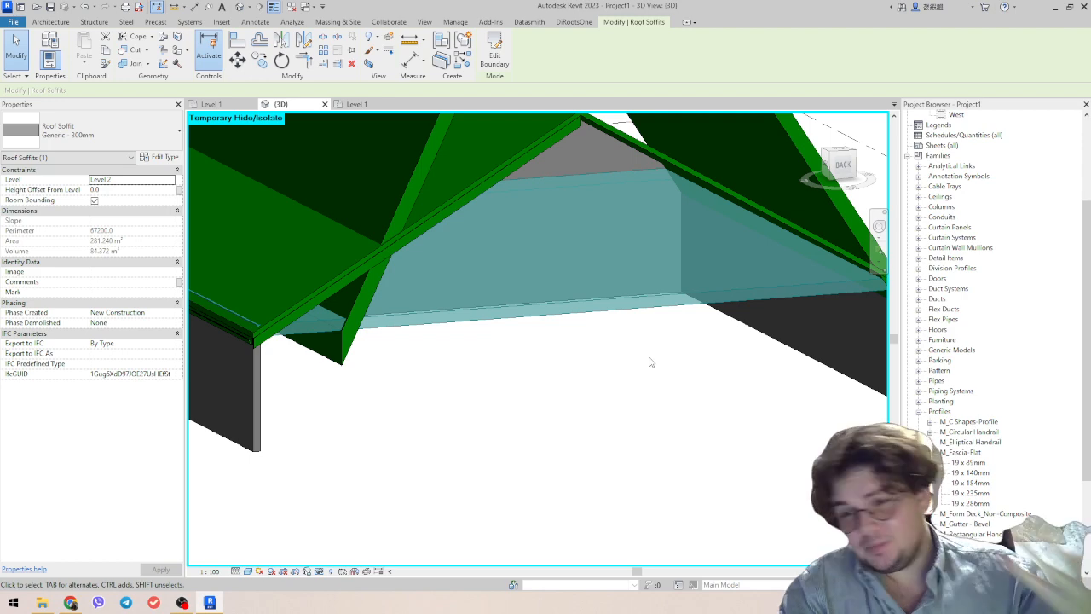
{"action": "middle_click_drag", "start_coordinate": [462, 306], "coordinate": [449, 345], "text": "shift"}
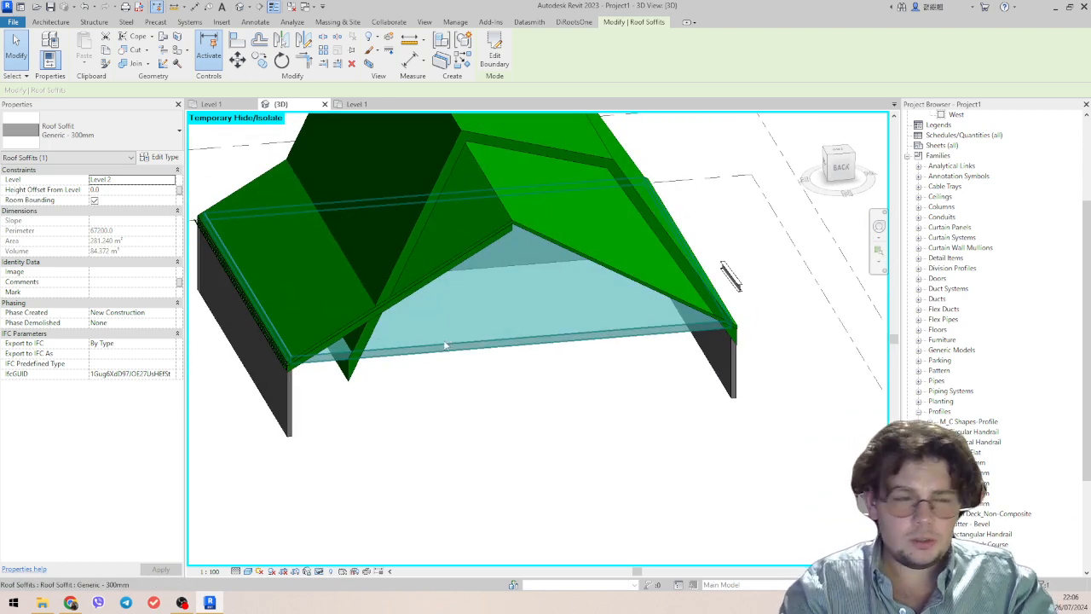
{"action": "middle_click_drag", "start_coordinate": [448, 345], "coordinate": [505, 373], "text": "shift"}
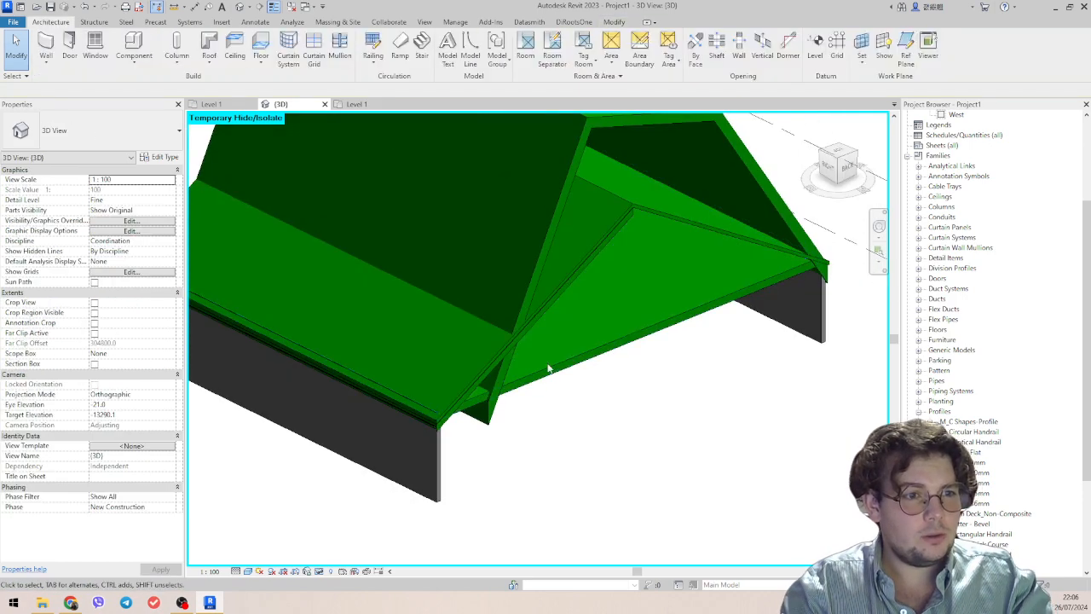
{"action": "mouse_move", "coordinate": [549, 365]}
{"action": "middle_mouse_down", "text": "shift"}
{"action": "mouse_move", "coordinate": [597, 358]}
{"action": "mouse_move", "coordinate": [531, 365]}
{"action": "mouse_move", "coordinate": [564, 364]}
{"action": "middle_mouse_up", "text": "shift"}
{"action": "left_click", "coordinate": [564, 365]}
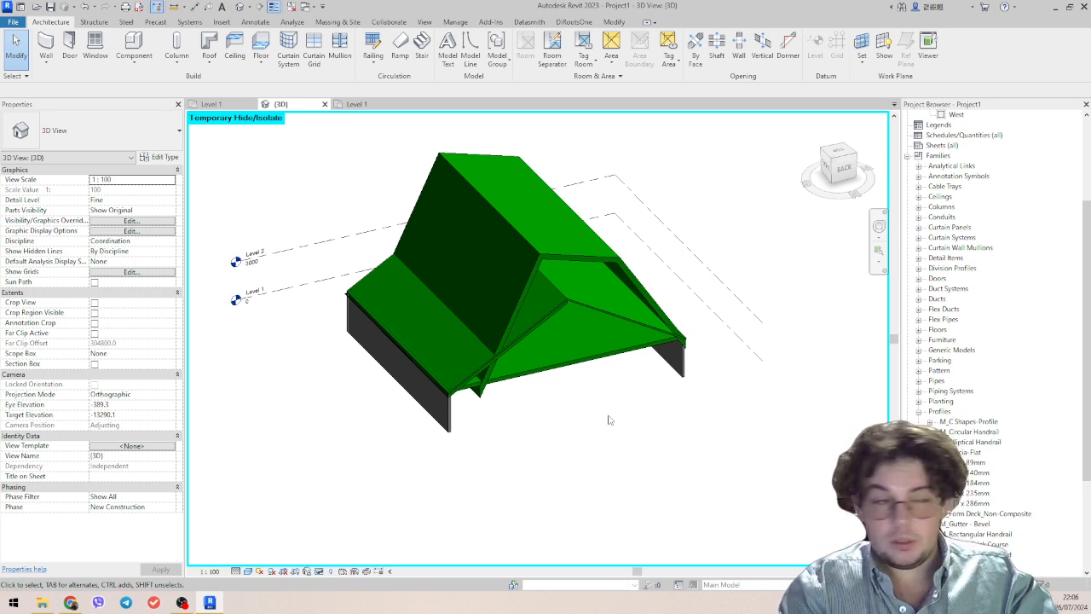
{"action": "middle_click_drag", "start_coordinate": [597, 422], "coordinate": [704, 406]}
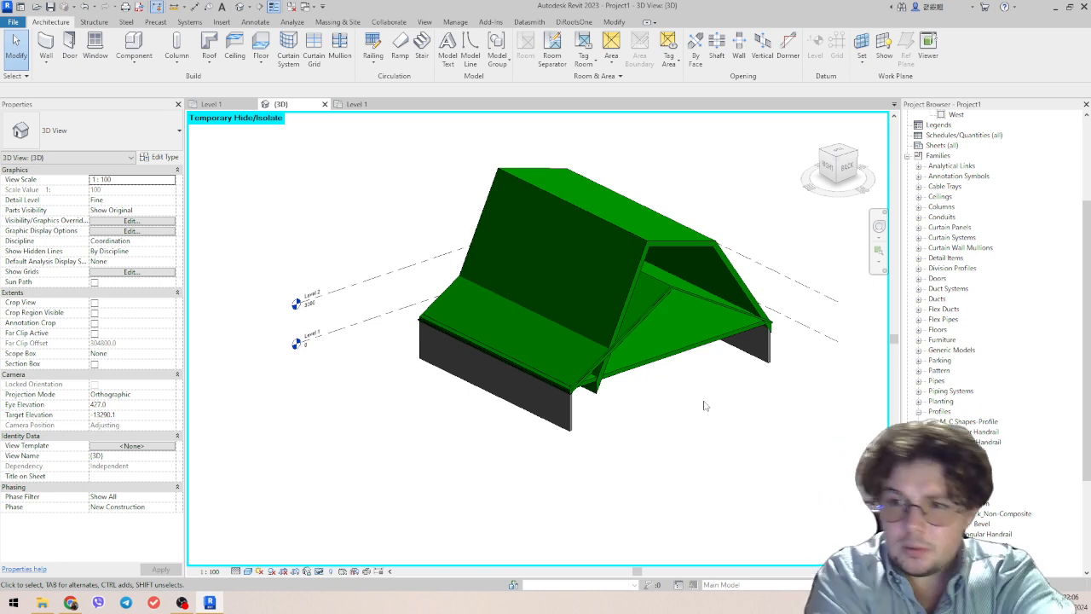